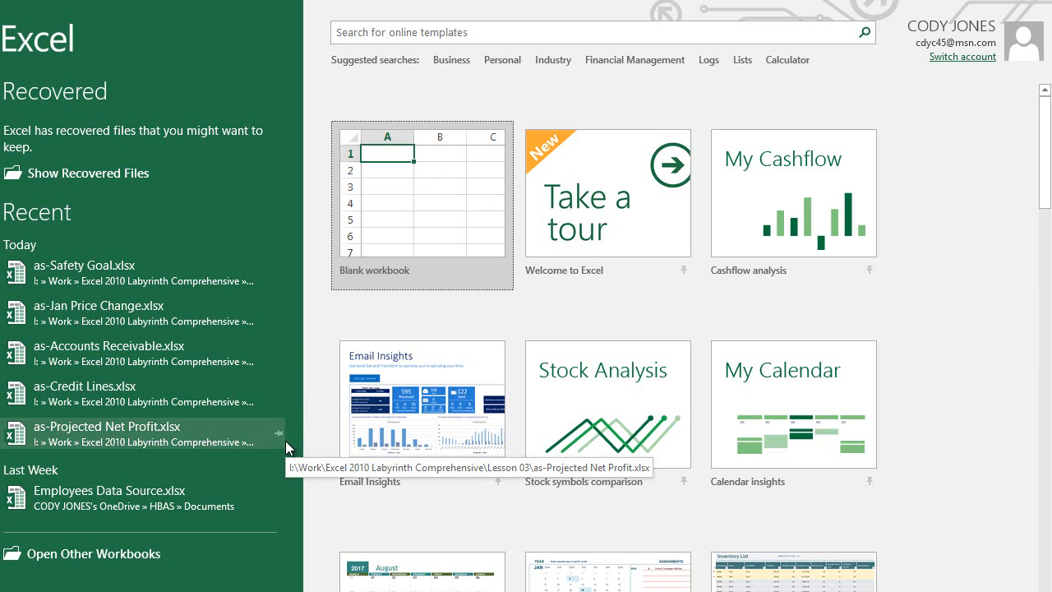
# Step: Open the recent workbook as-Credit Lines.xlsx and clear the Subtotal cells D4:D10
pyautogui.click(131, 409)
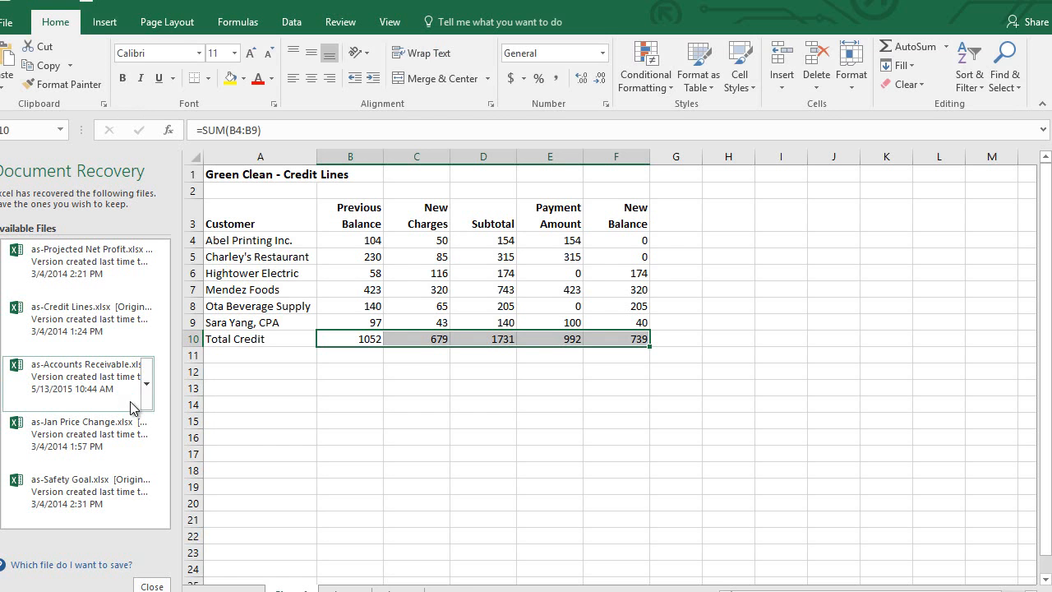
pyautogui.moveTo(503, 240); pyautogui.dragTo(500, 335)
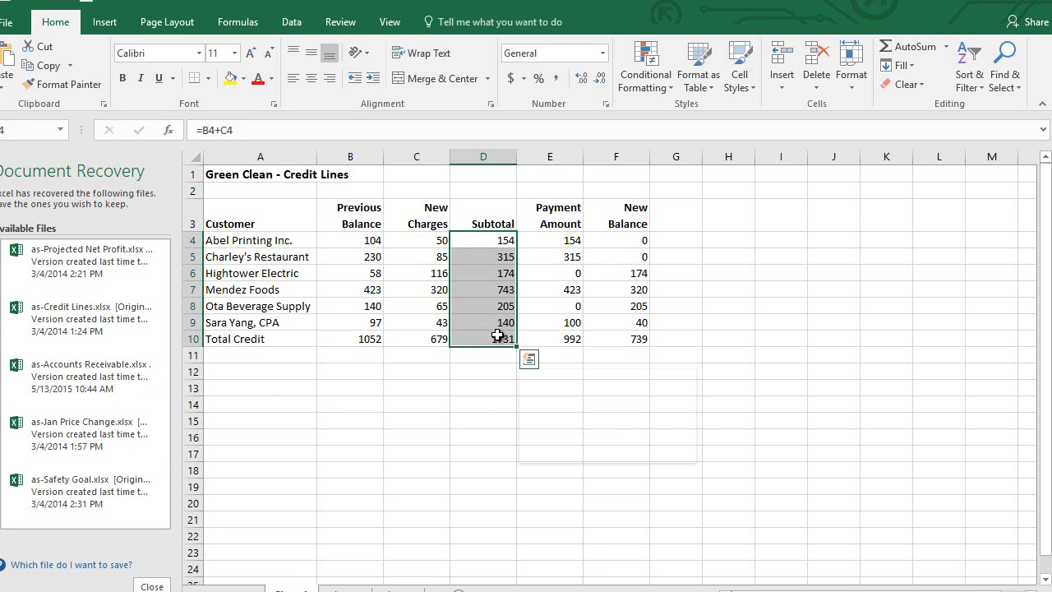
pyautogui.press('Delete')
# Step: Clear the New Balance cells F4:F10 and dismiss the document recovery list
pyautogui.moveTo(630, 240); pyautogui.dragTo(631, 334)
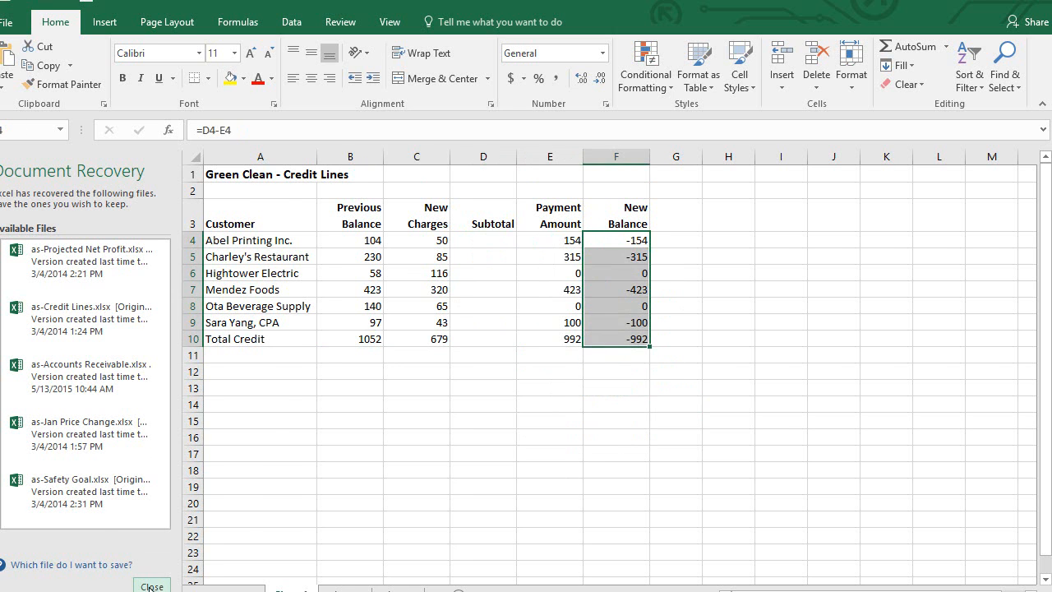
pyautogui.click(152, 586)
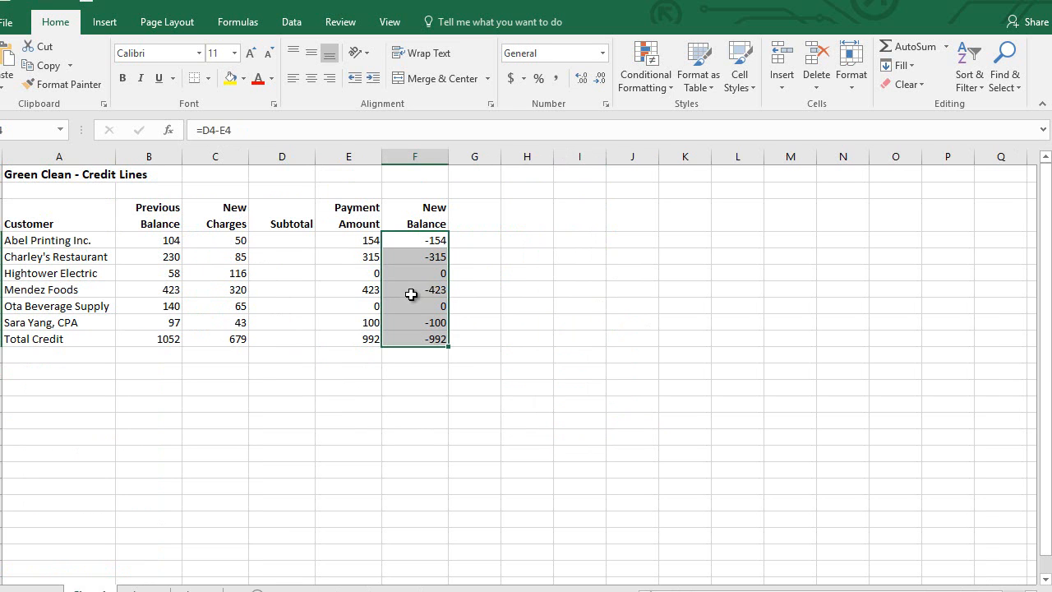
pyautogui.press('Delete')
# Step: Sum B4:C4 in Subtotal cell D4 with AutoSum and fill the formula down through D10
pyautogui.click(284, 241)
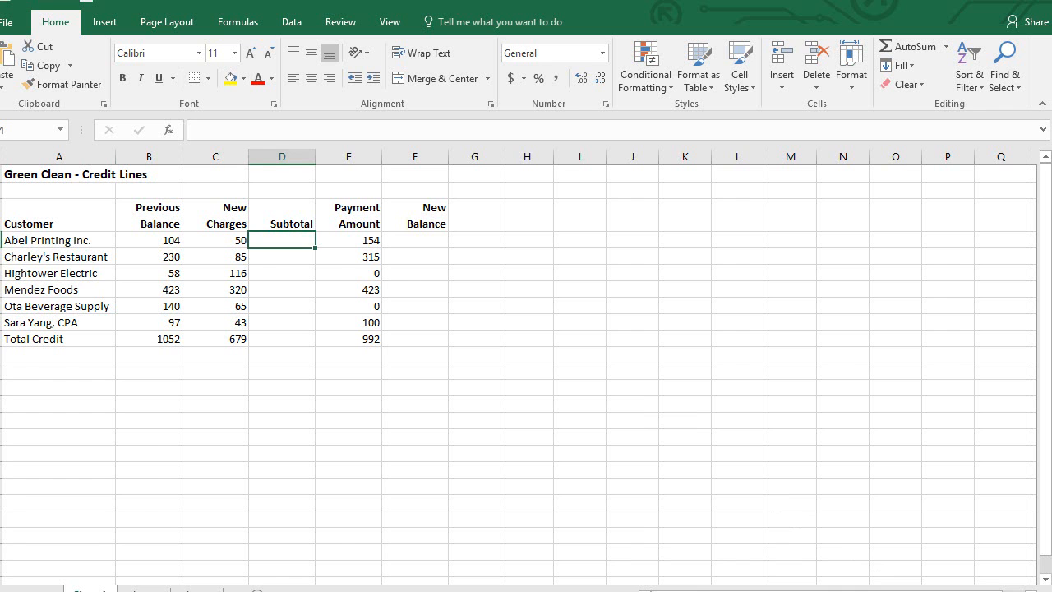
pyautogui.scroll(3, 526, 370)
pyautogui.scroll(1, 526, 370)
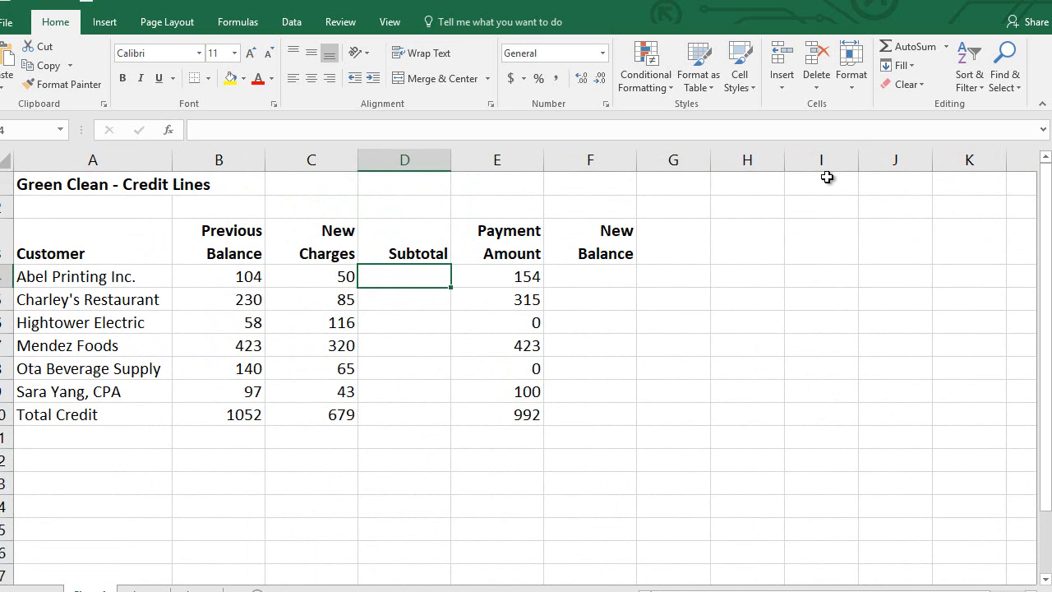
pyautogui.click(903, 50)
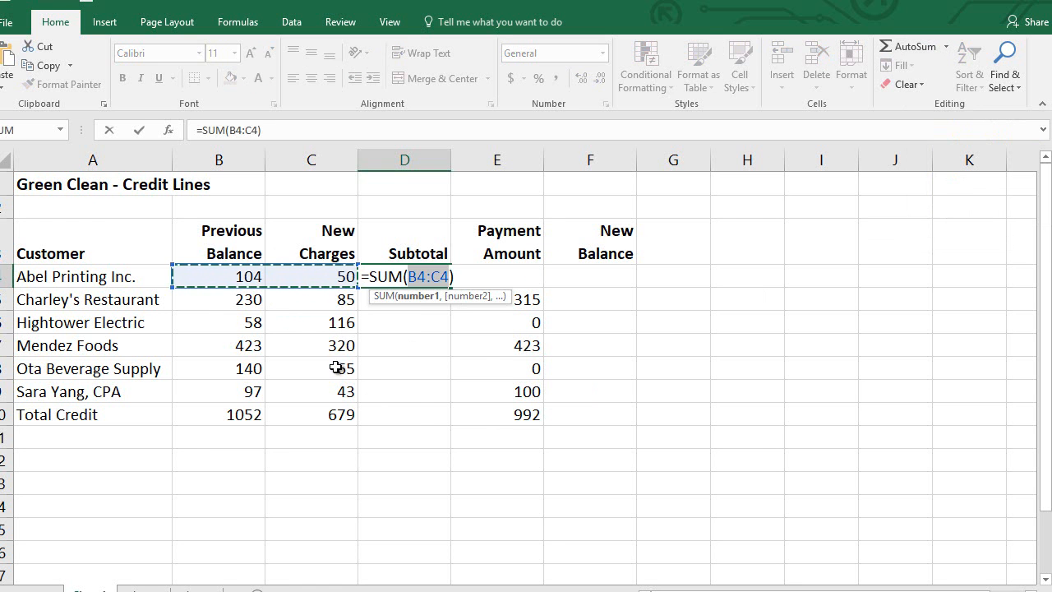
pyautogui.press('Return')
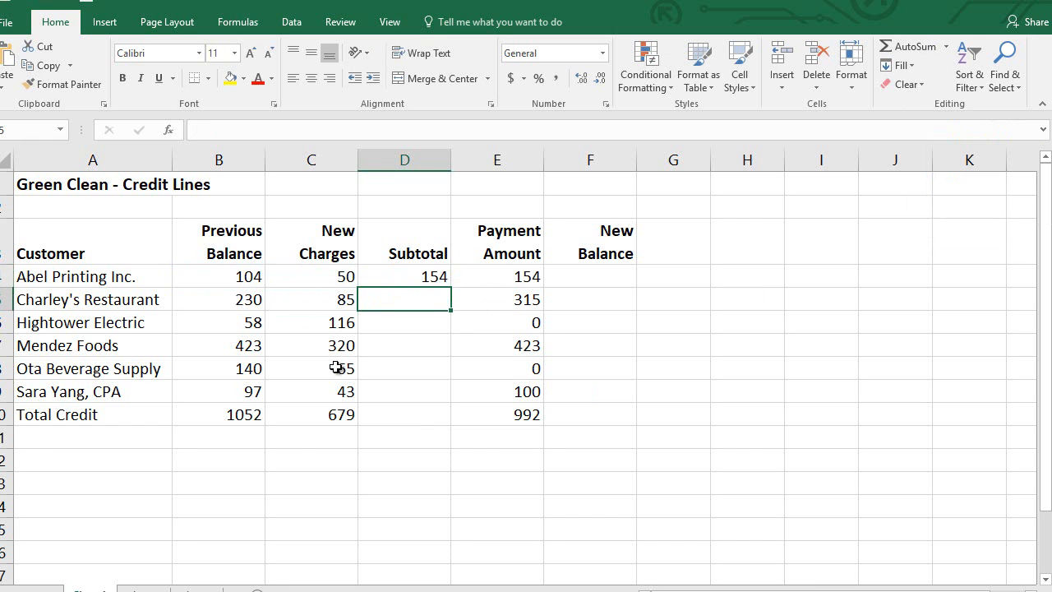
pyautogui.click(416, 279)
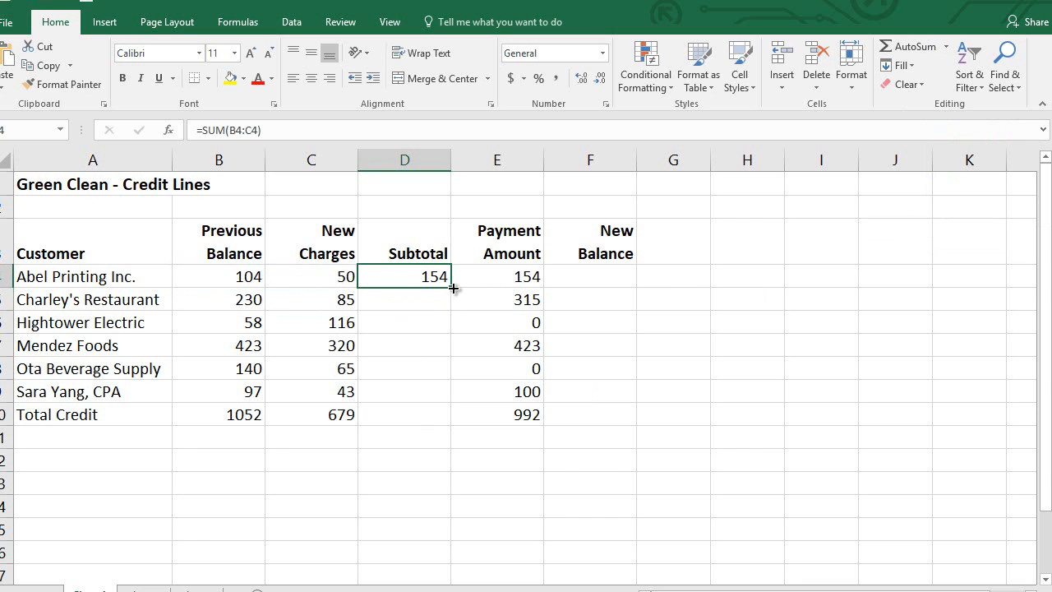
pyautogui.moveTo(452, 289); pyautogui.dragTo(453, 418)
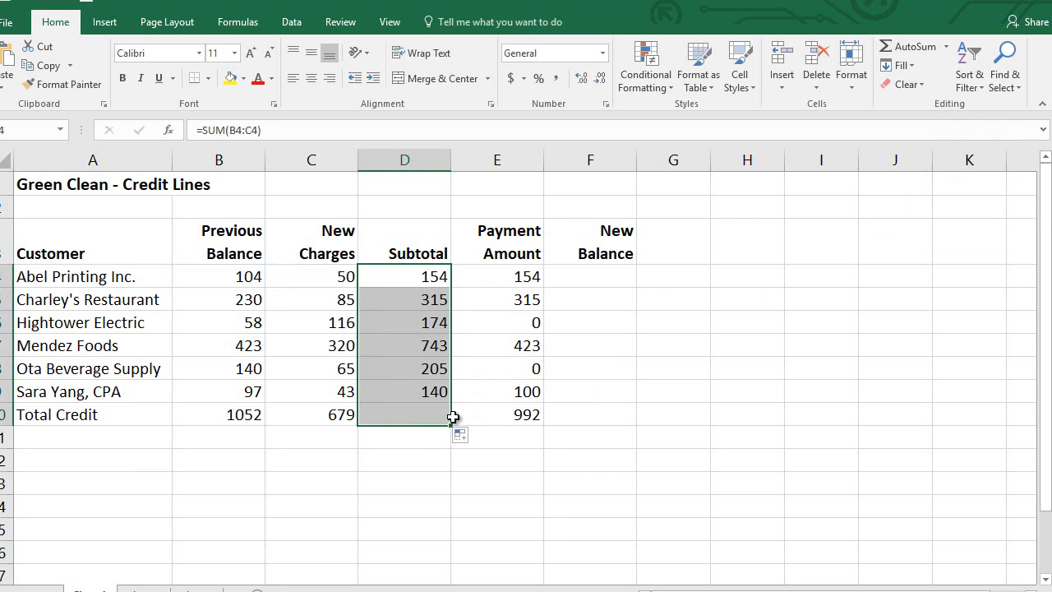
# Step: Clear the Total Credit values in B10:E10
pyautogui.click(611, 273)
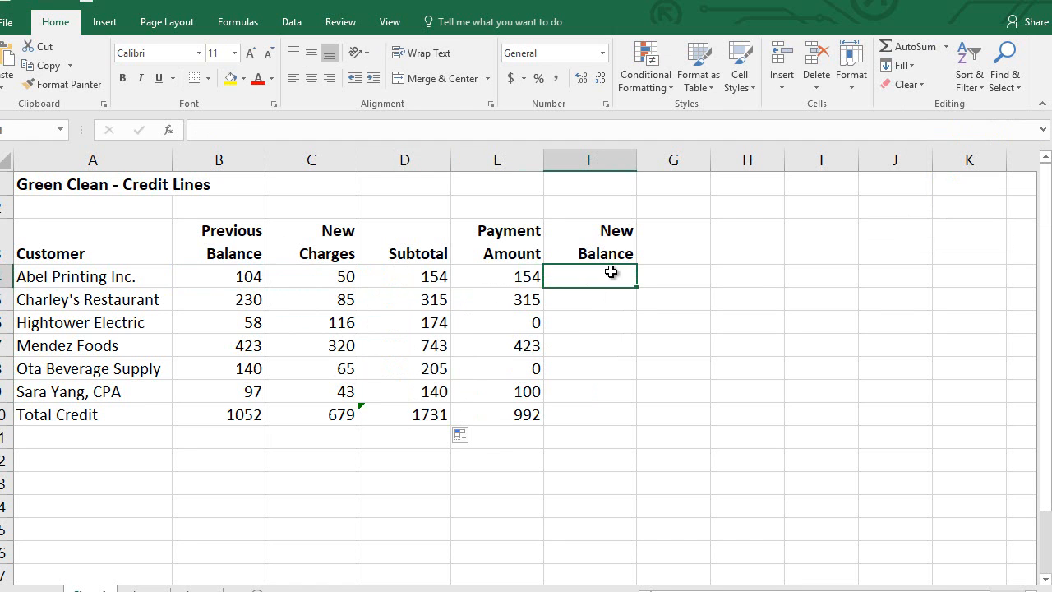
pyautogui.moveTo(496, 414); pyautogui.dragTo(246, 416)
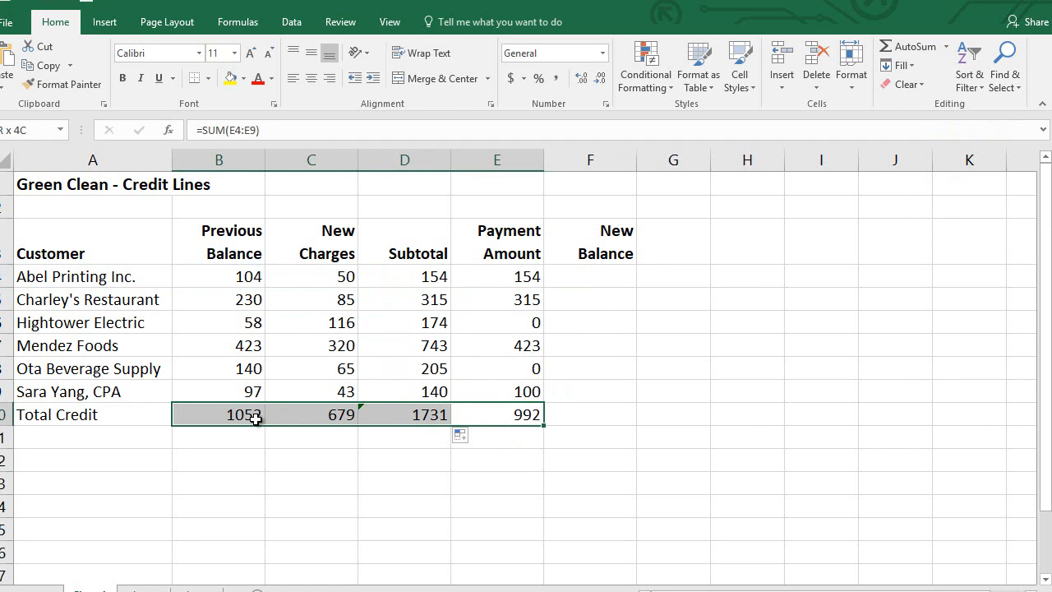
pyautogui.press('Delete')
# Step: Enter the formula =D4-E4 in New Balance cell F4 and fill it down through F9
pyautogui.click(602, 278)
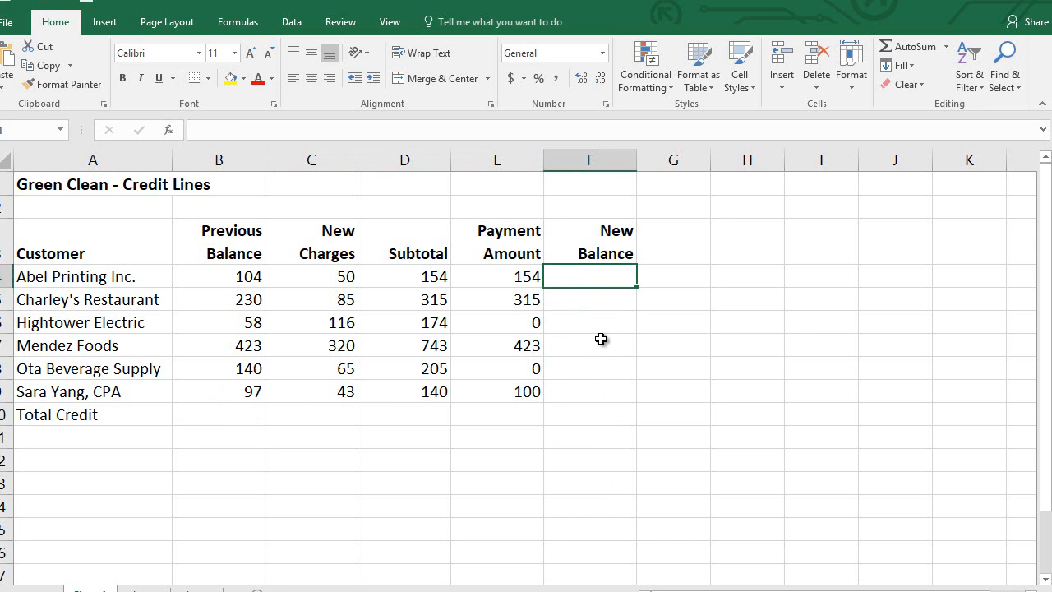
pyautogui.write('=')
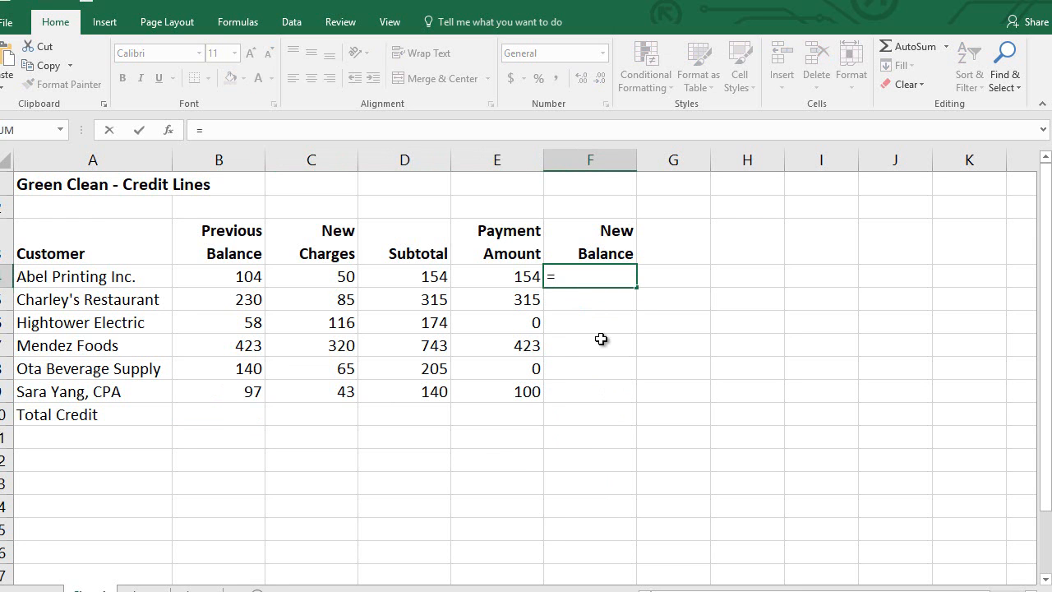
pyautogui.click(425, 279)
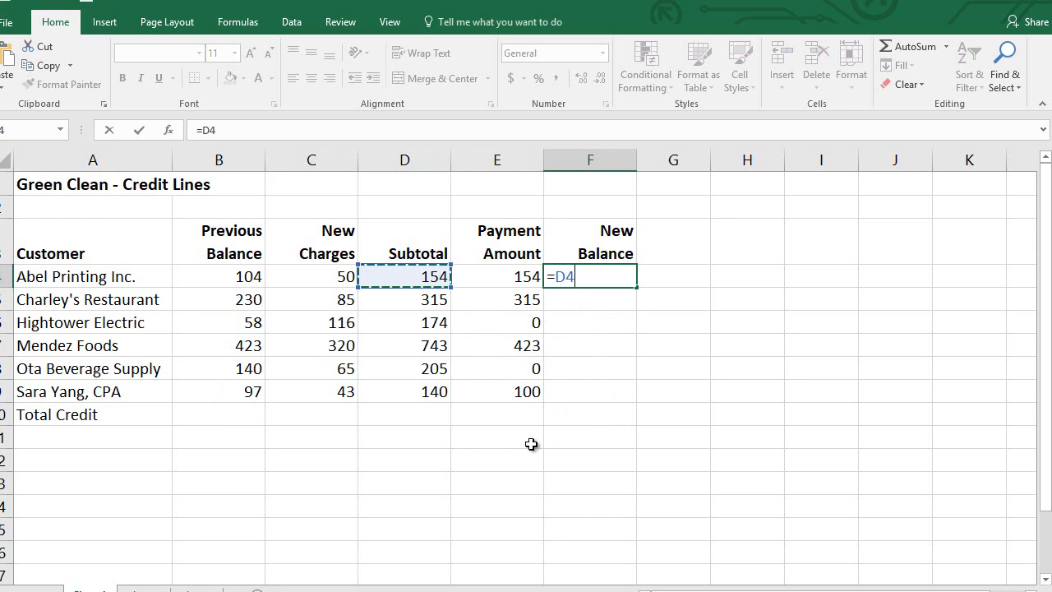
pyautogui.write('-')
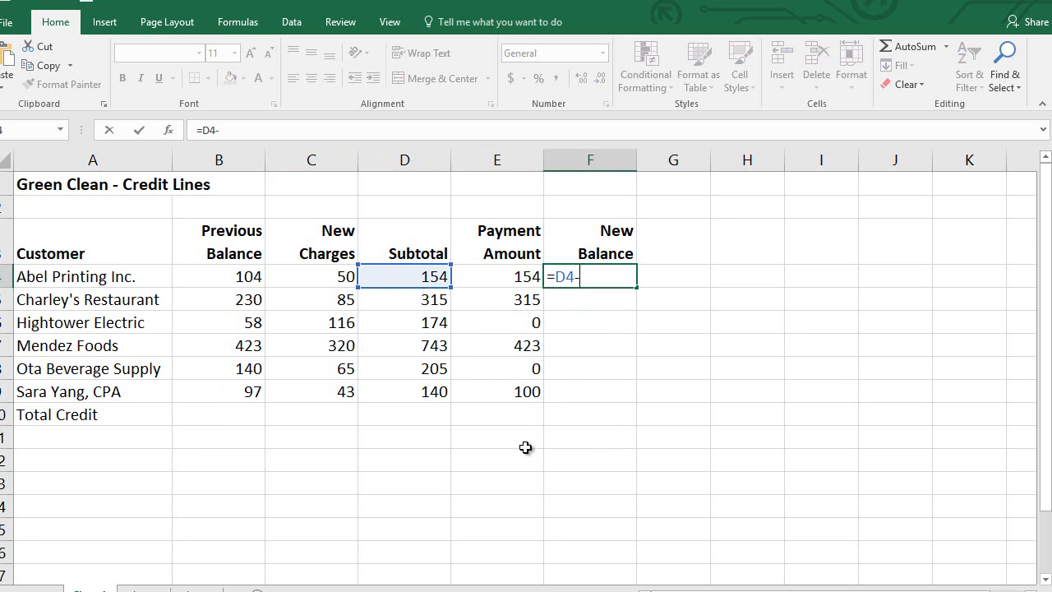
pyautogui.click(499, 277)
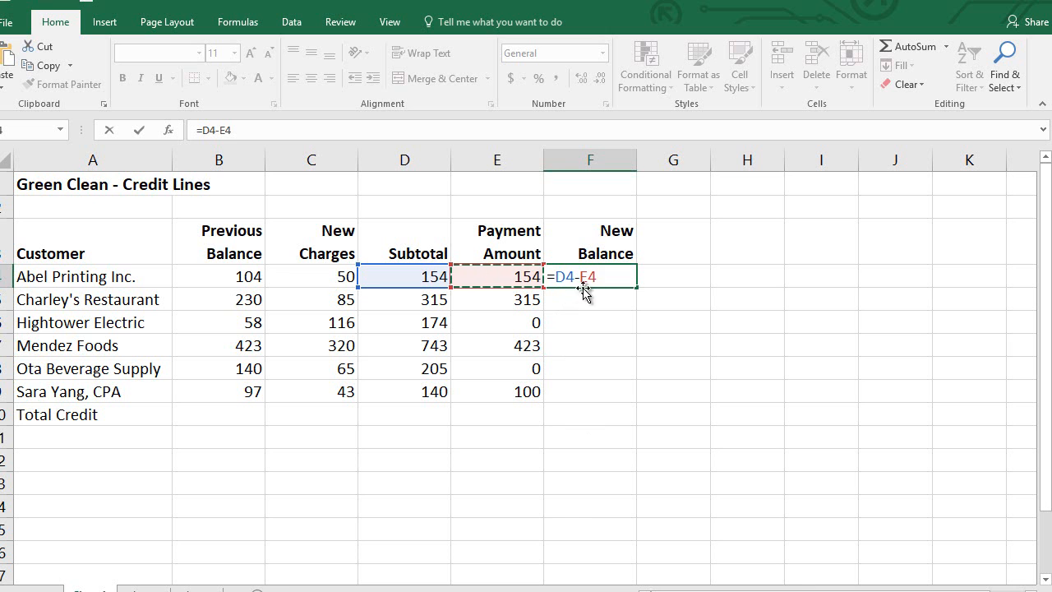
pyautogui.press('Return')
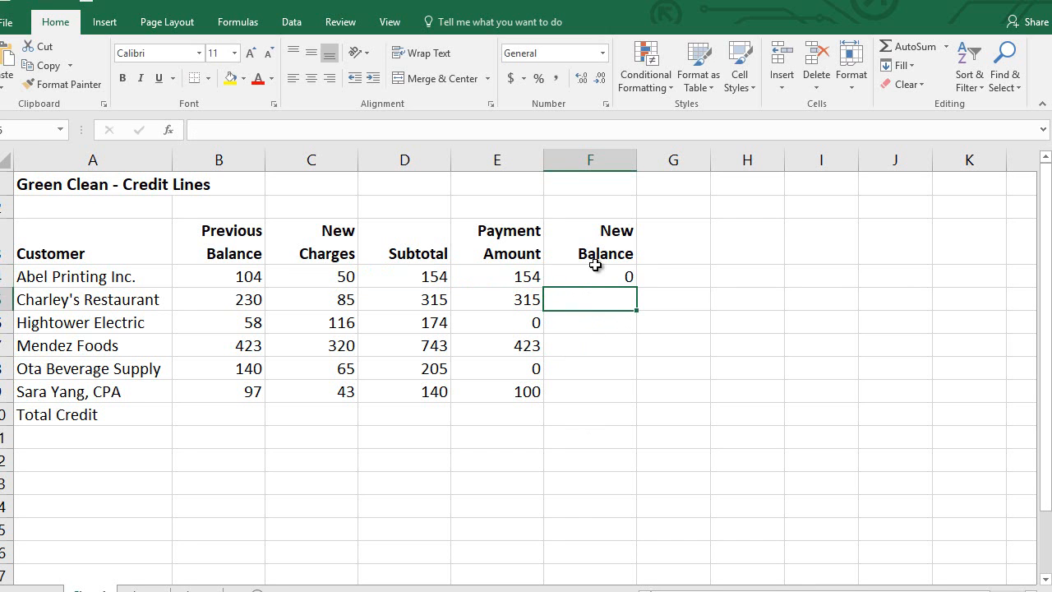
pyautogui.click(597, 274)
pyautogui.moveTo(634, 286); pyautogui.dragTo(626, 403)
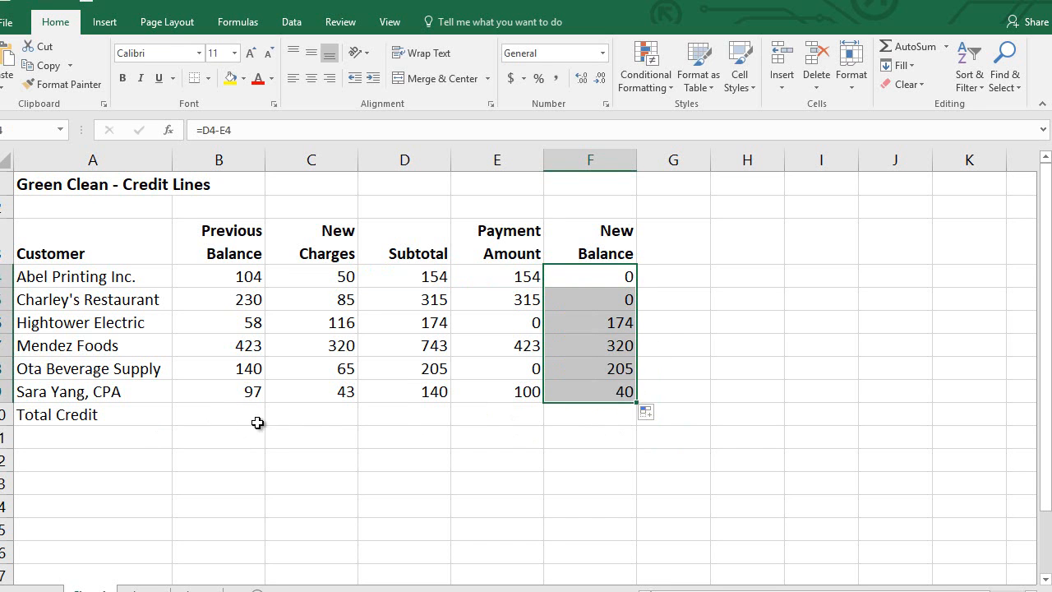
# Step: Add AutoSum totals across the Total Credit row in B10:F10
pyautogui.click(549, 414)
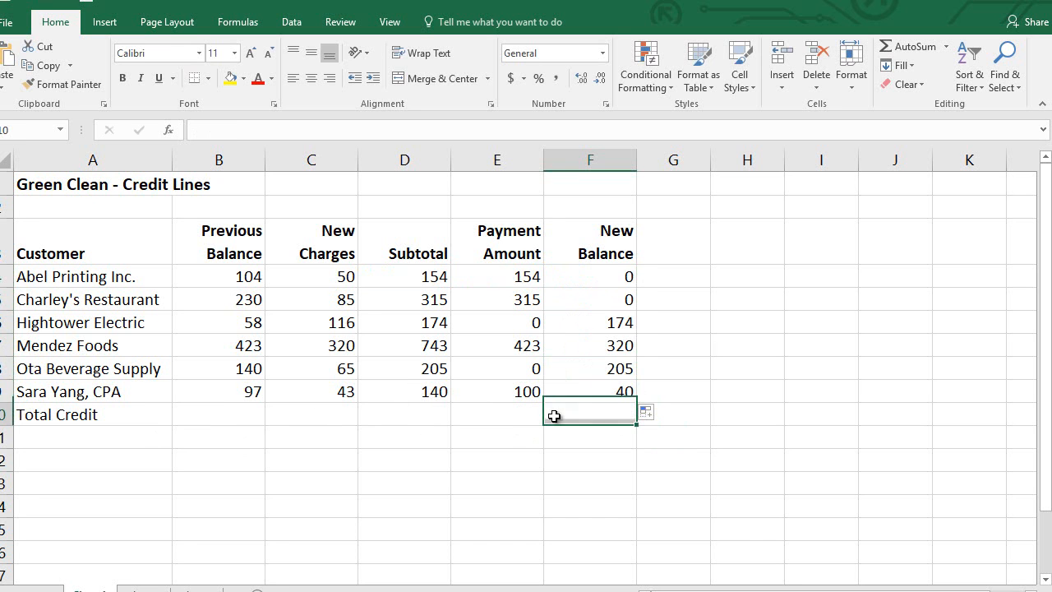
pyautogui.click(261, 417)
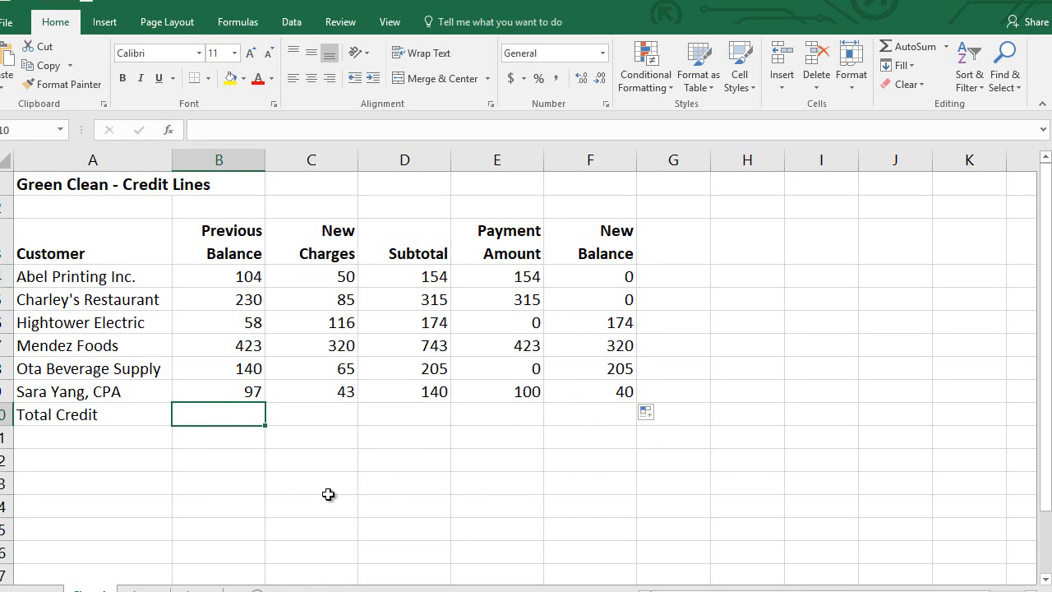
pyautogui.moveTo(234, 415); pyautogui.dragTo(592, 412)
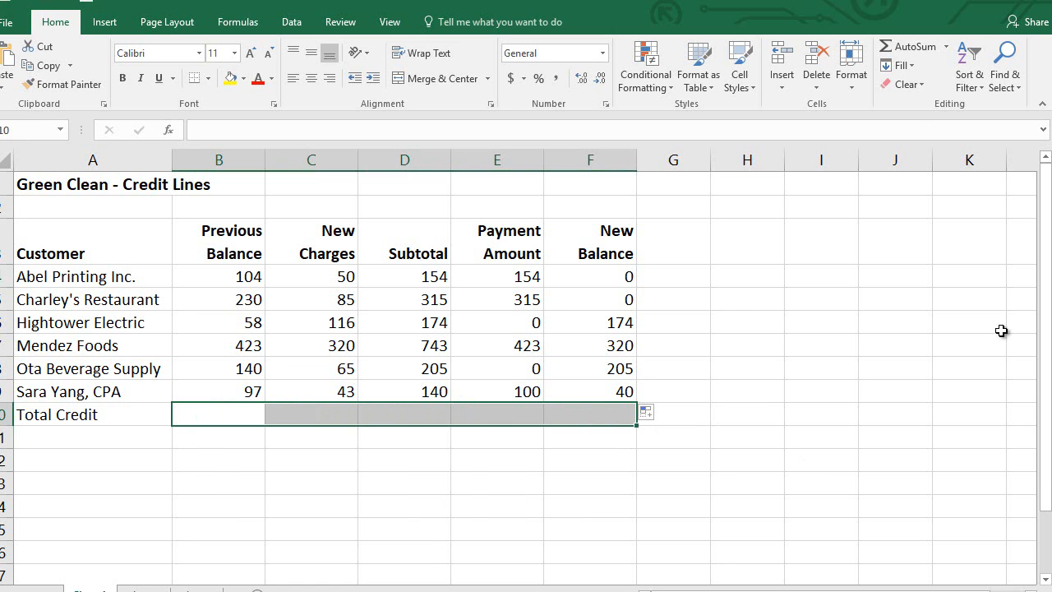
pyautogui.click(901, 48)
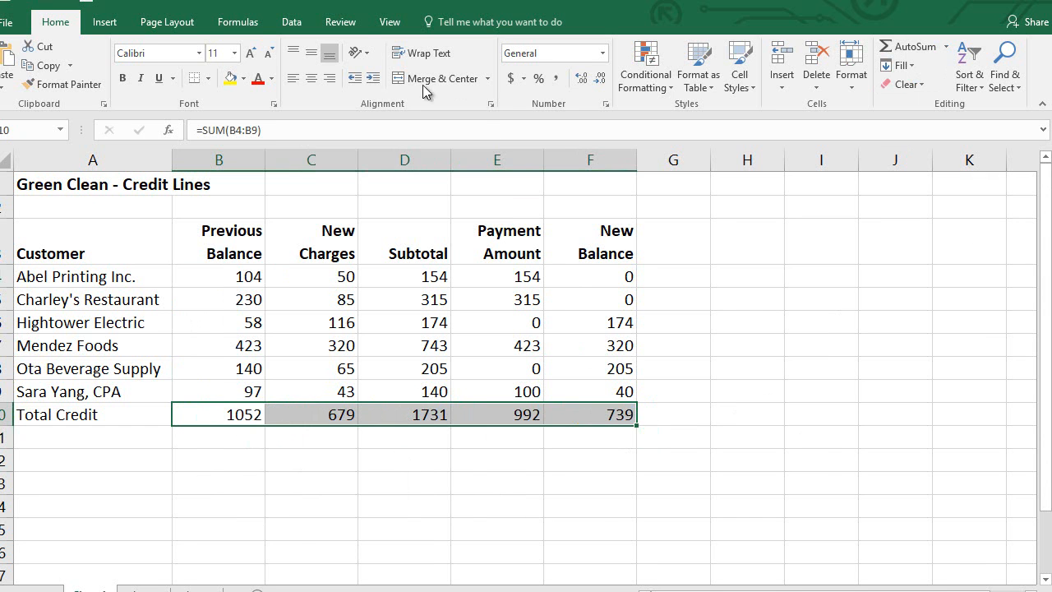
# Step: Show the formulas in the worksheet cells to review them, and switch back to the calculated values
pyautogui.click(243, 23)
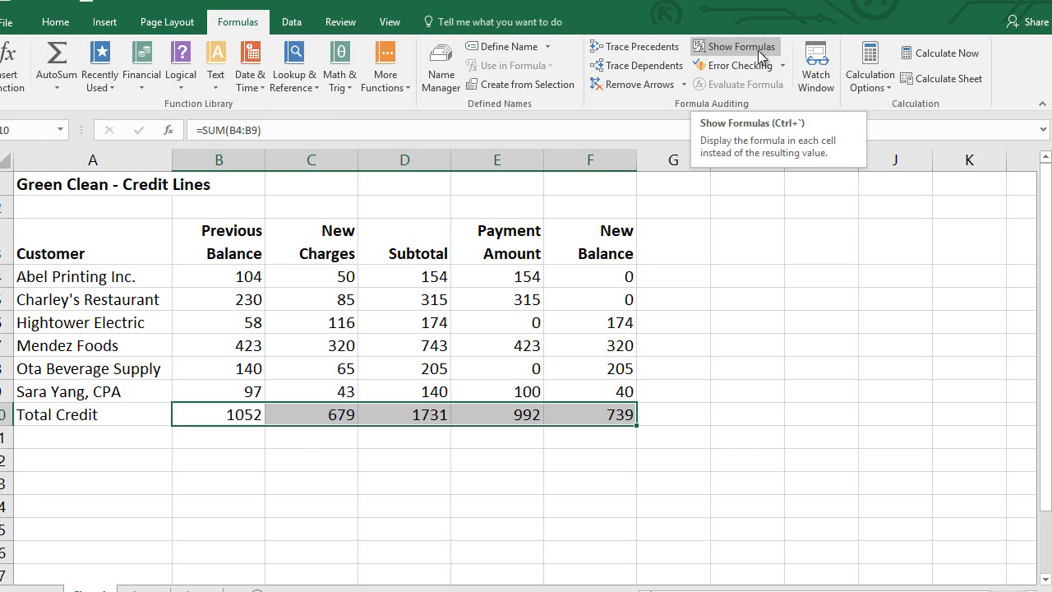
pyautogui.click(66, 25)
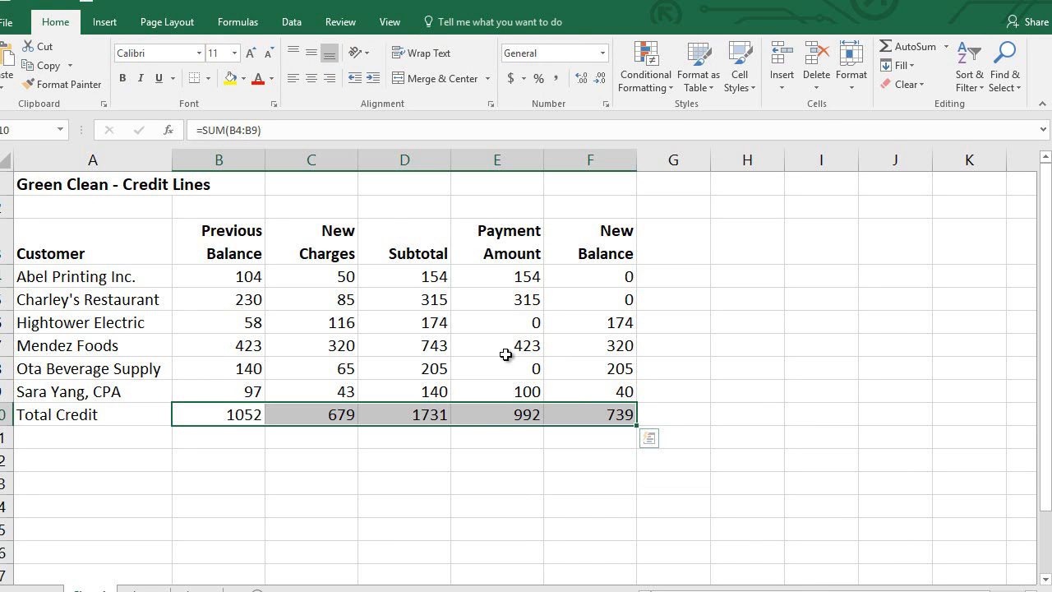
pyautogui.hotkey('ctrl', '`')
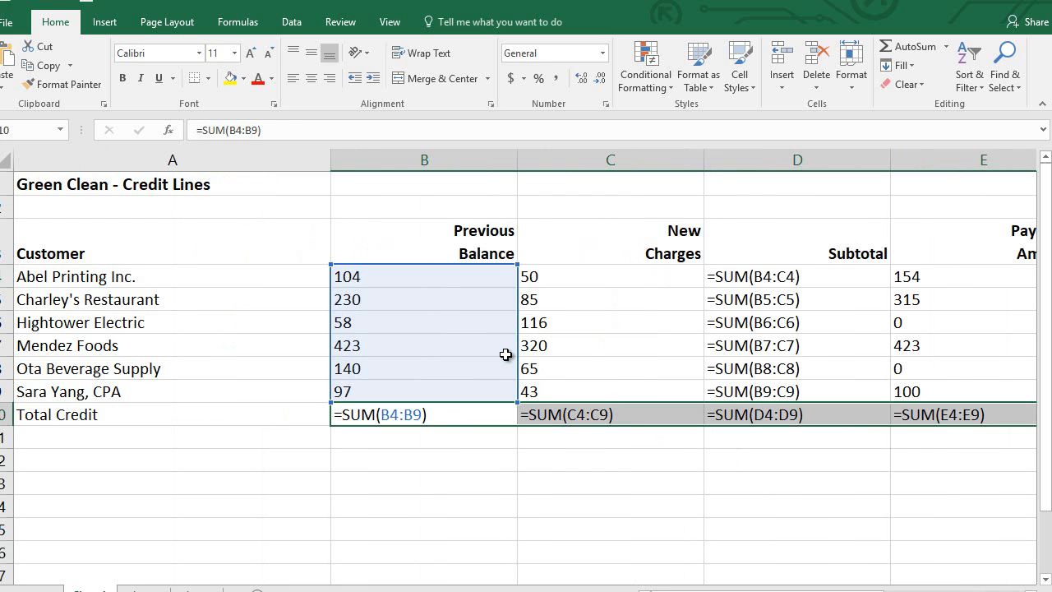
pyautogui.hotkey('ctrl', '`')
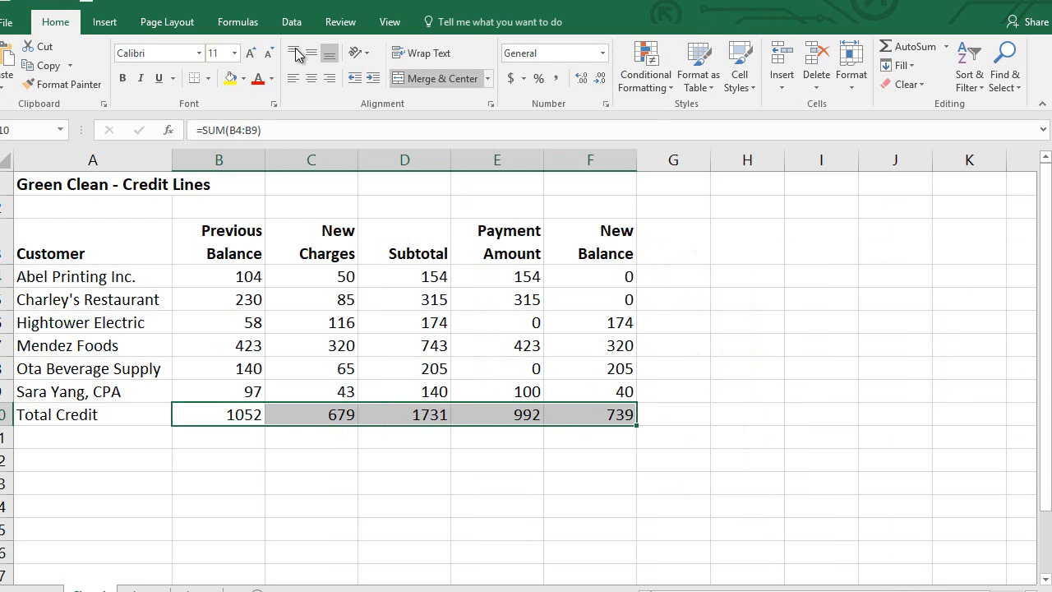
# Step: View the worksheet in Page Layout view and return to Normal view
pyautogui.click(398, 31)
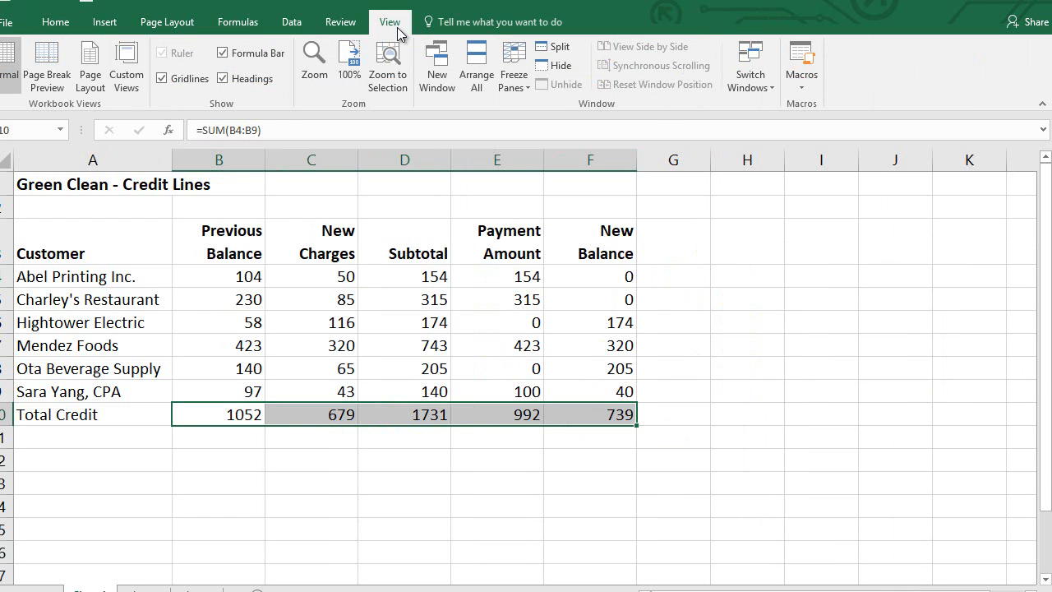
pyautogui.click(91, 76)
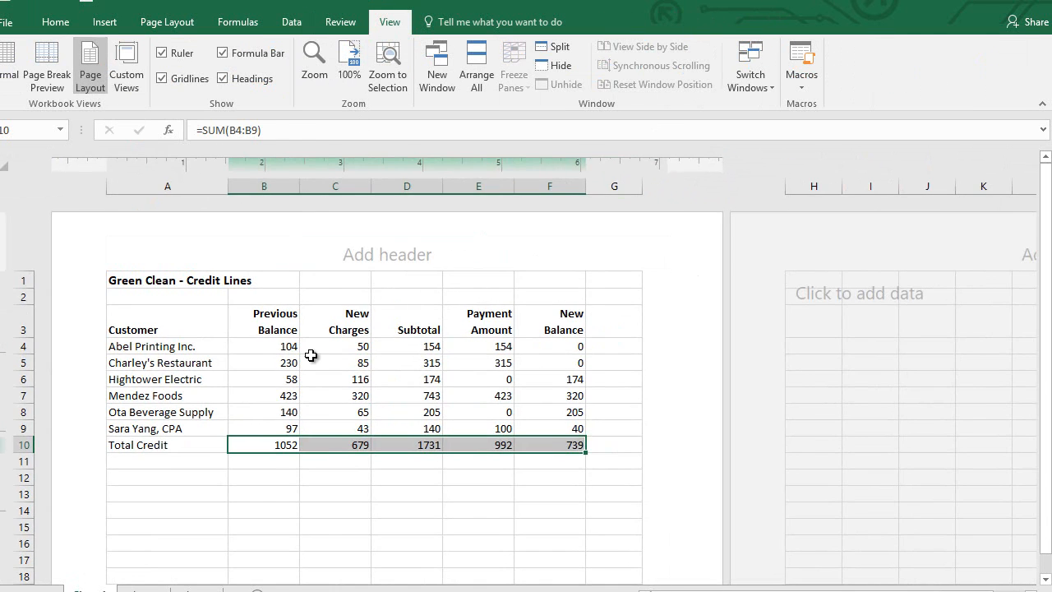
pyautogui.click(10, 72)
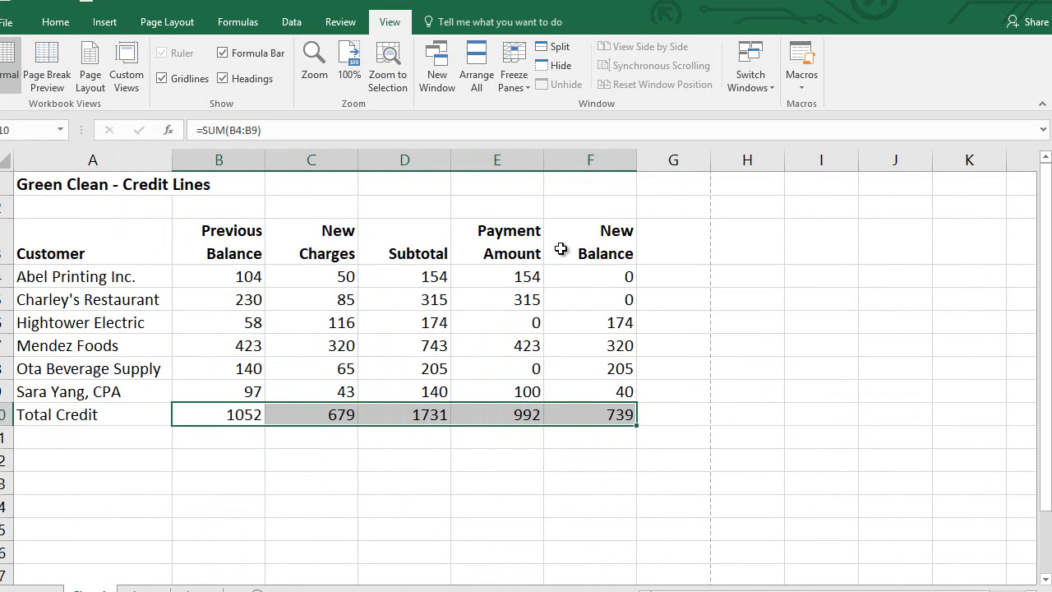
# Step: Close the credit lines workbook and open the recent workbook as-Accounts Receivable.xlsx
pyautogui.click(6, 25)
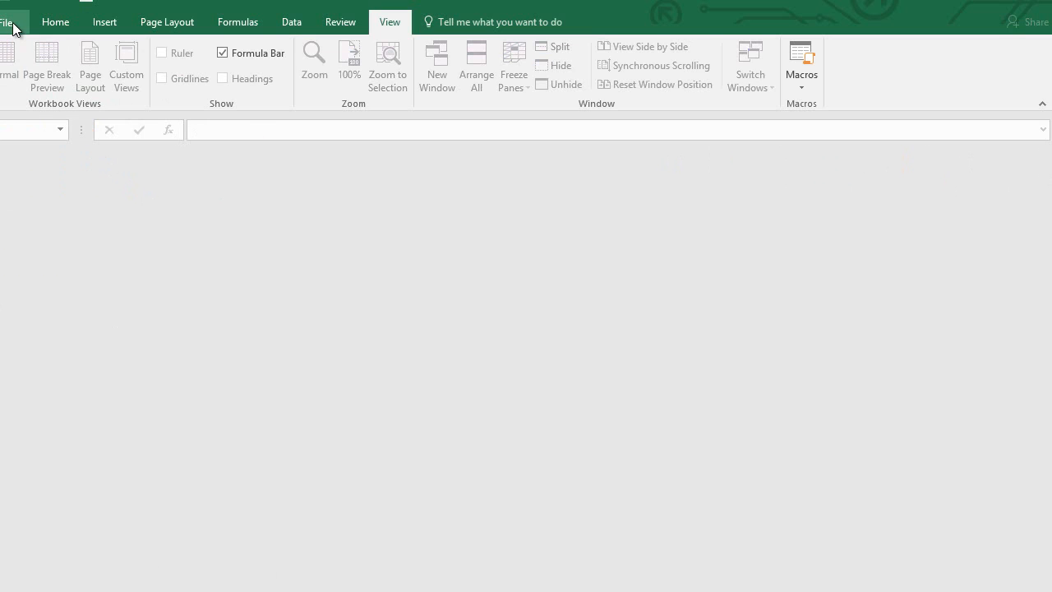
pyautogui.click(13, 23)
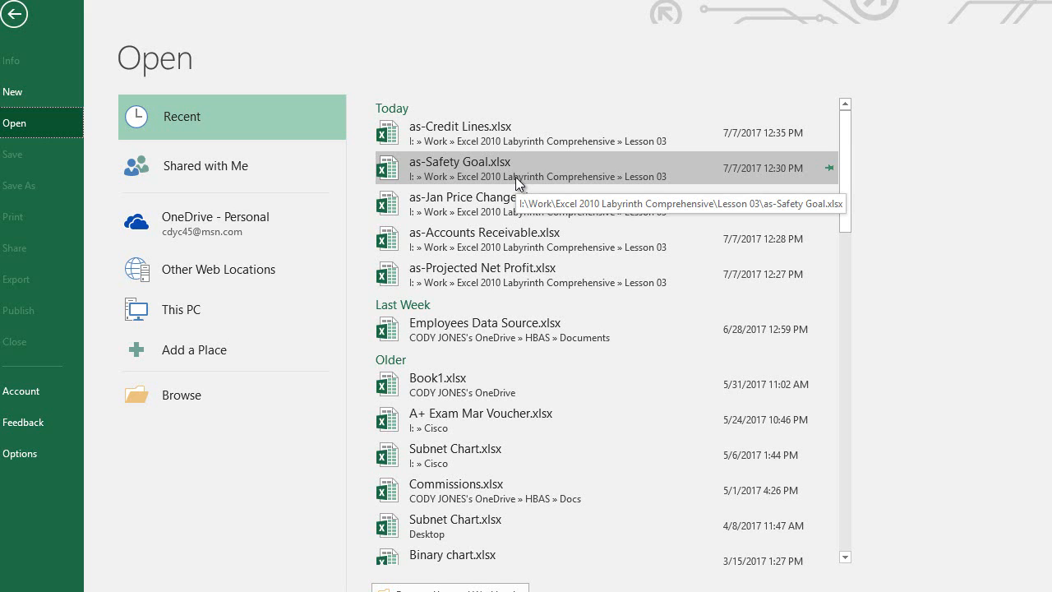
pyautogui.click(502, 239)
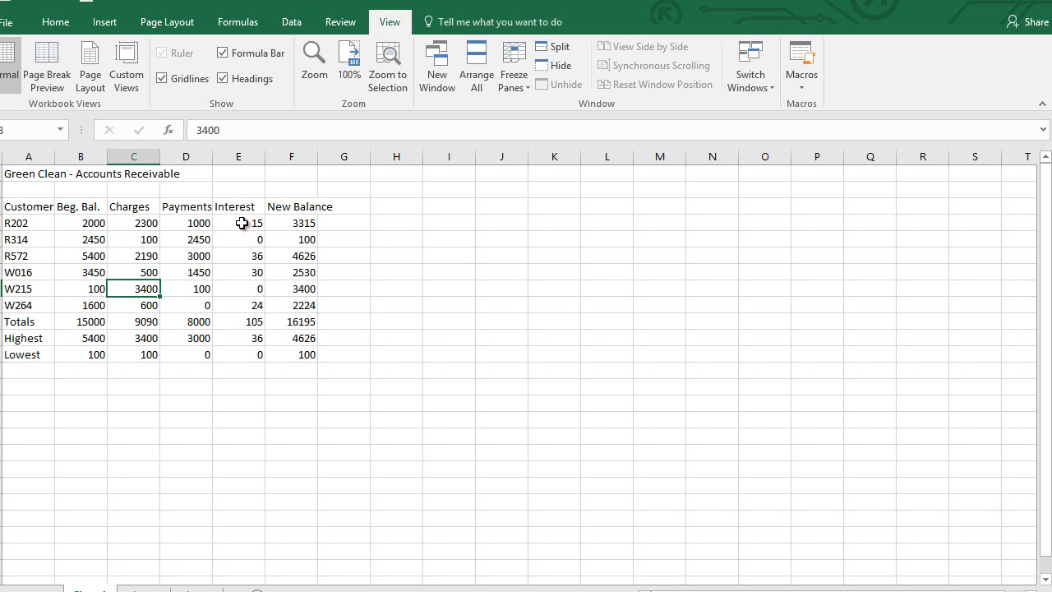
# Step: Clear the Interest and New Balance cells E4:F12 and the Totals, Highest and Lowest cells B10:D12
pyautogui.moveTo(243, 222); pyautogui.dragTo(301, 355)
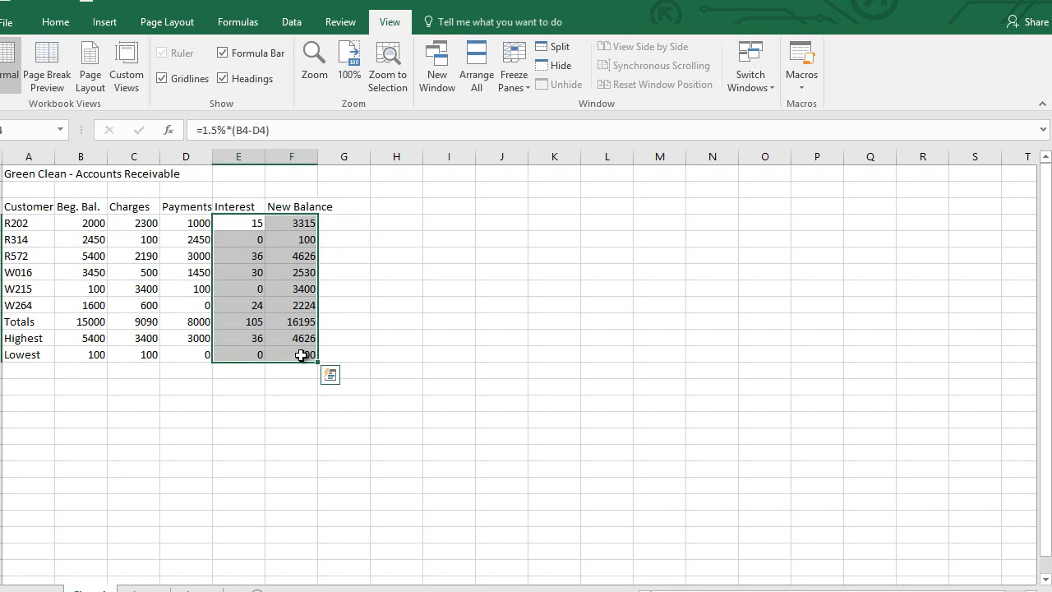
pyautogui.press('Delete')
pyautogui.moveTo(92, 331); pyautogui.dragTo(180, 356)
pyautogui.press('Delete')
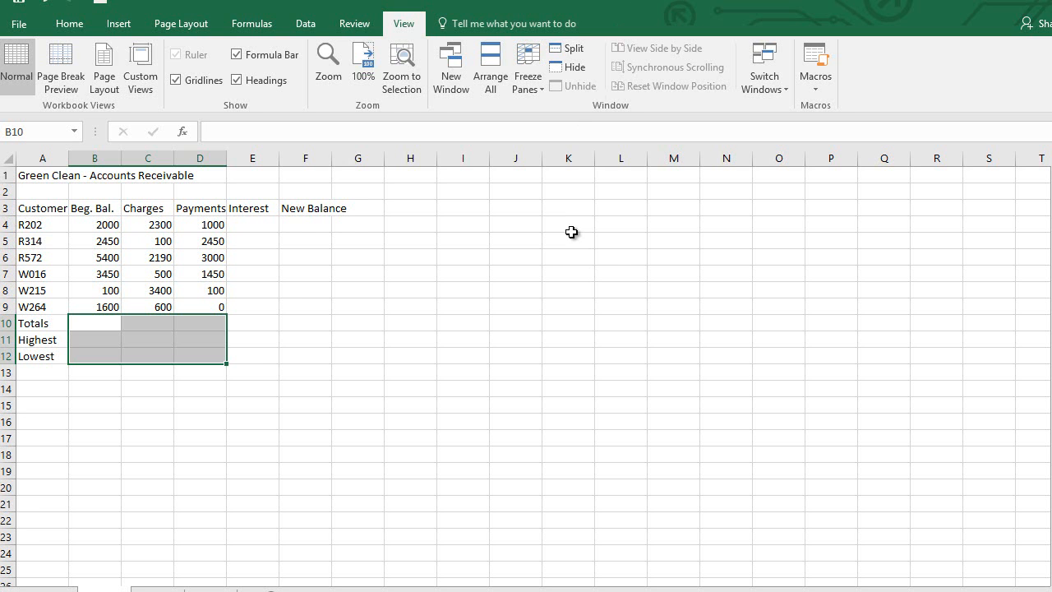
pyautogui.click(202, 344)
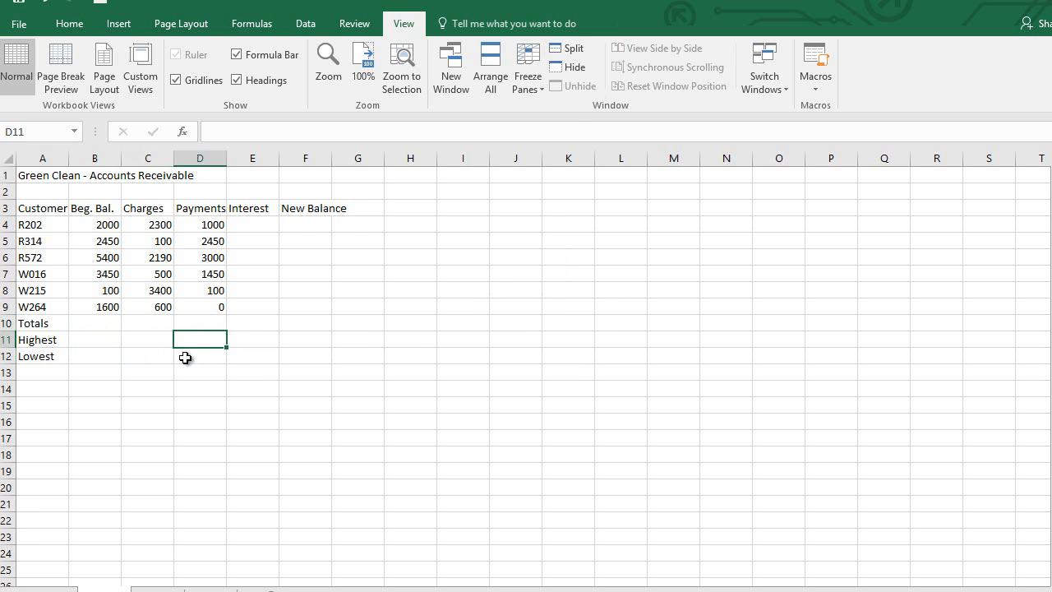
pyautogui.click(259, 226)
pyautogui.click(297, 222)
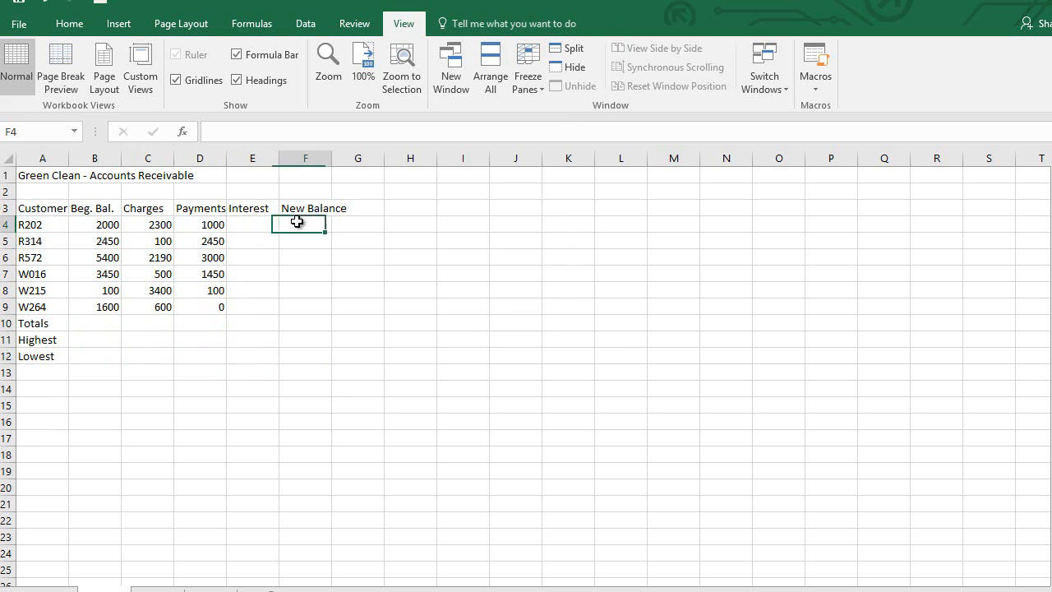
pyautogui.click(261, 229)
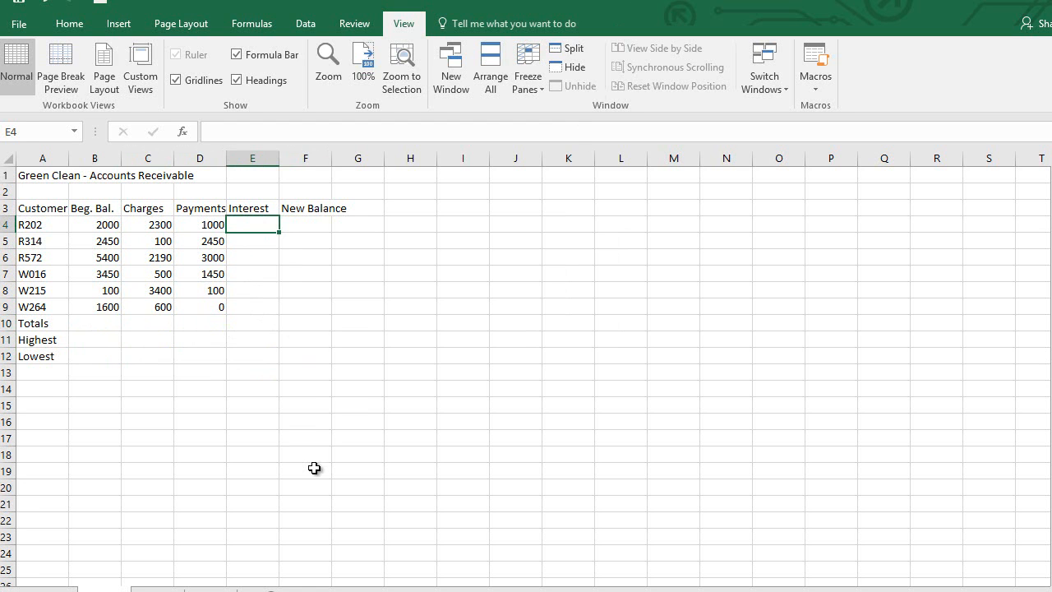
pyautogui.write('=1.')
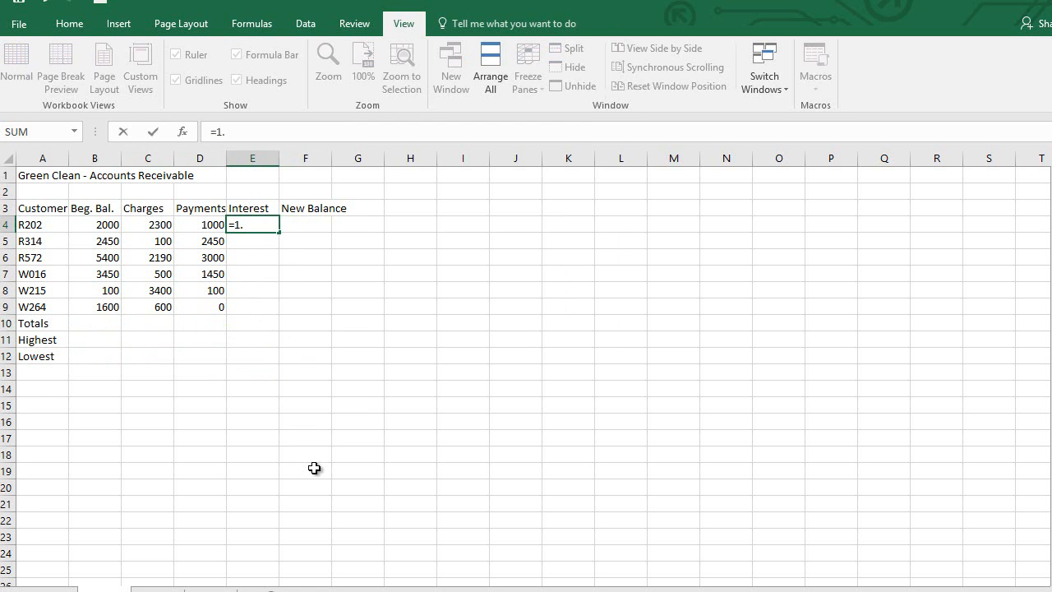
pyautogui.press('Escape')
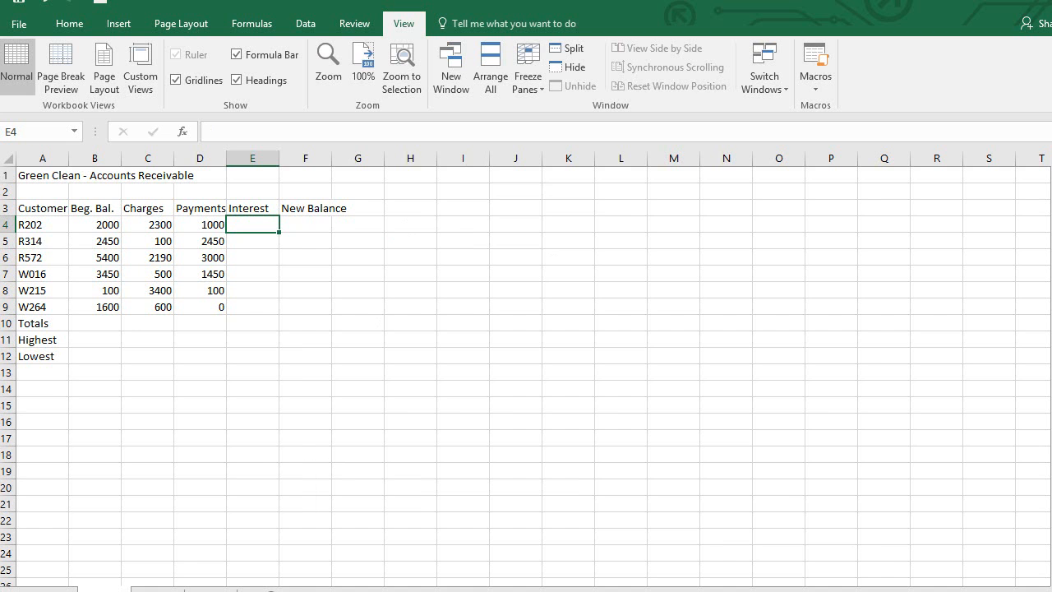
# Step: Enter the interest formula =1.5%*(B4-D4) in cell E4 for customer R202
pyautogui.scroll(5, 585, 435)
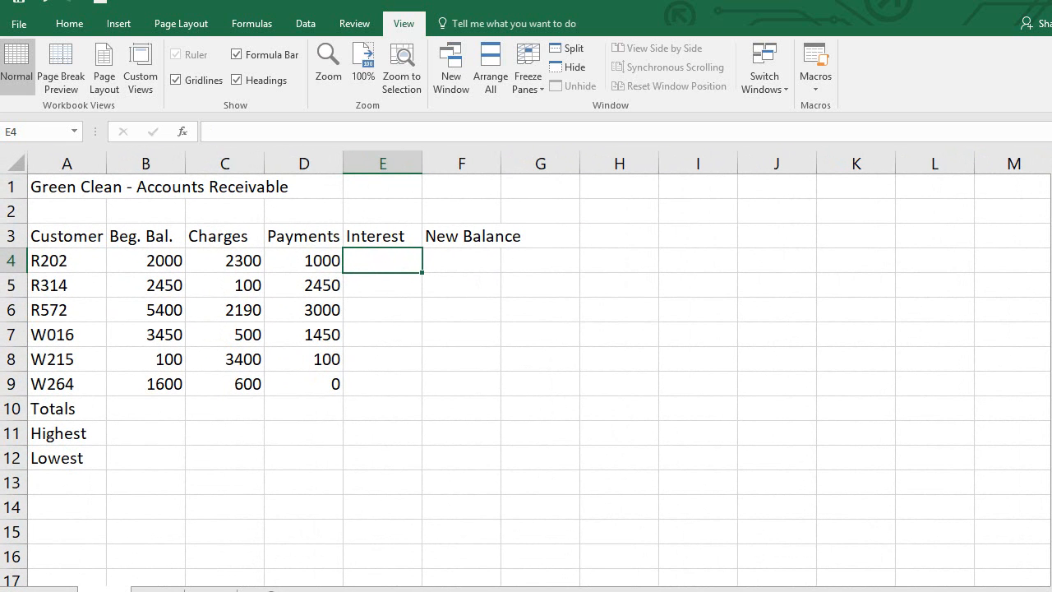
pyautogui.scroll(1, 656, 510)
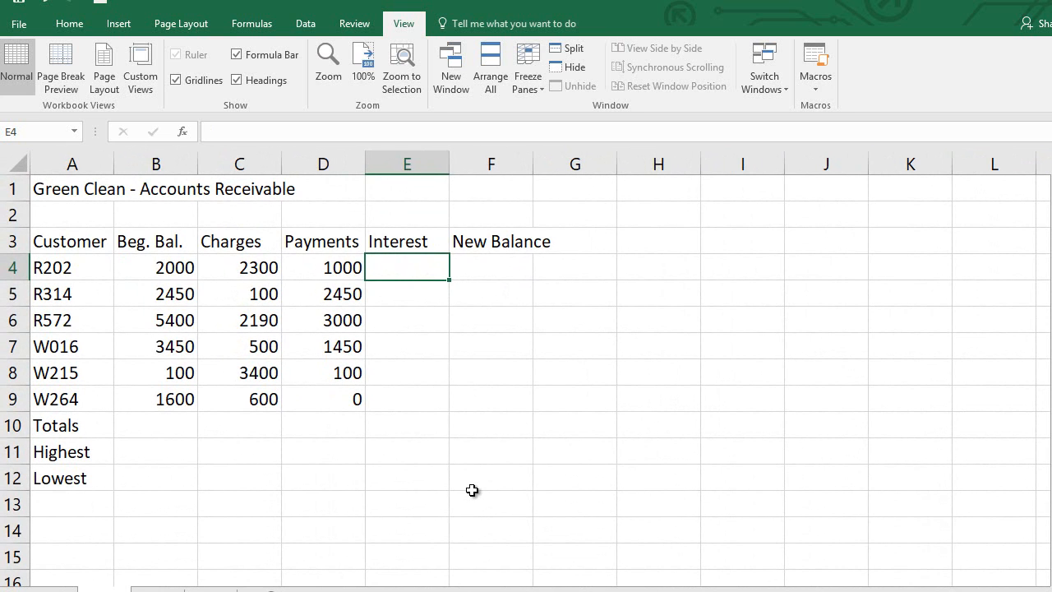
pyautogui.write('=')
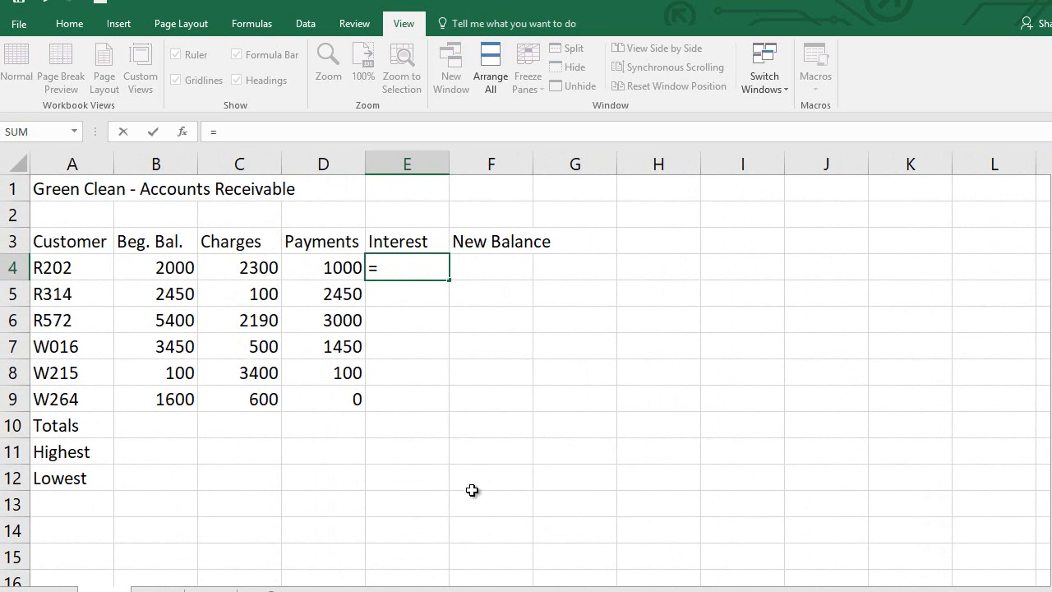
pyautogui.write('1.5%*')
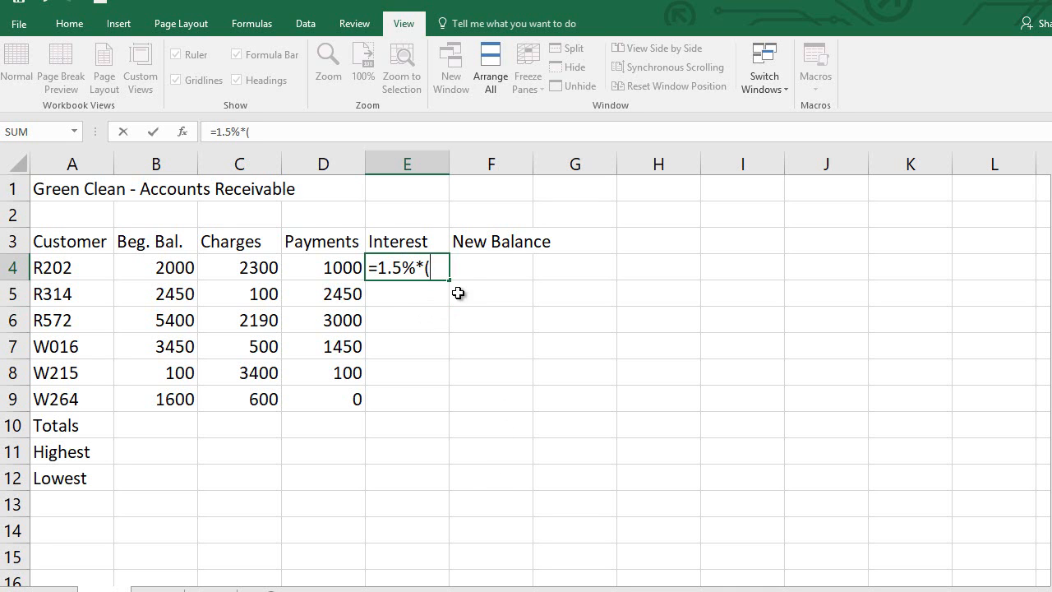
pyautogui.click(160, 268)
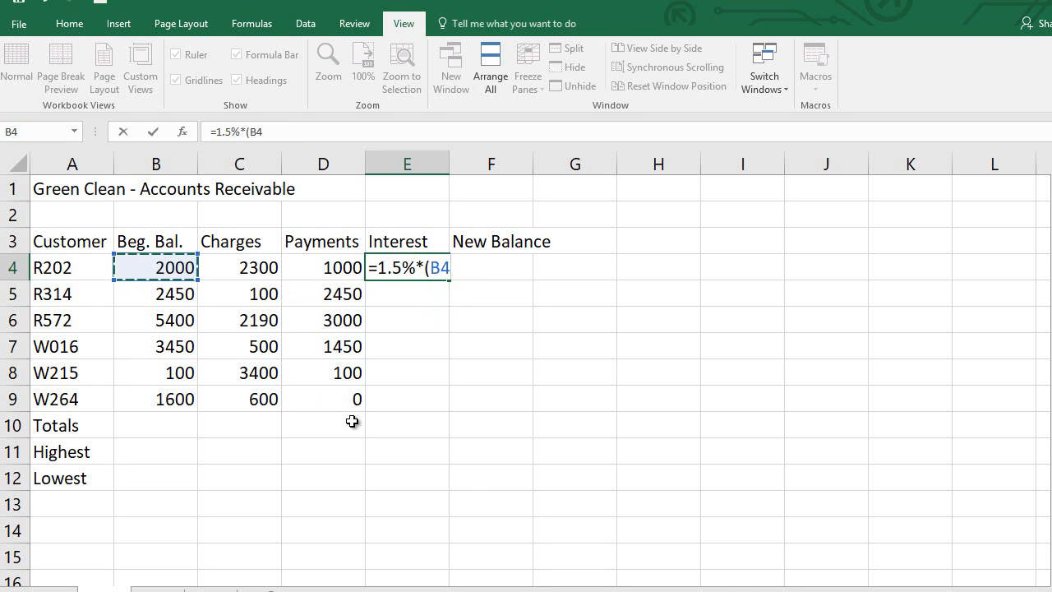
pyautogui.write('-')
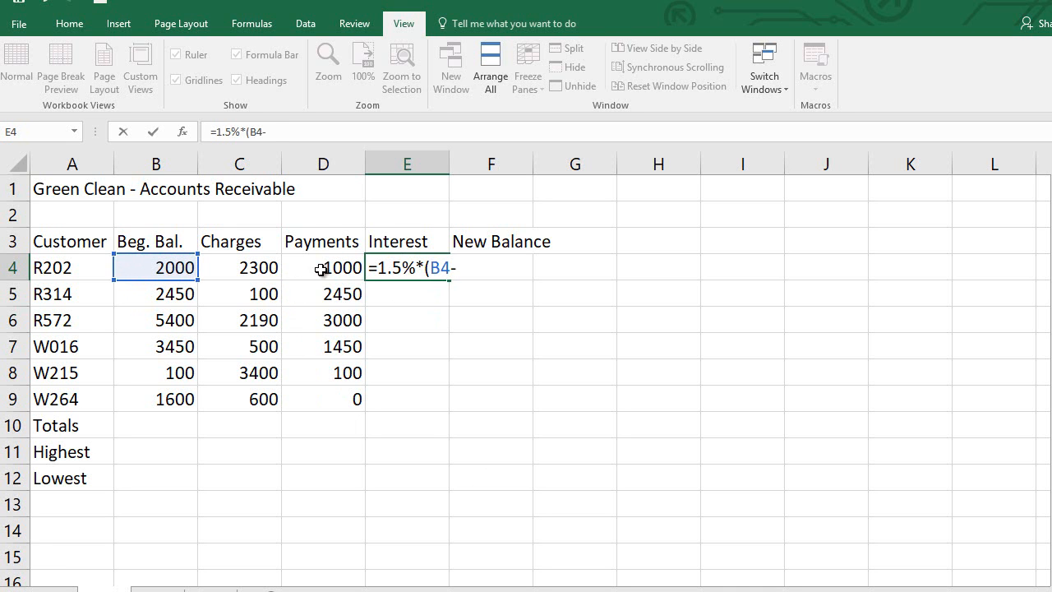
pyautogui.click(324, 268)
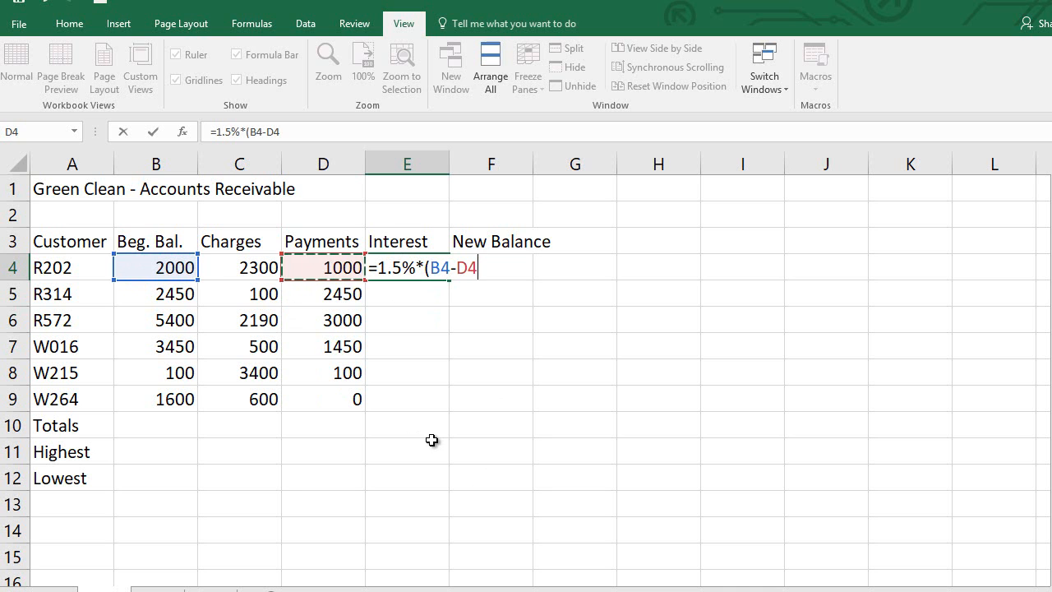
pyautogui.press('Return')
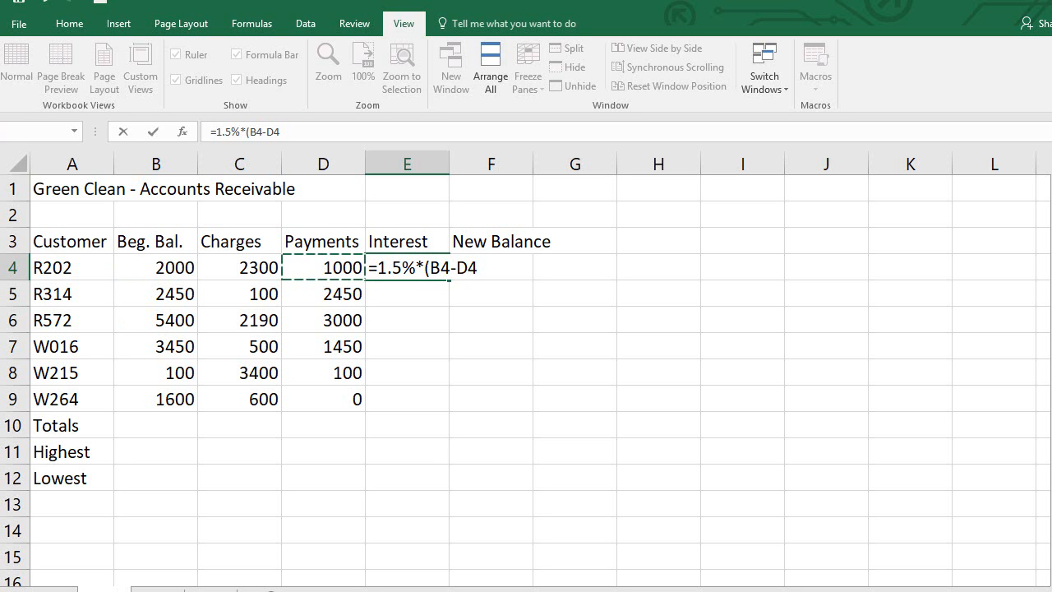
pyautogui.click(479, 267)
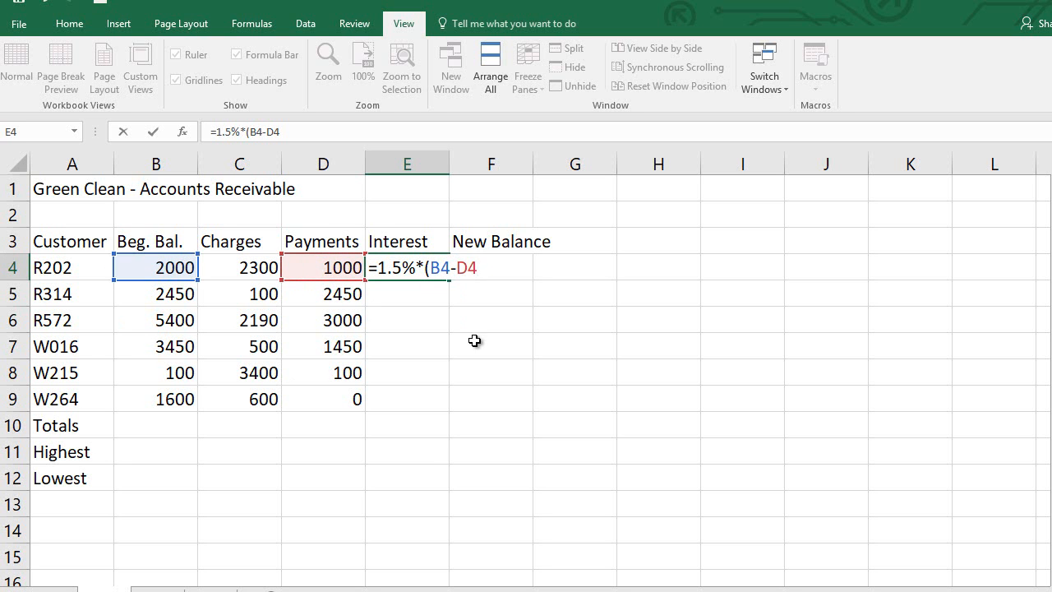
pyautogui.write(')')
pyautogui.press('Return')
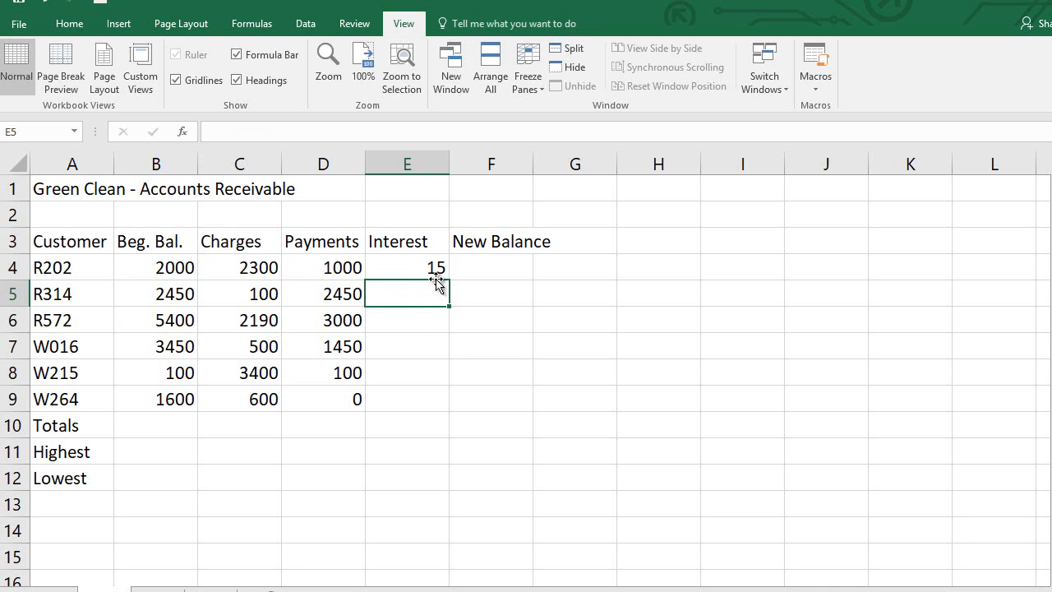
# Step: Enter the New Balance formula =B4+C4-D4+E4 in cell F4 for customer R202
pyautogui.click(498, 264)
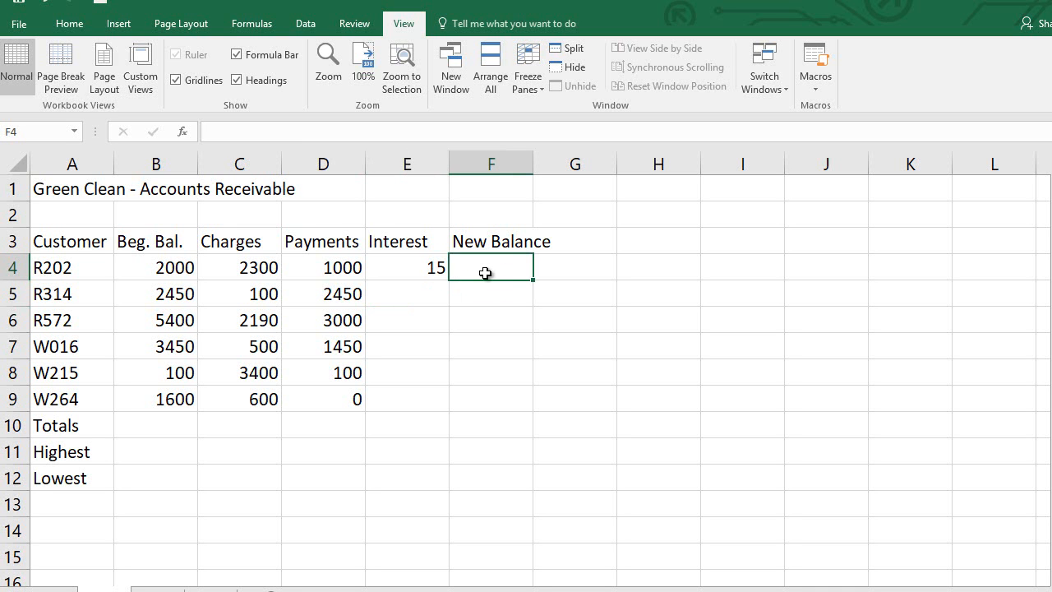
pyautogui.write('=')
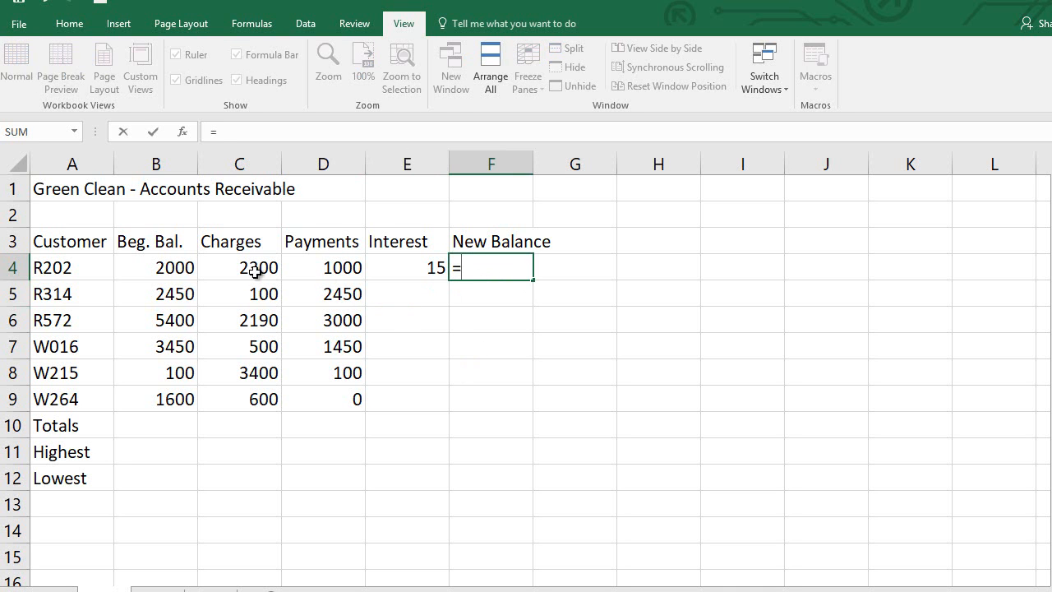
pyautogui.click(182, 272)
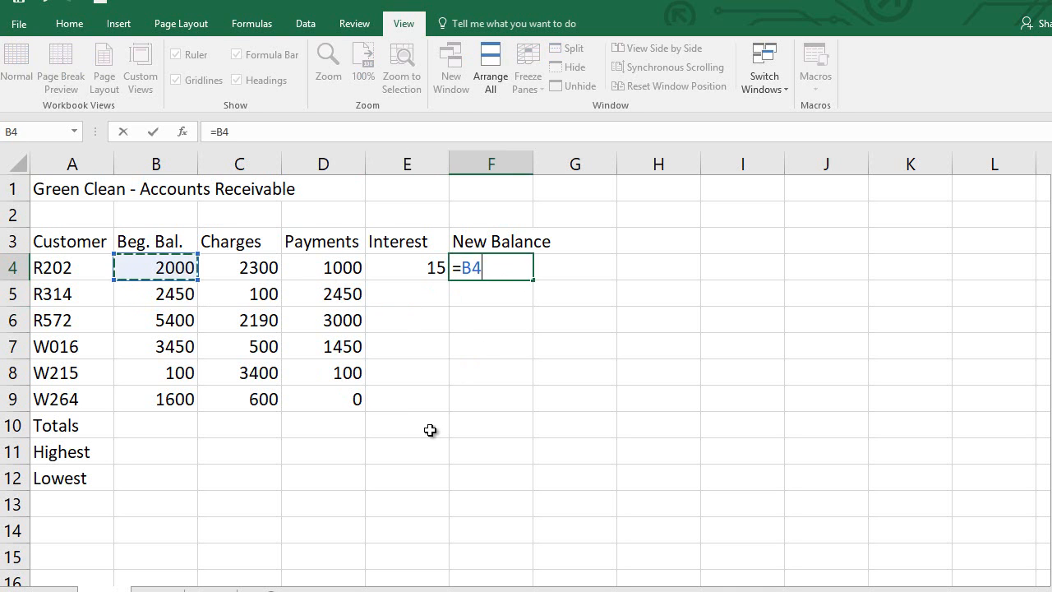
pyautogui.write('+')
pyautogui.click(260, 265)
pyautogui.write('-')
pyautogui.click(325, 270)
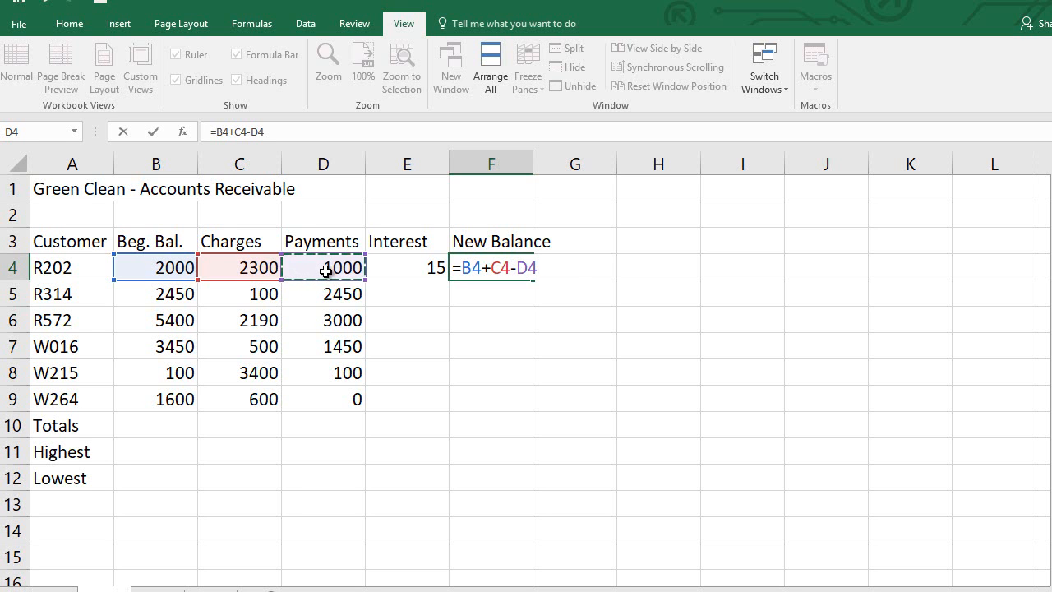
pyautogui.write('+')
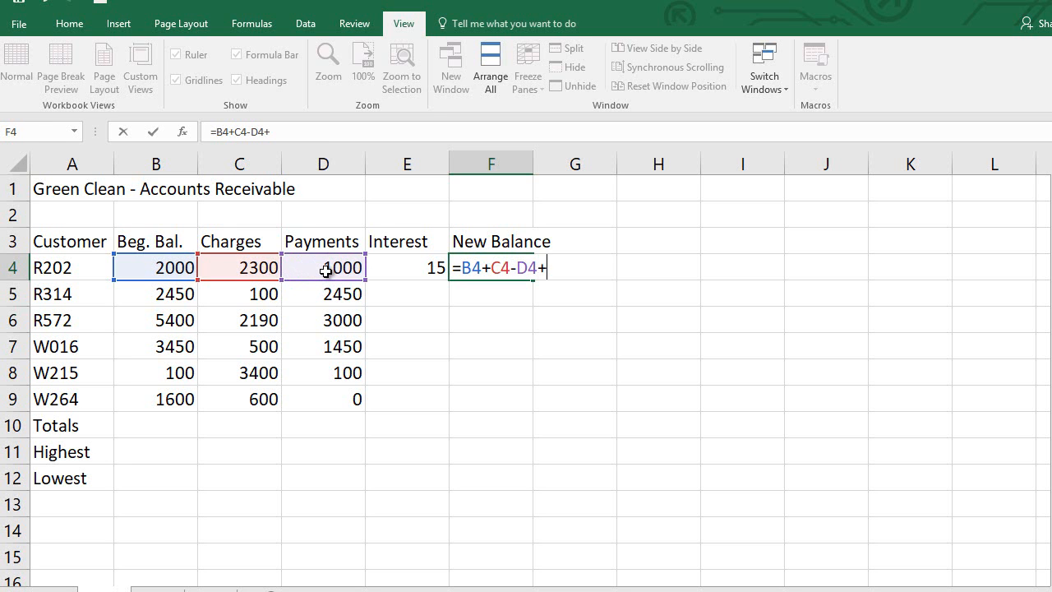
pyautogui.click(403, 266)
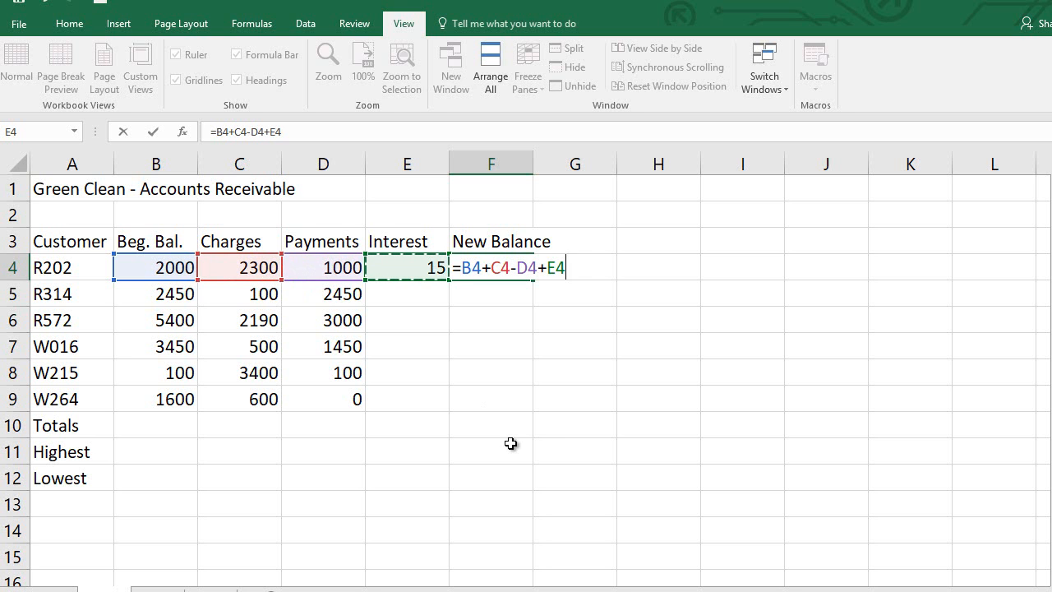
pyautogui.press('Return')
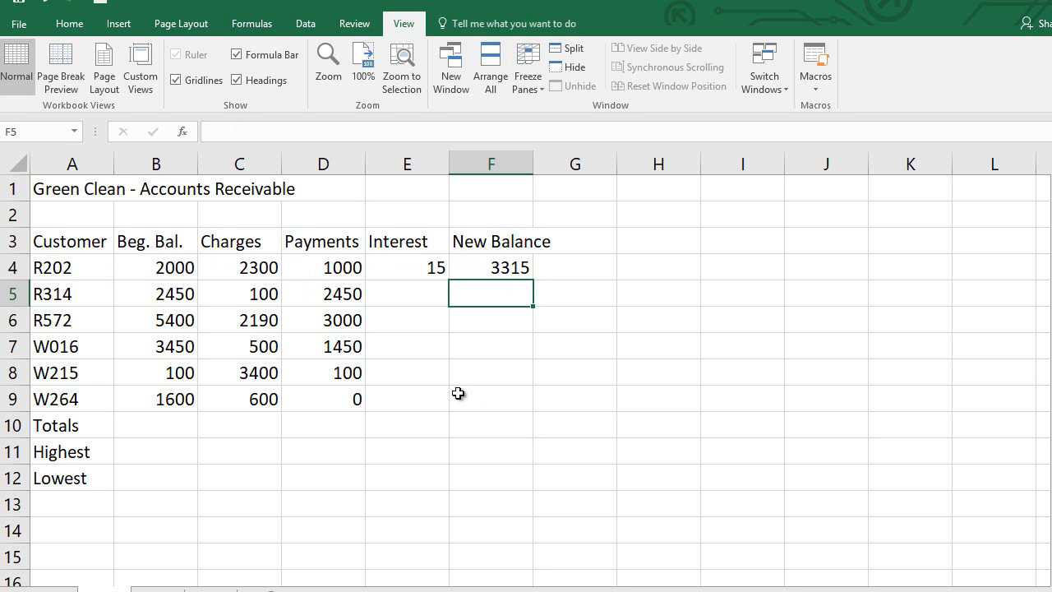
# Step: Fill the Interest and New Balance formulas from E4:F4 down through row 9 for the remaining customers
pyautogui.click(413, 268)
pyautogui.moveTo(413, 268); pyautogui.dragTo(486, 270)
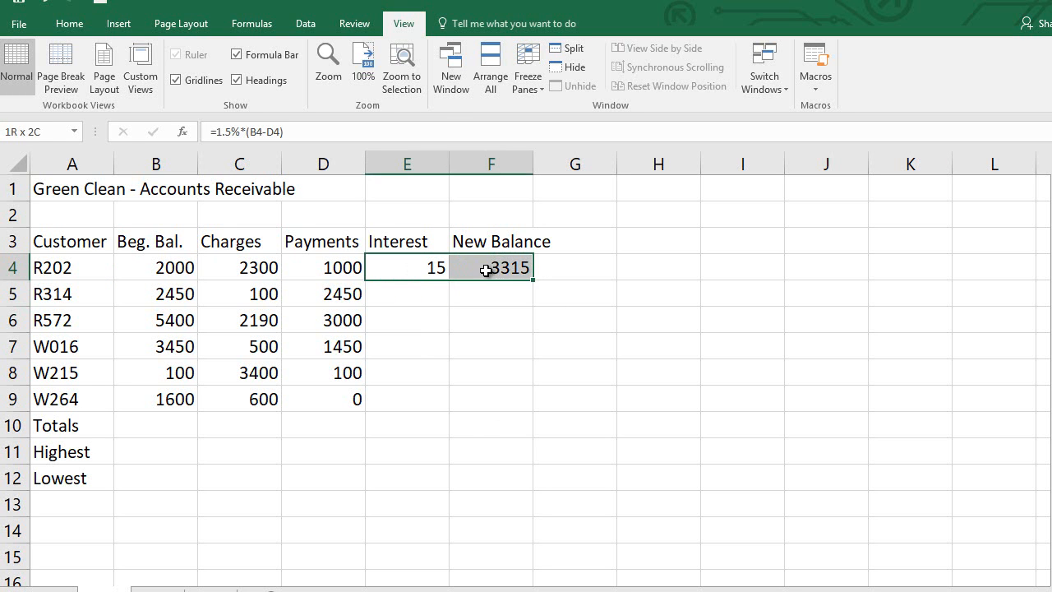
pyautogui.moveTo(411, 264); pyautogui.dragTo(536, 409)
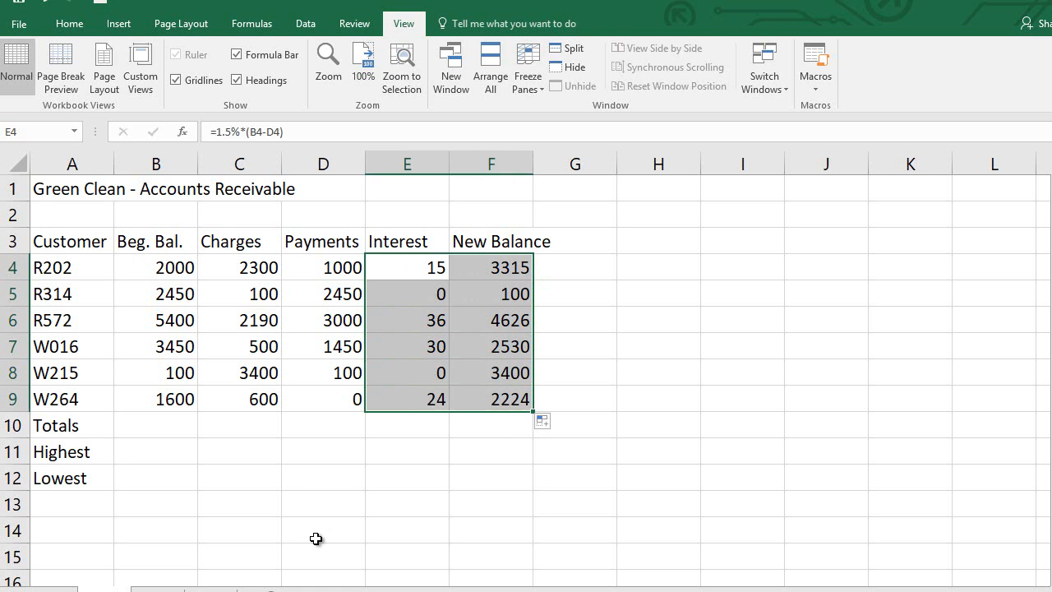
# Step: Total the beginning balances B4:B9 in the Totals cell B10 with the AutoSum function
pyautogui.click(179, 428)
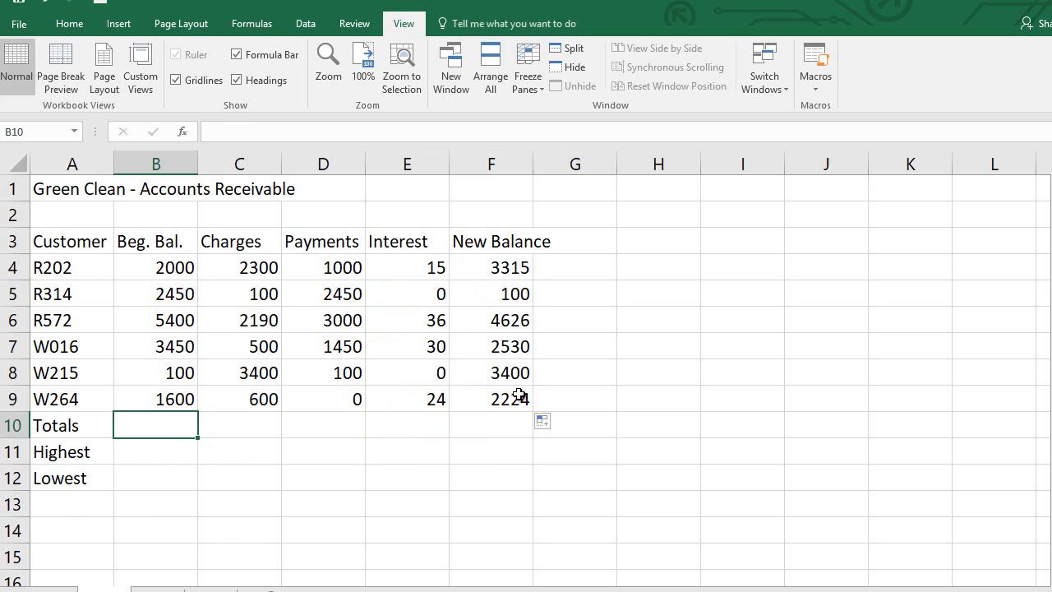
pyautogui.click(69, 26)
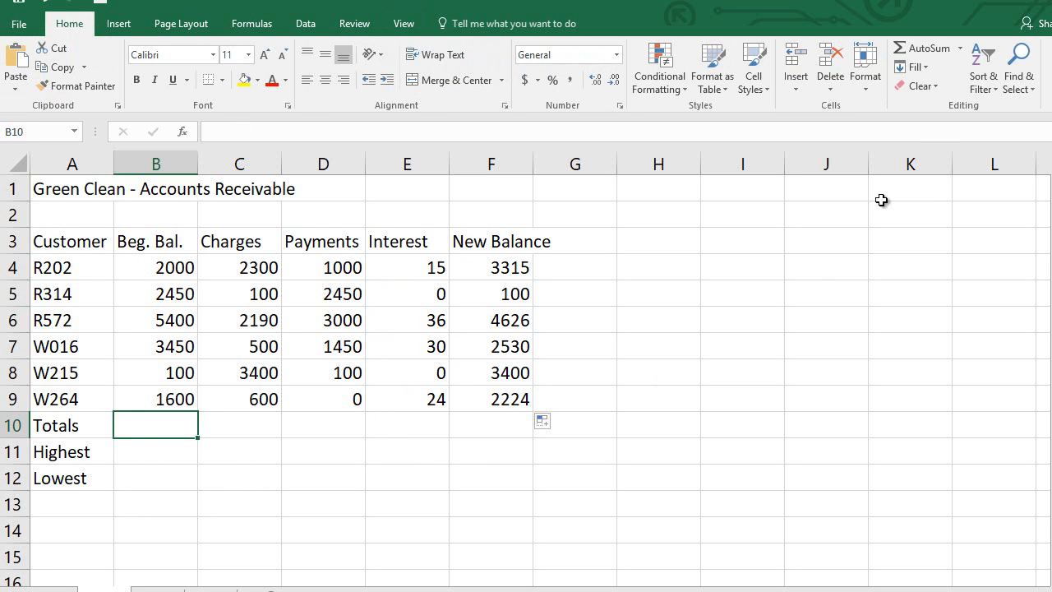
pyautogui.click(930, 51)
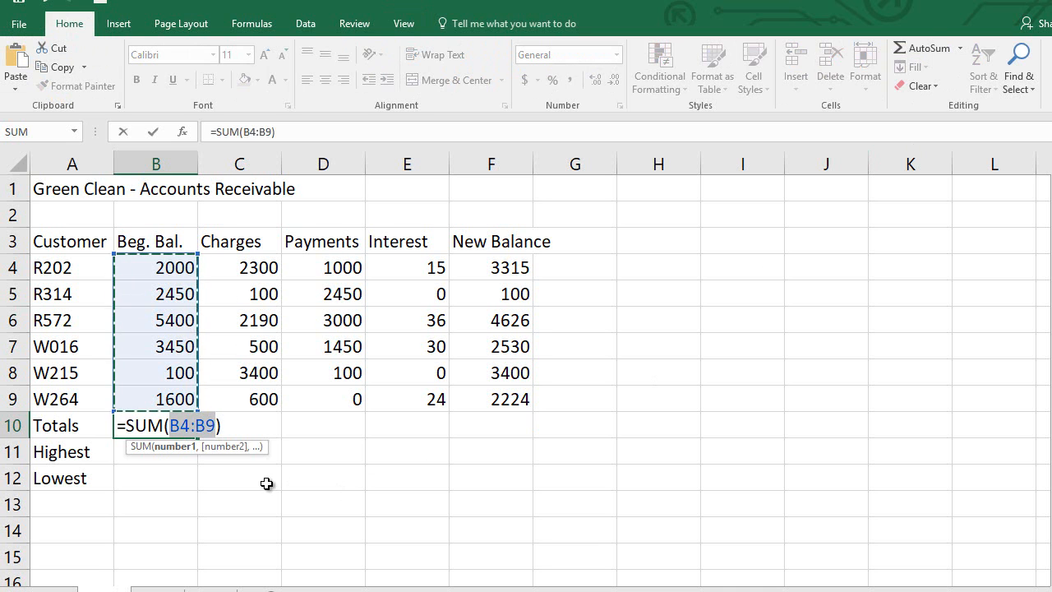
pyautogui.press('Return')
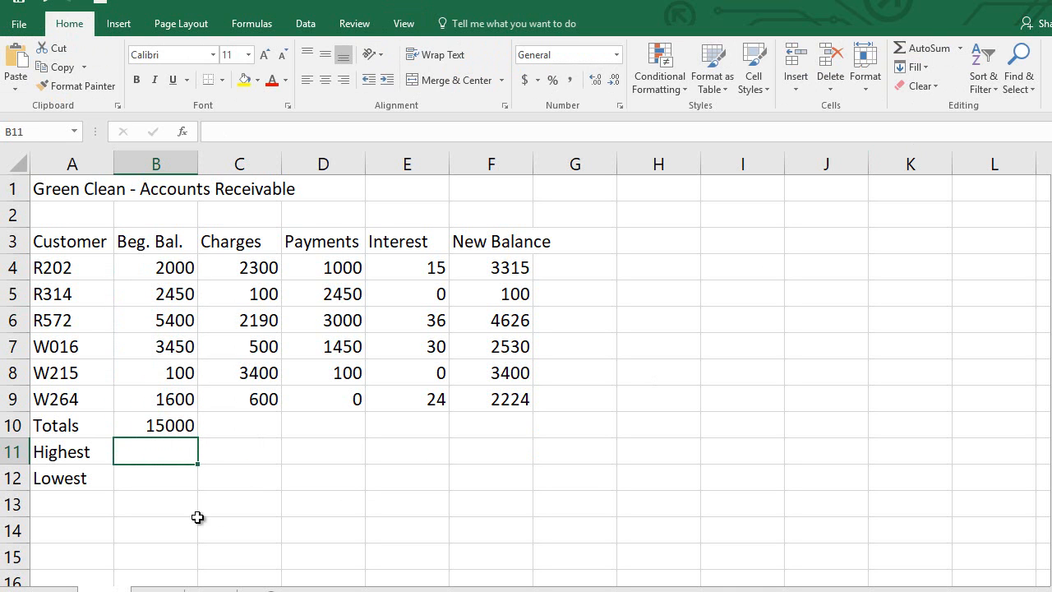
# Step: Use the Max function on the beginning balances B4:B9 to fill the Highest cell B11
pyautogui.moveTo(171, 268); pyautogui.dragTo(166, 388)
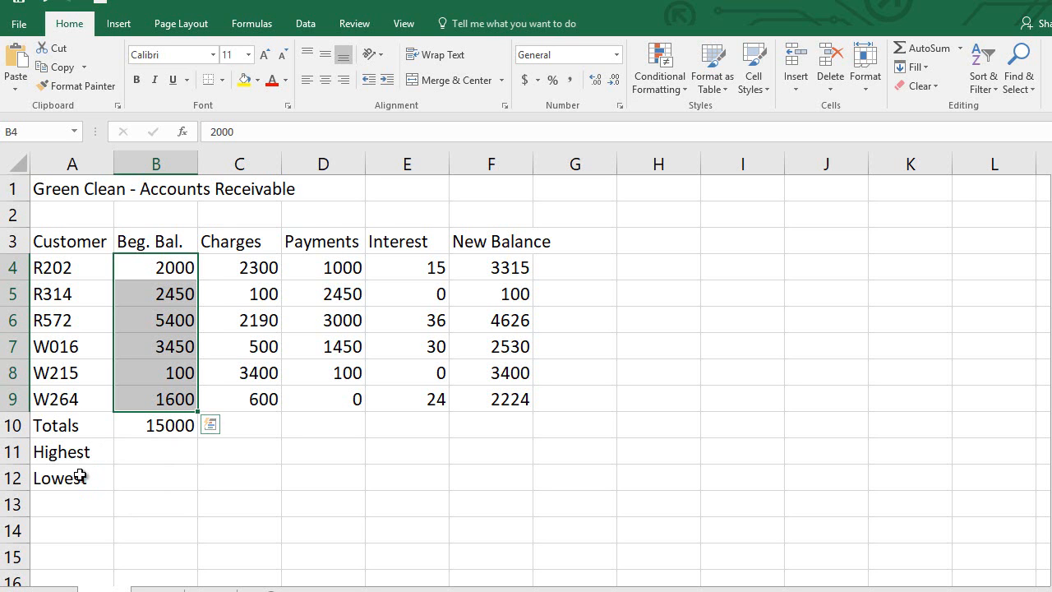
pyautogui.moveTo(153, 267); pyautogui.dragTo(159, 399)
pyautogui.click(960, 49)
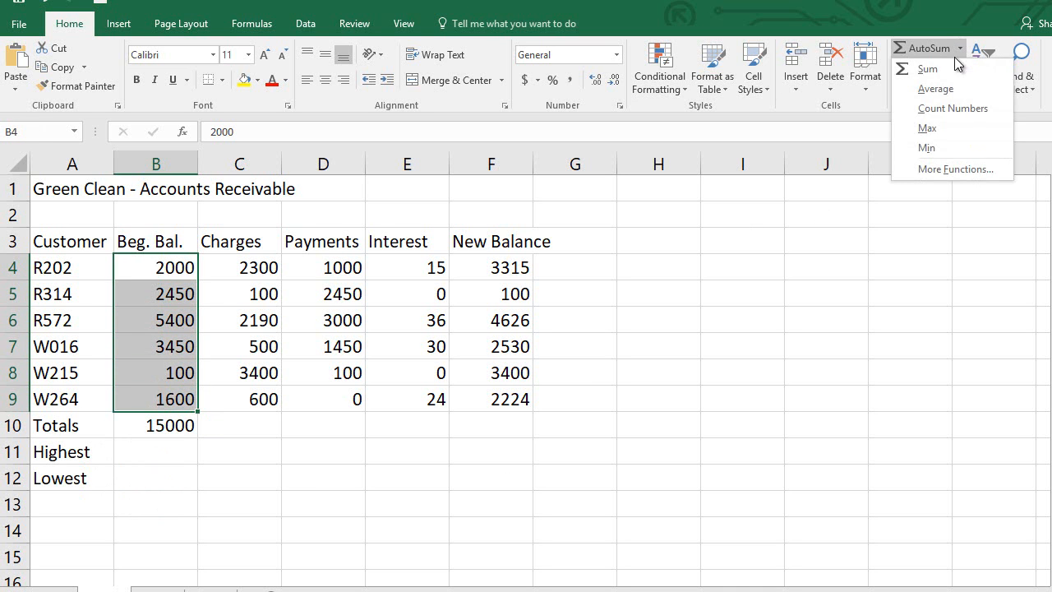
pyautogui.click(927, 129)
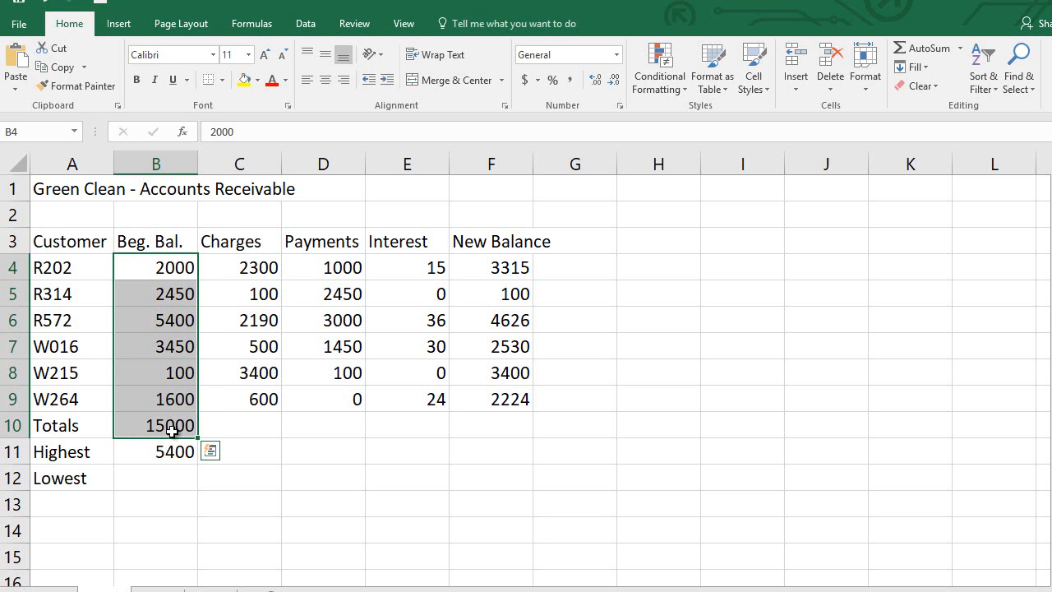
pyautogui.moveTo(160, 263); pyautogui.dragTo(159, 425)
pyautogui.moveTo(174, 269); pyautogui.dragTo(171, 412)
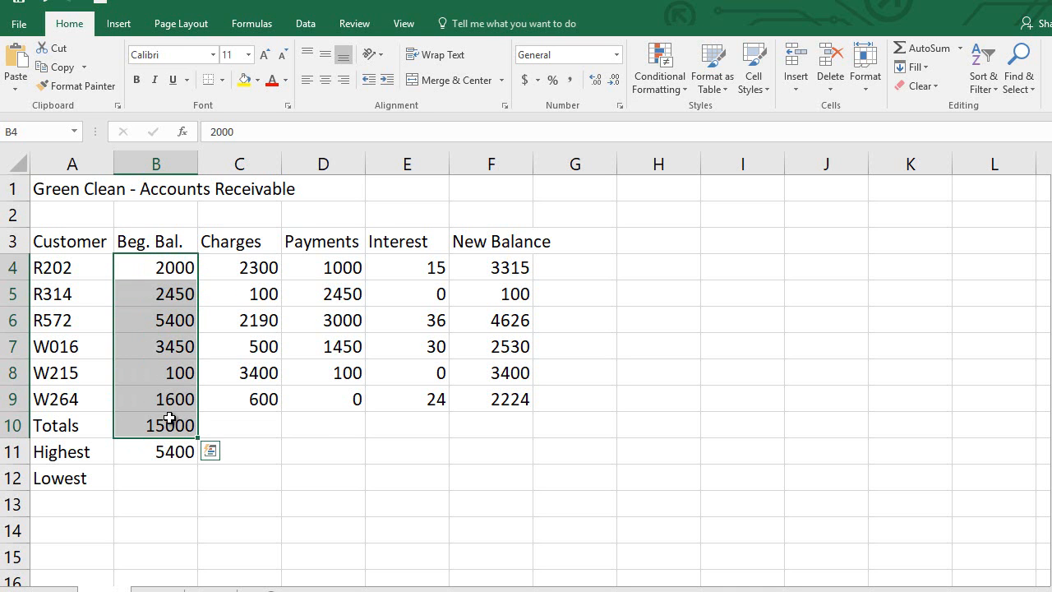
pyautogui.click(304, 427)
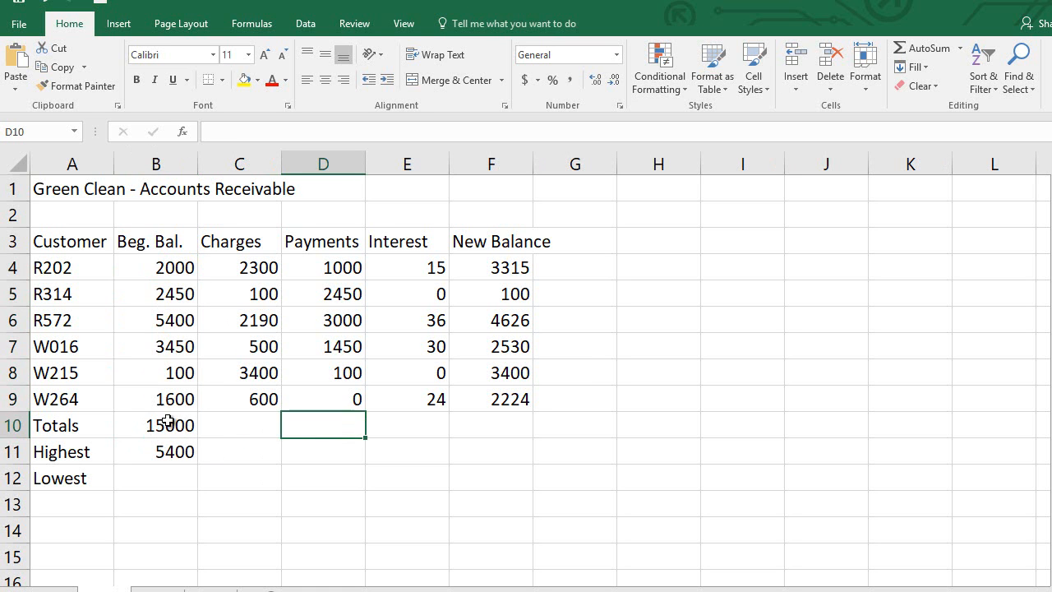
pyautogui.click(154, 454)
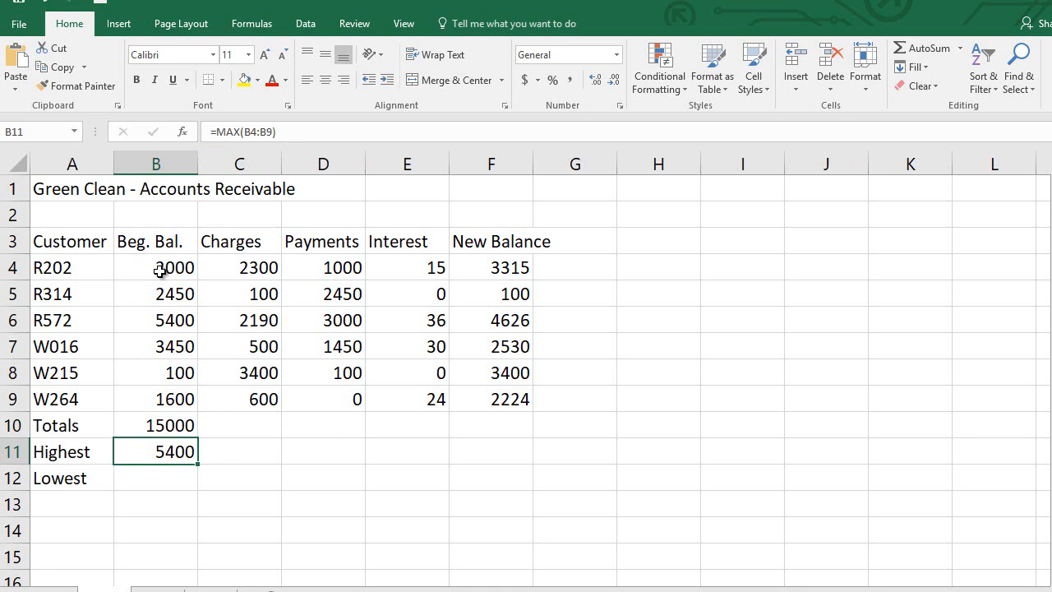
# Step: Use the Min function on the beginning balances B4:B9 to fill the Lowest cell B12
pyautogui.moveTo(160, 268); pyautogui.dragTo(151, 393)
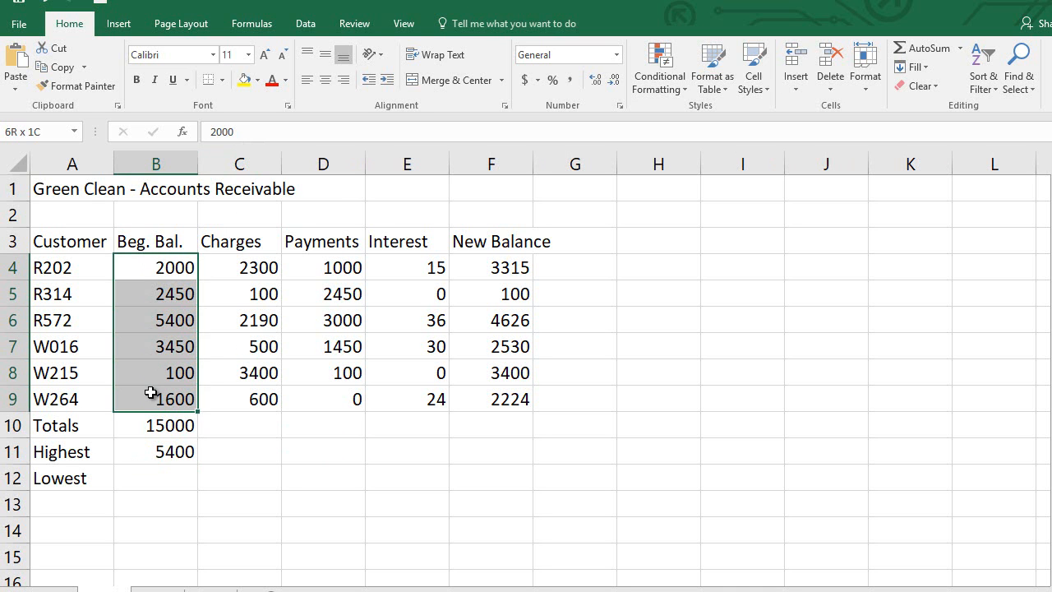
pyautogui.click(960, 49)
pyautogui.click(937, 148)
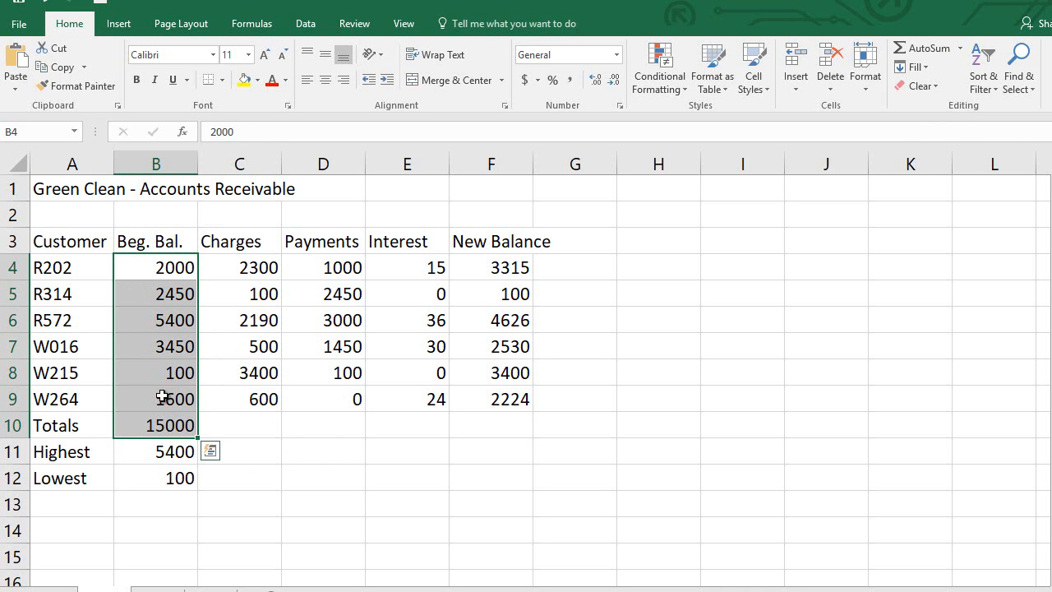
pyautogui.click(258, 463)
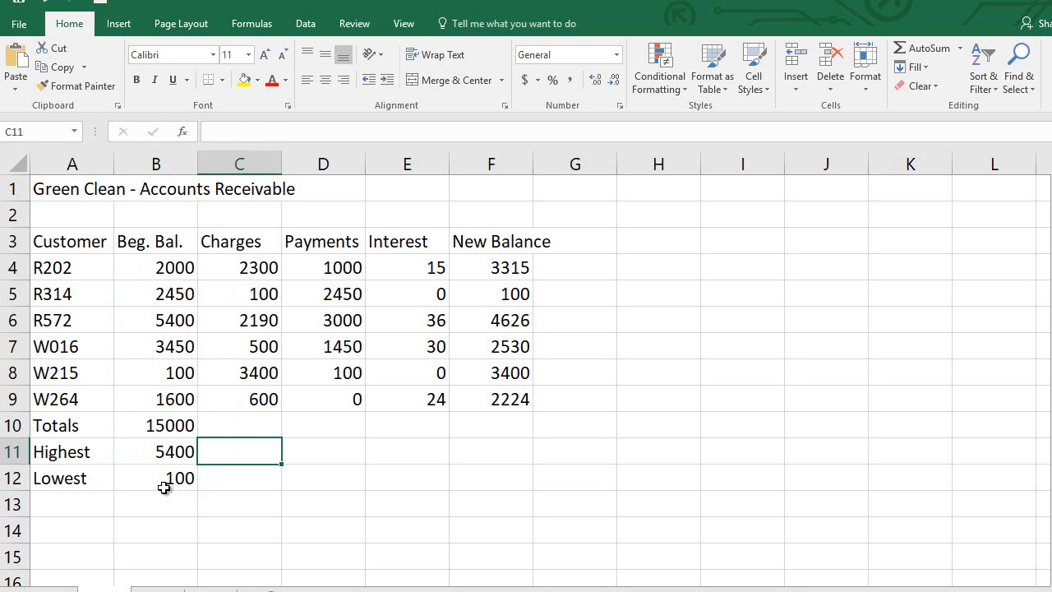
pyautogui.click(159, 483)
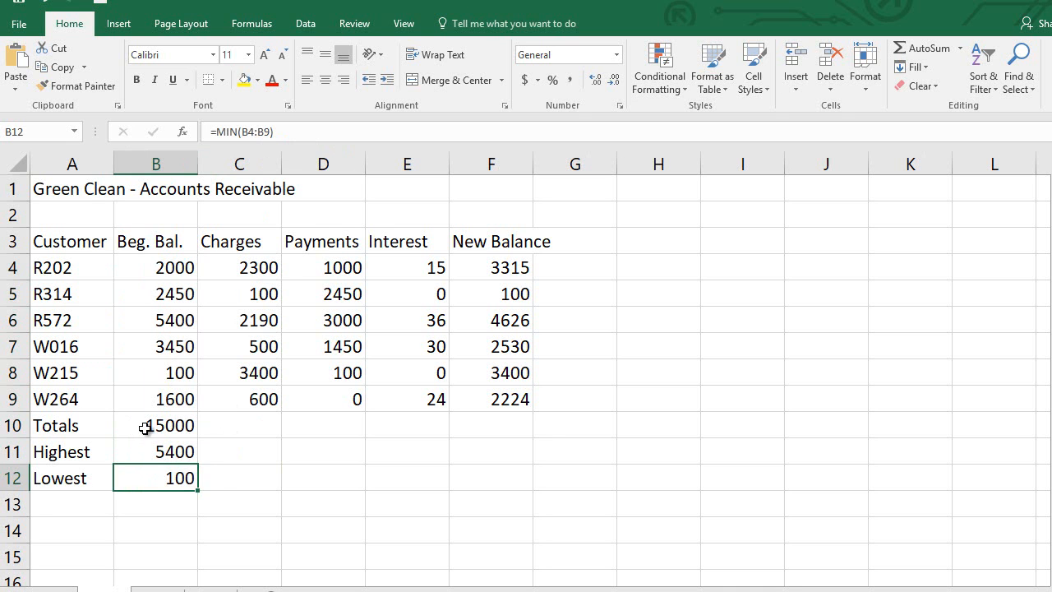
# Step: Fill the Totals, Highest and Lowest formulas from B10:B12 across to column F
pyautogui.moveTo(148, 426); pyautogui.dragTo(141, 472)
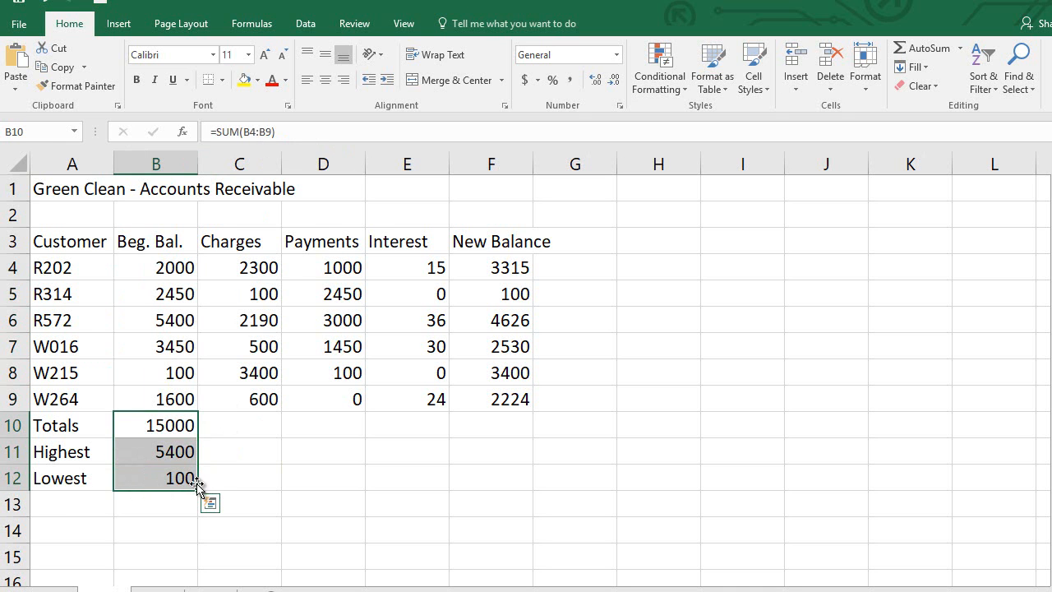
pyautogui.moveTo(197, 492); pyautogui.dragTo(530, 491)
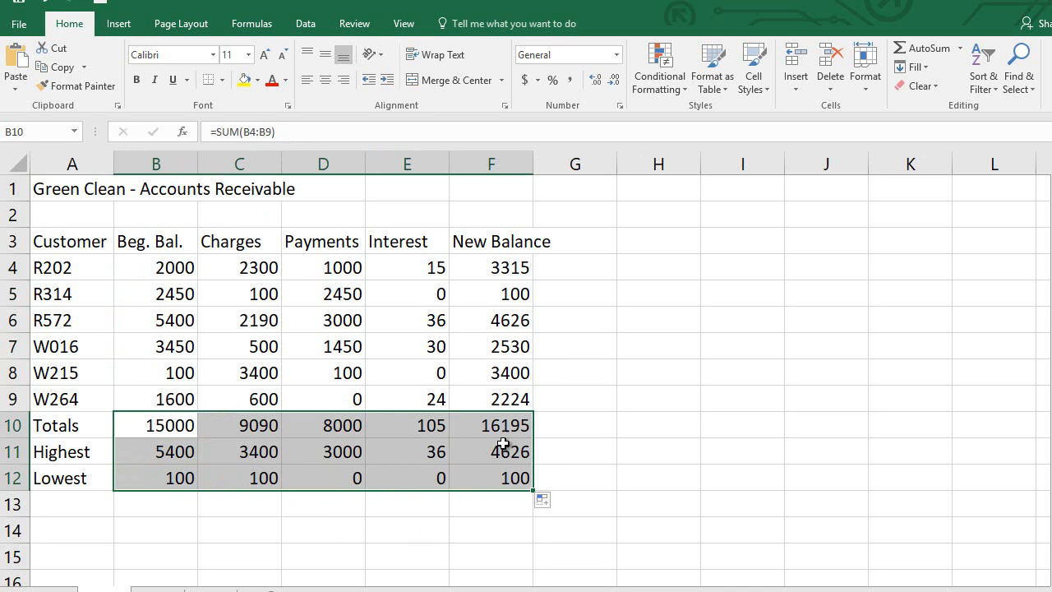
pyautogui.click(555, 418)
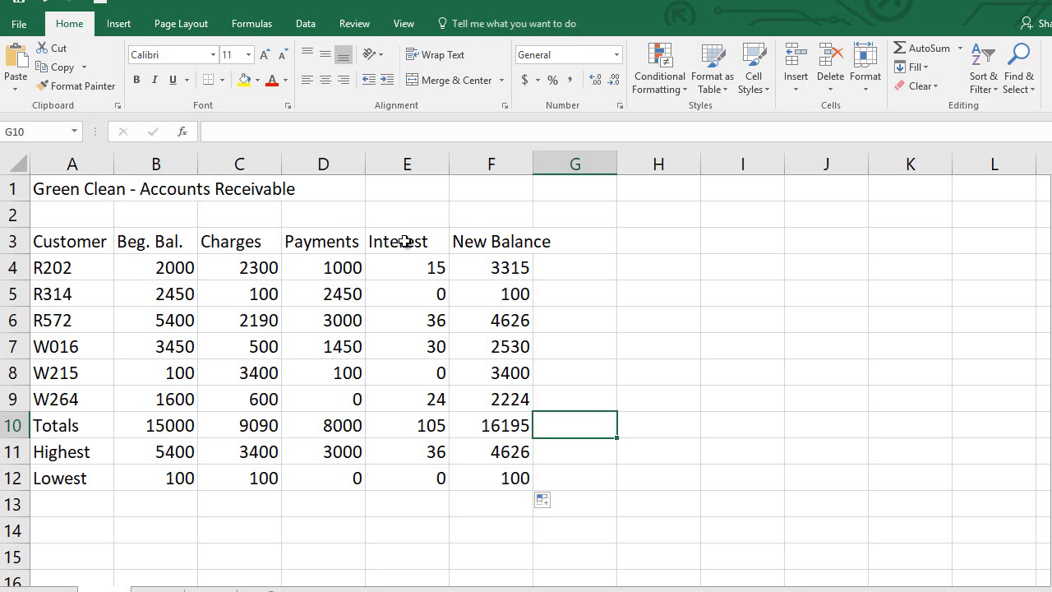
# Step: Display the worksheet's formulas in Page Layout view and check the page orientation setting
pyautogui.click(392, 29)
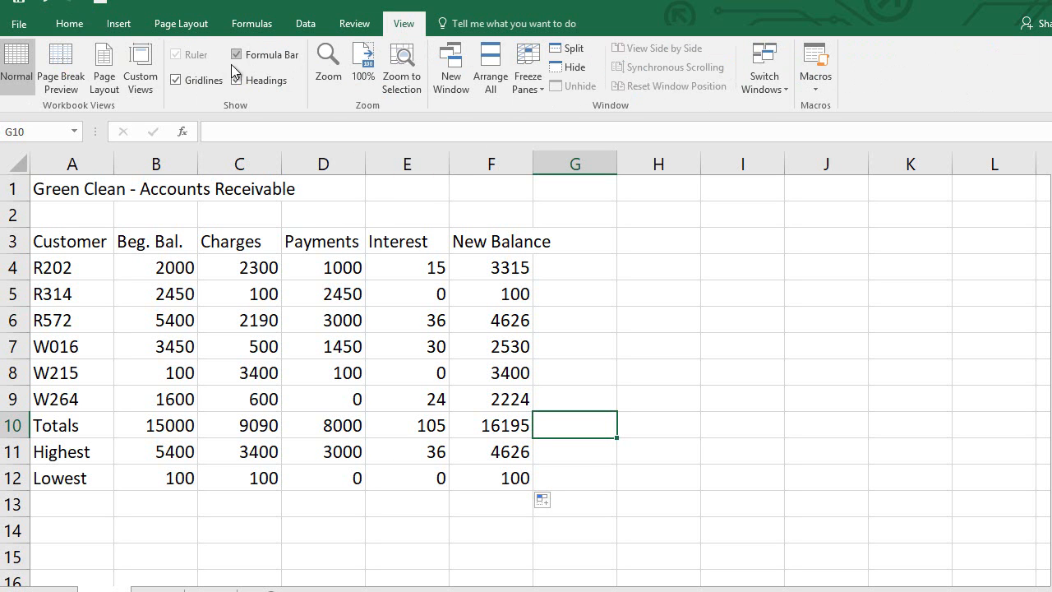
pyautogui.click(103, 70)
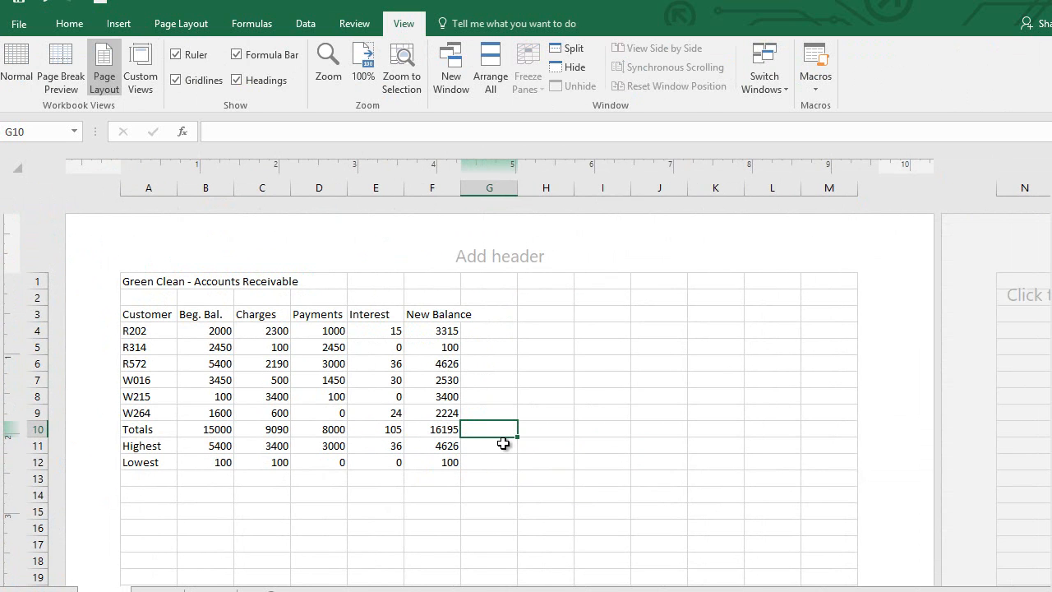
pyautogui.hotkey('ctrl', '`')
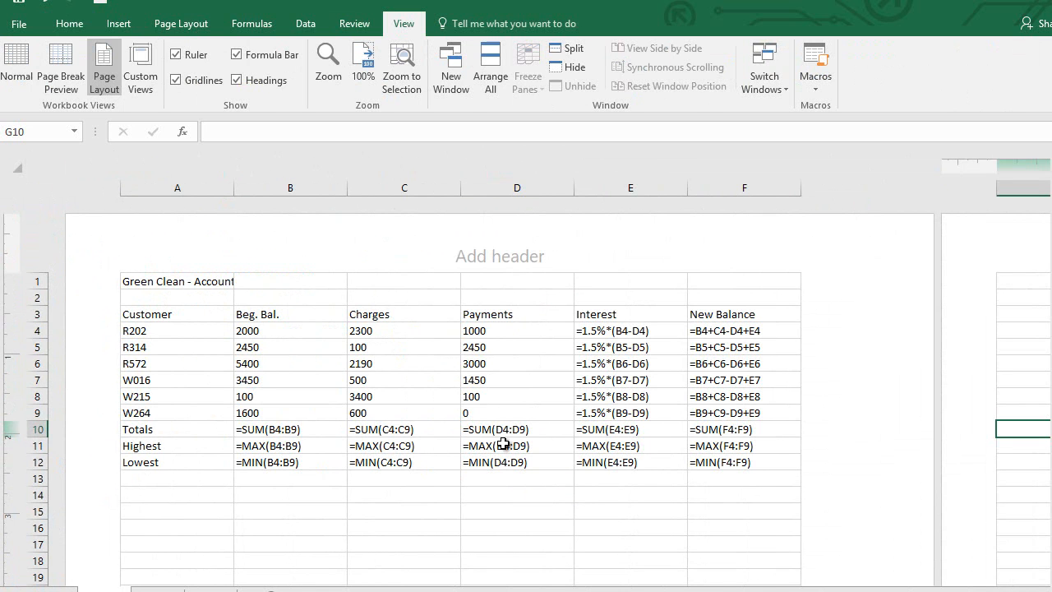
pyautogui.click(211, 23)
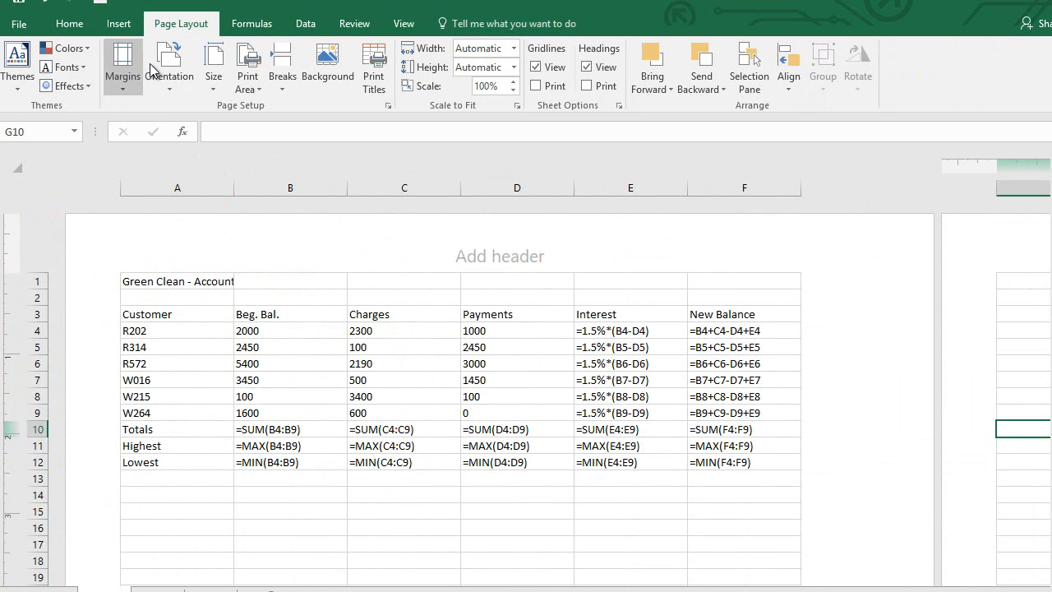
pyautogui.click(169, 66)
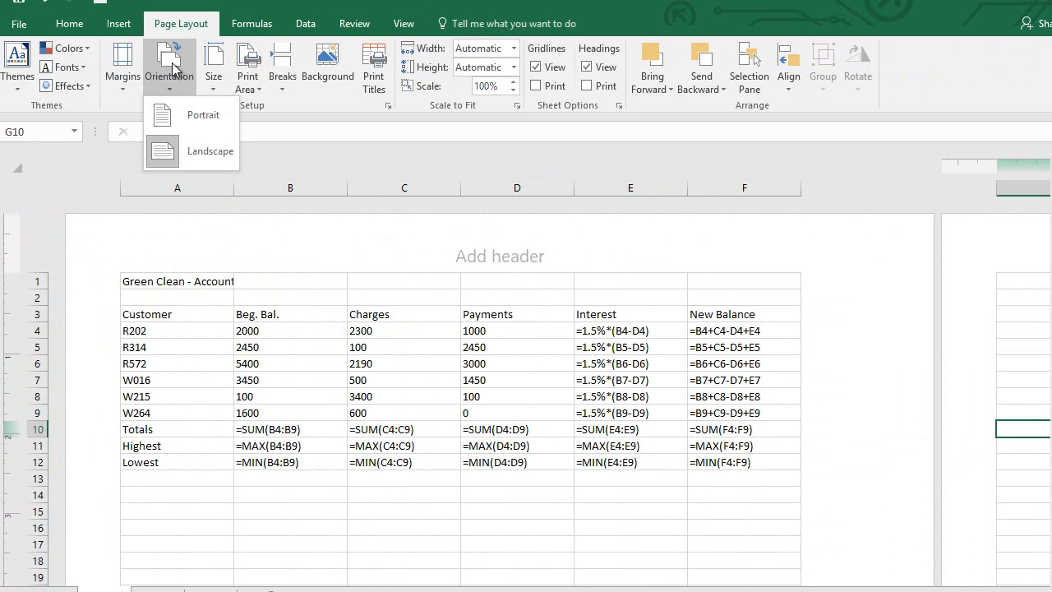
pyautogui.click(269, 4)
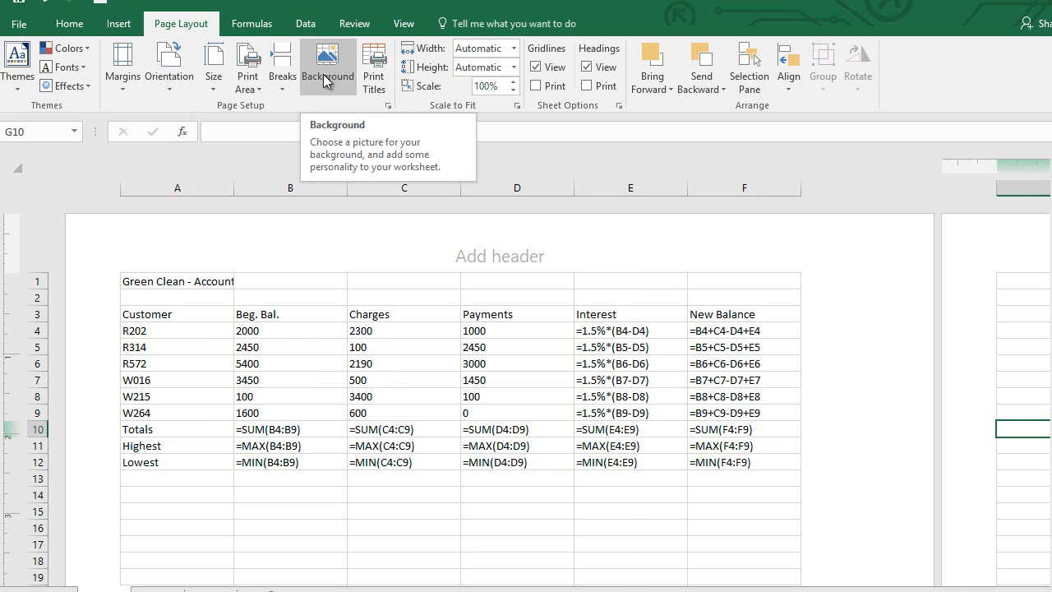
# Step: Switch the worksheet back to showing values and return to Normal view
pyautogui.hotkey('ctrl', '`')
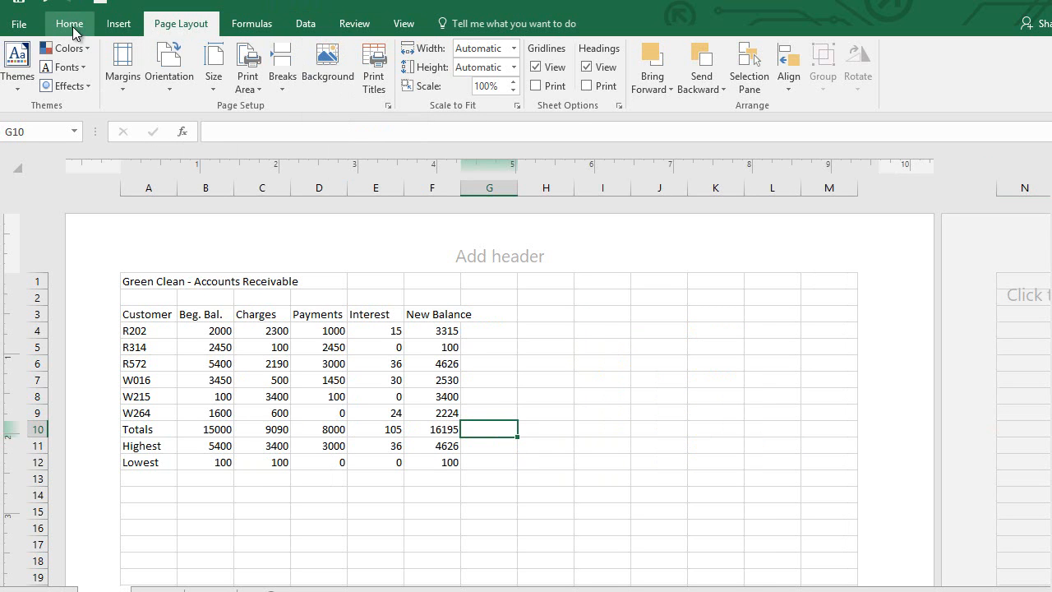
pyautogui.click(70, 25)
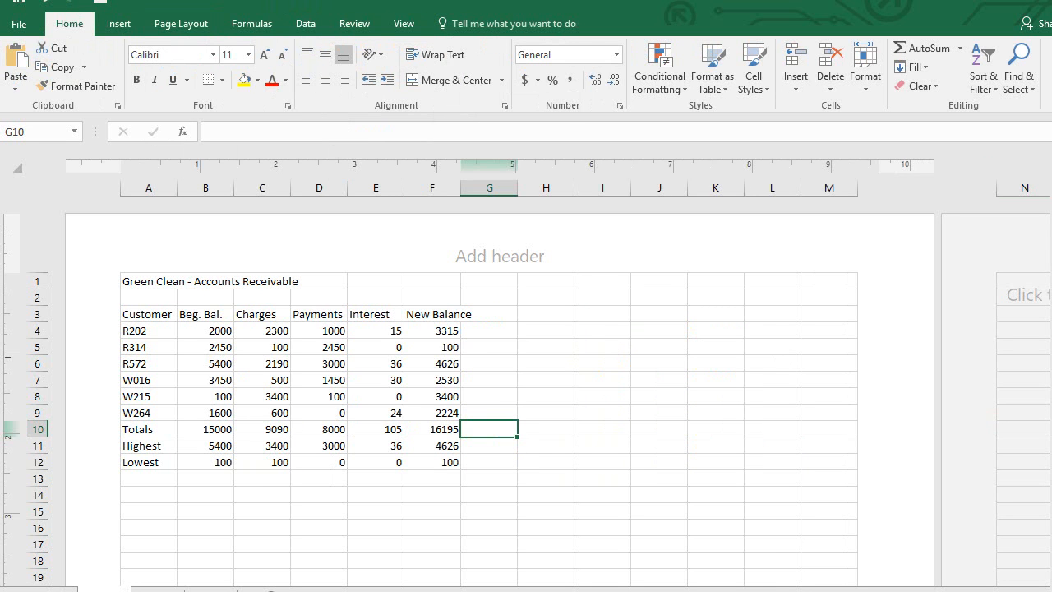
pyautogui.click(876, 591)
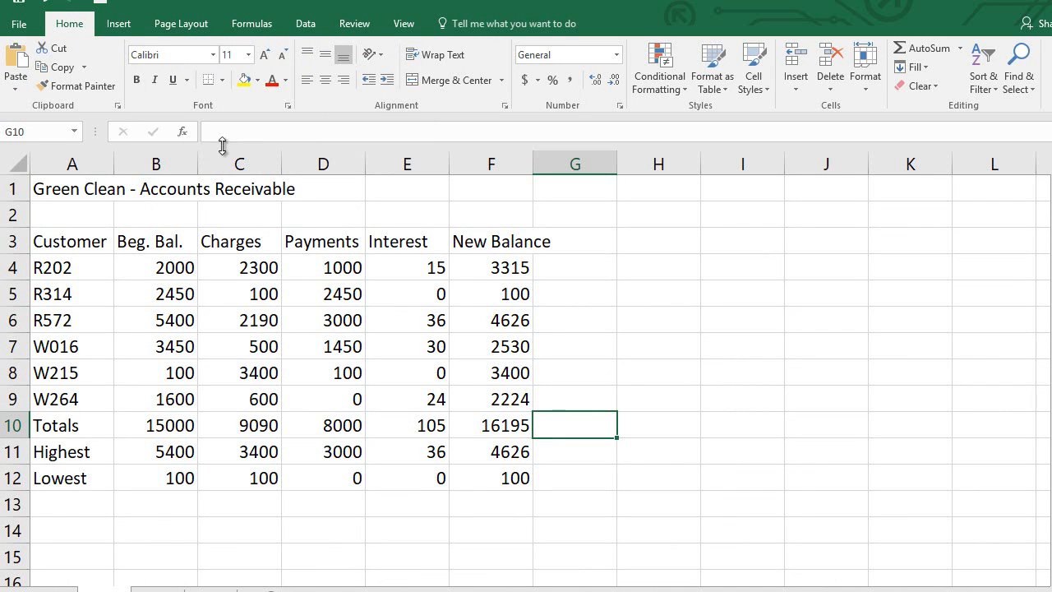
# Step: Close the Accounts Receivable workbook and open the recent file as-Jan Price Change.xlsx
pyautogui.click(22, 25)
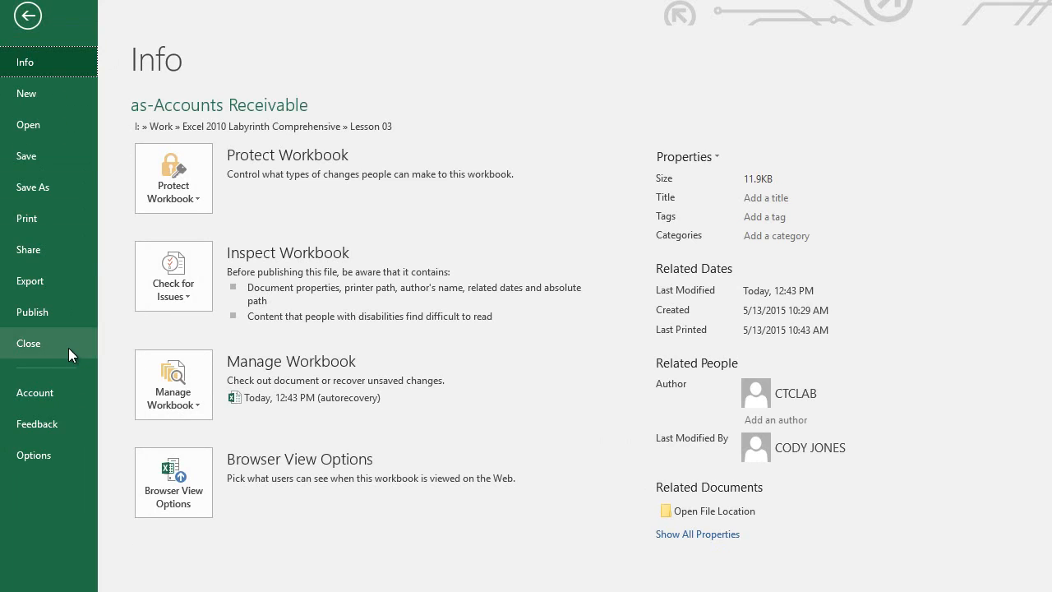
pyautogui.press('Escape')
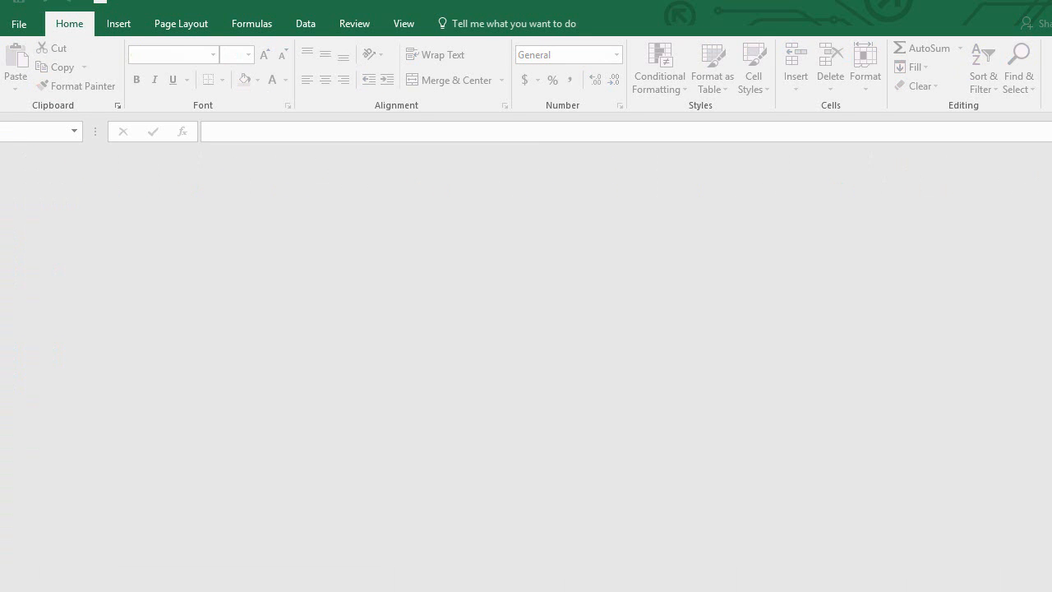
pyautogui.click(32, 31)
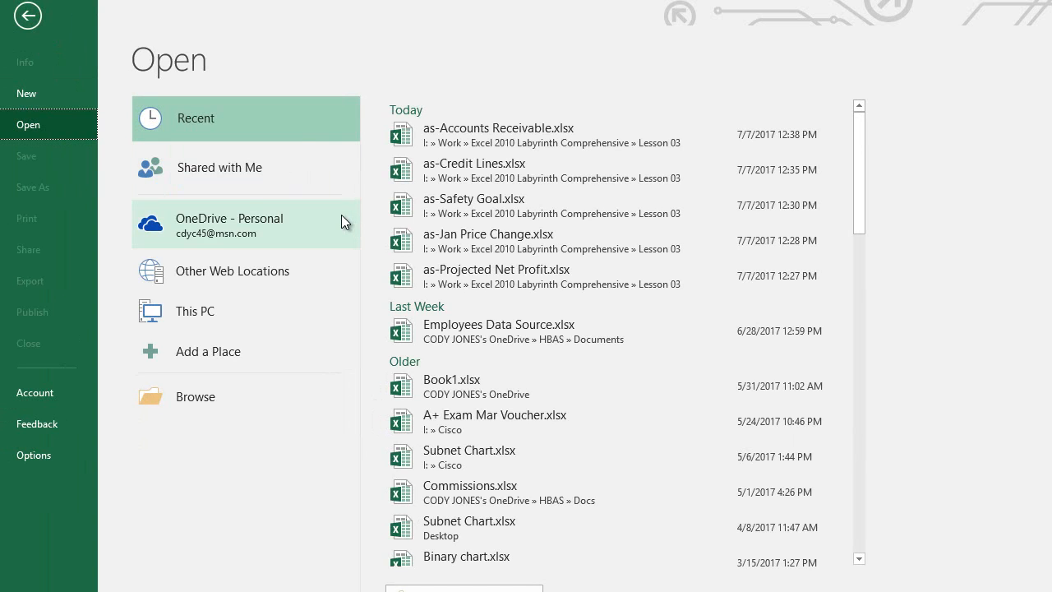
pyautogui.click(493, 235)
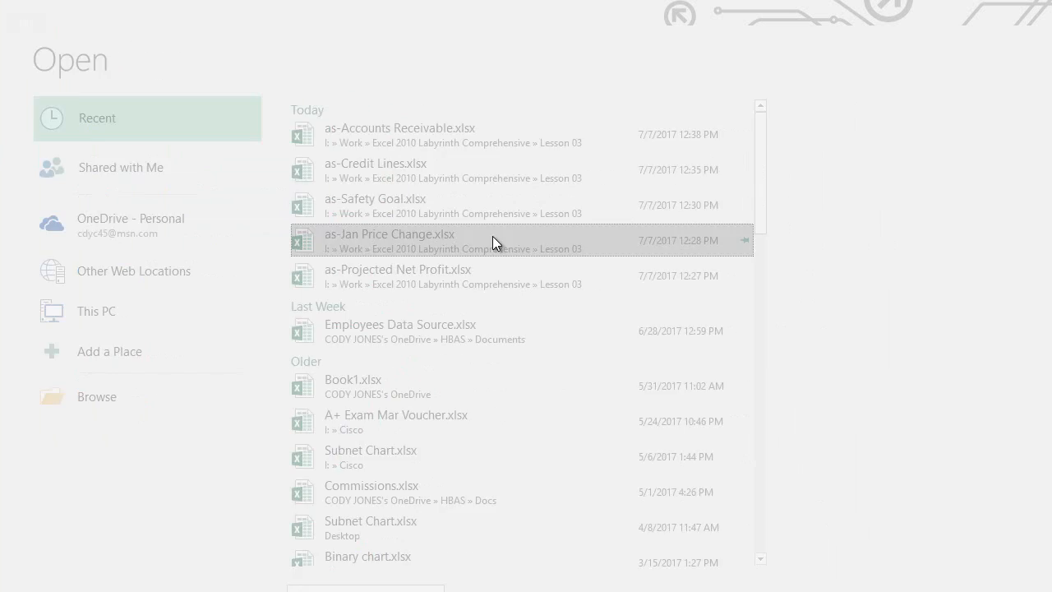
# Step: Clear the discounted prices from C6:C13 and select cell C6
pyautogui.moveTo(258, 347); pyautogui.dragTo(247, 260)
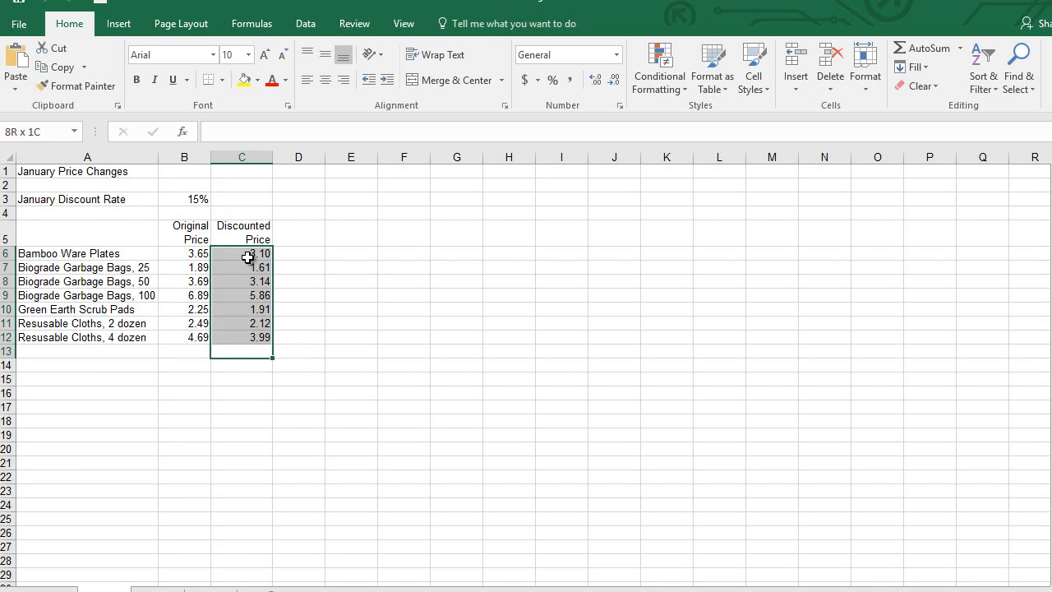
pyautogui.press('Delete')
pyautogui.click(247, 258)
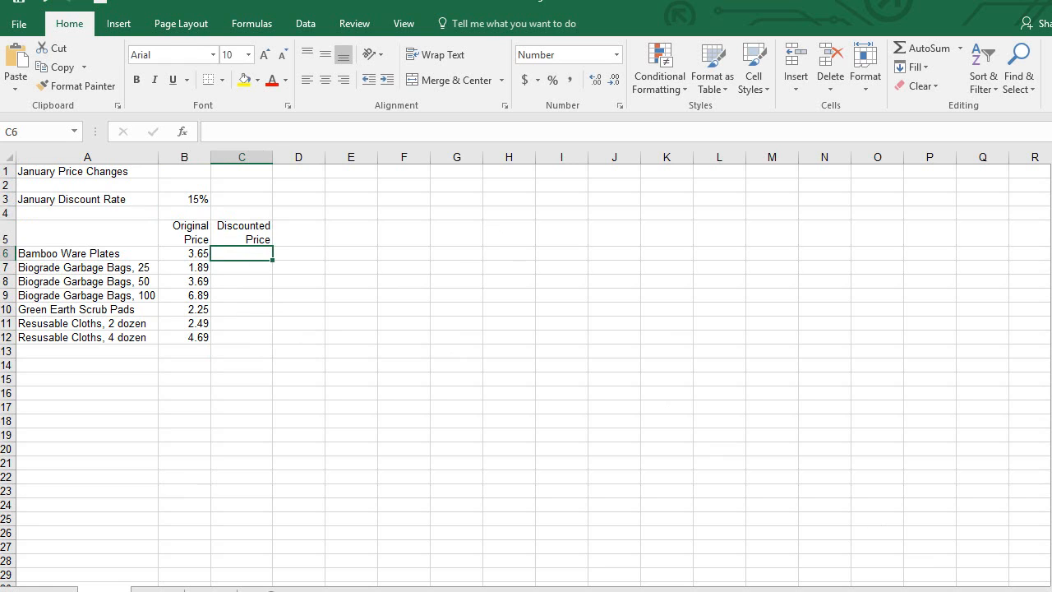
# Step: Enter the Discounted Price formula =B6*(1-$B$3) in cell C6 and fill it down through C12
pyautogui.scroll(6, 526, 368)
pyautogui.scroll(1, 489, 441)
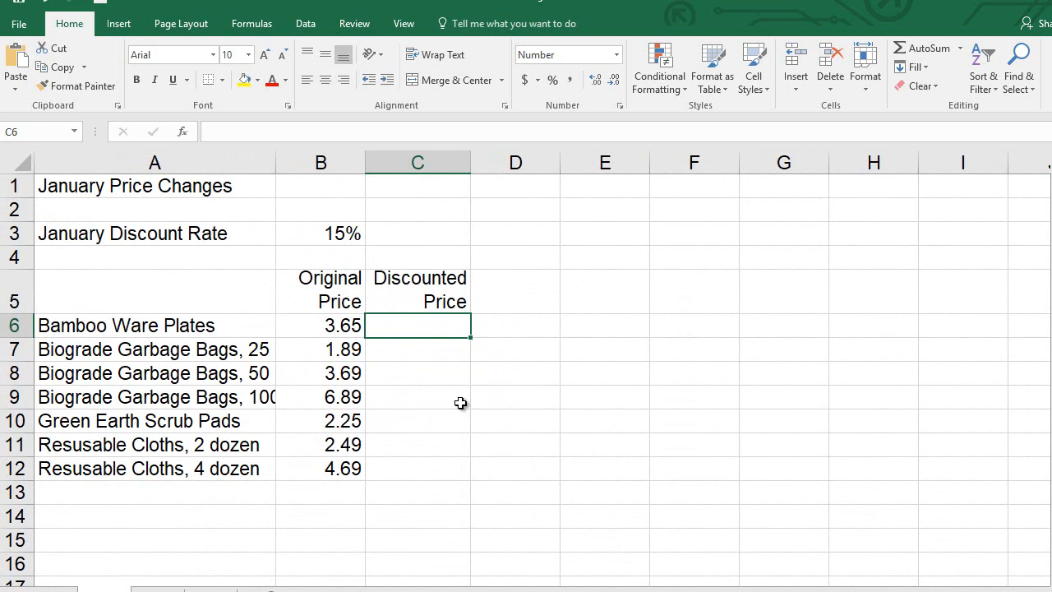
pyautogui.write('=')
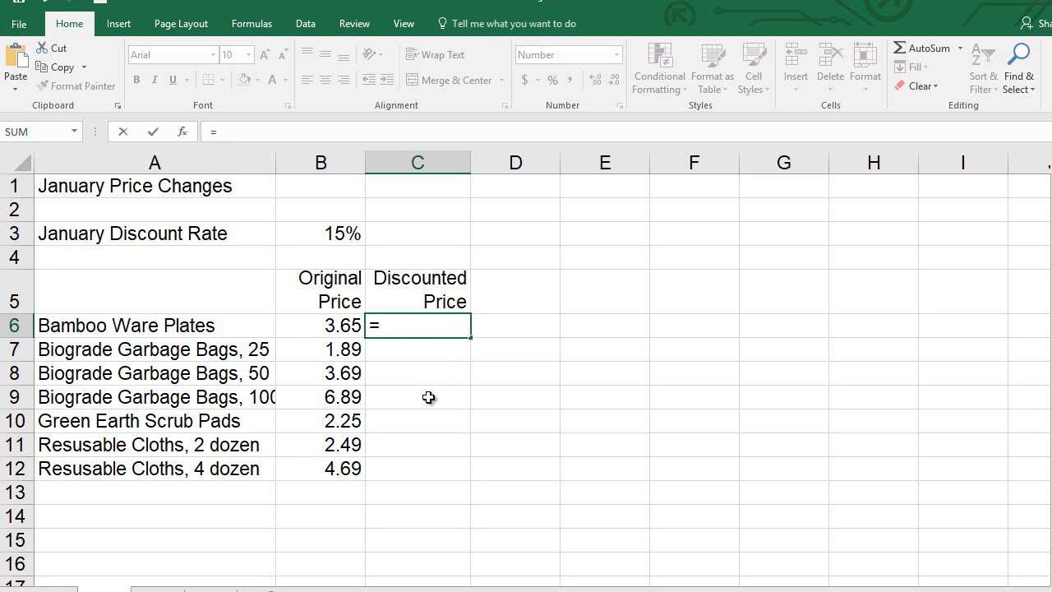
pyautogui.click(349, 334)
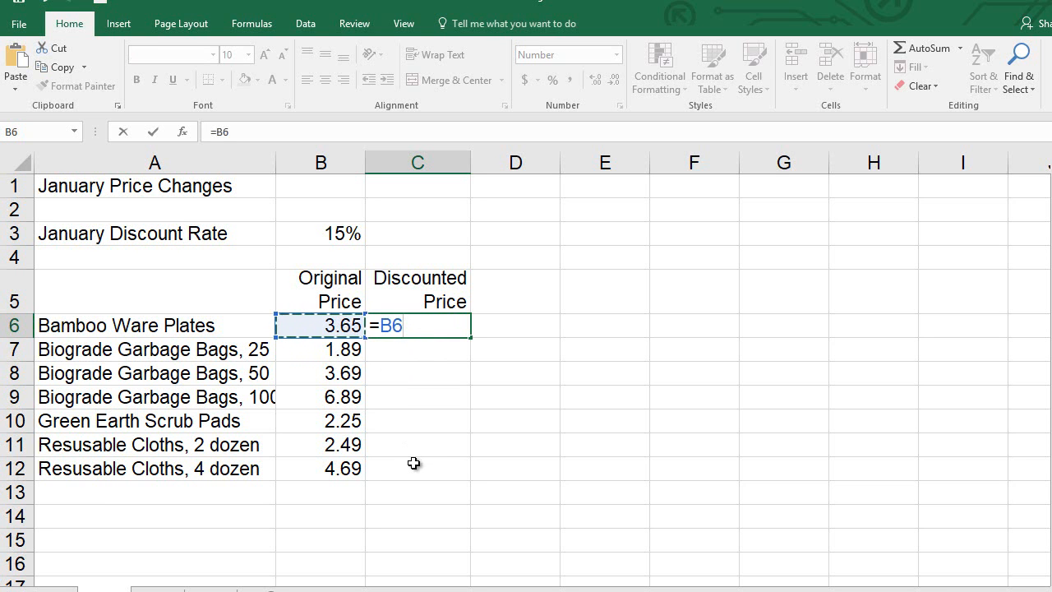
pyautogui.write('*(1-')
pyautogui.click(340, 234)
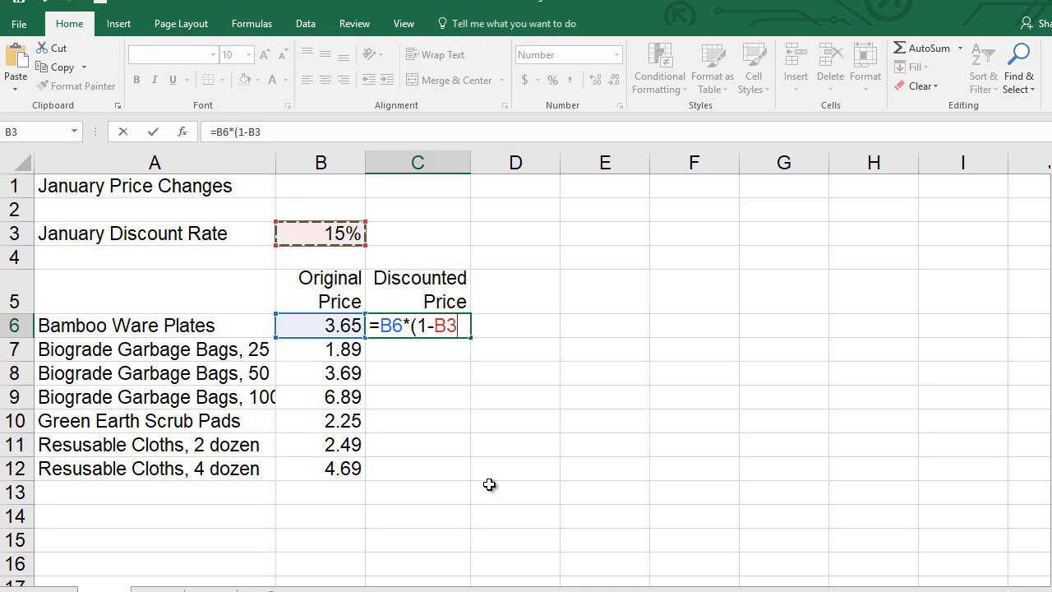
pyautogui.press('F4')
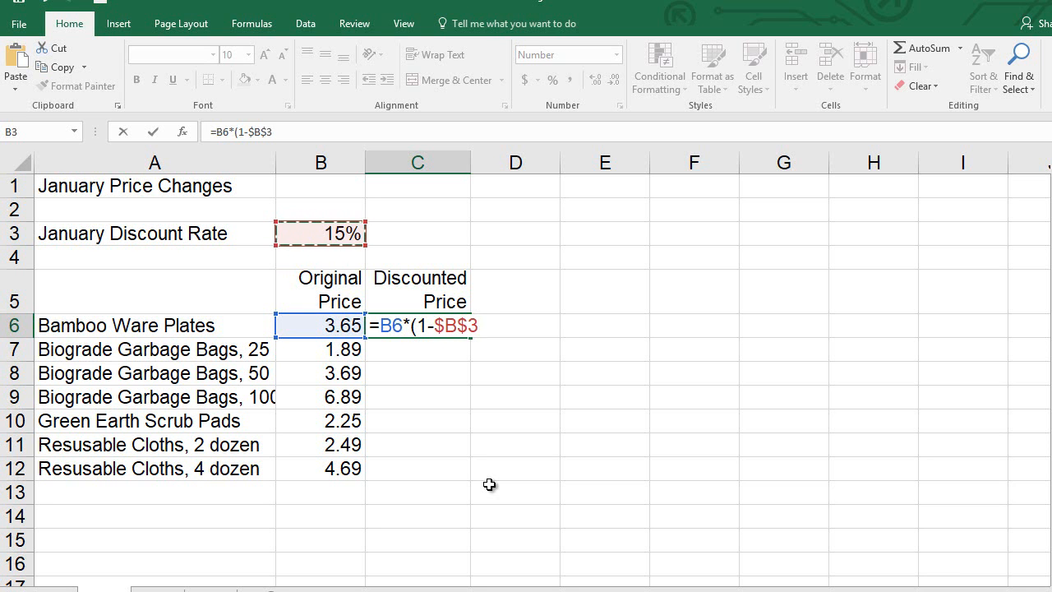
pyautogui.write(')')
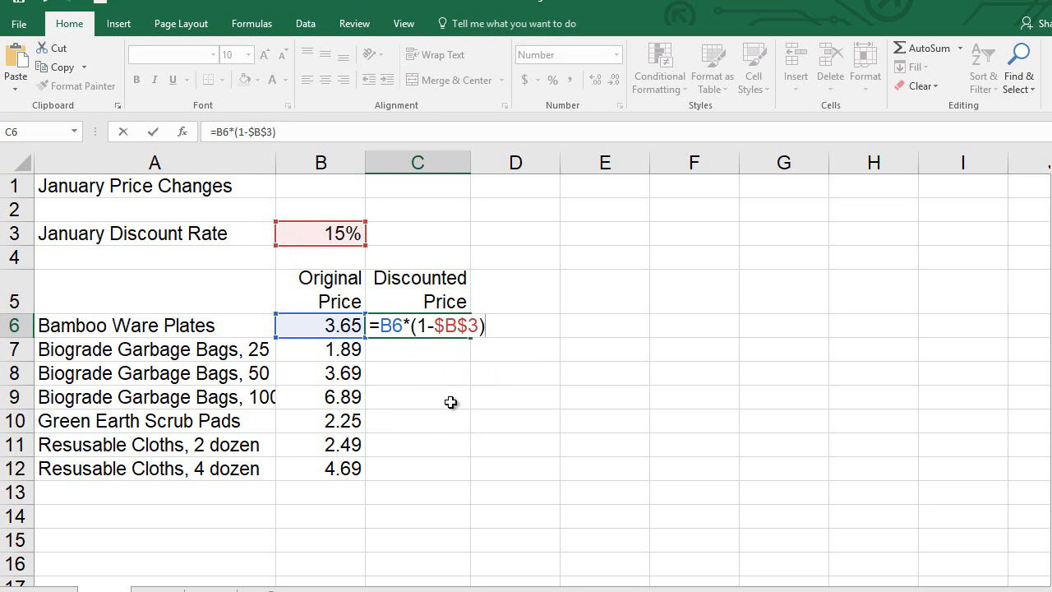
pyautogui.press('Return')
pyautogui.click(448, 328)
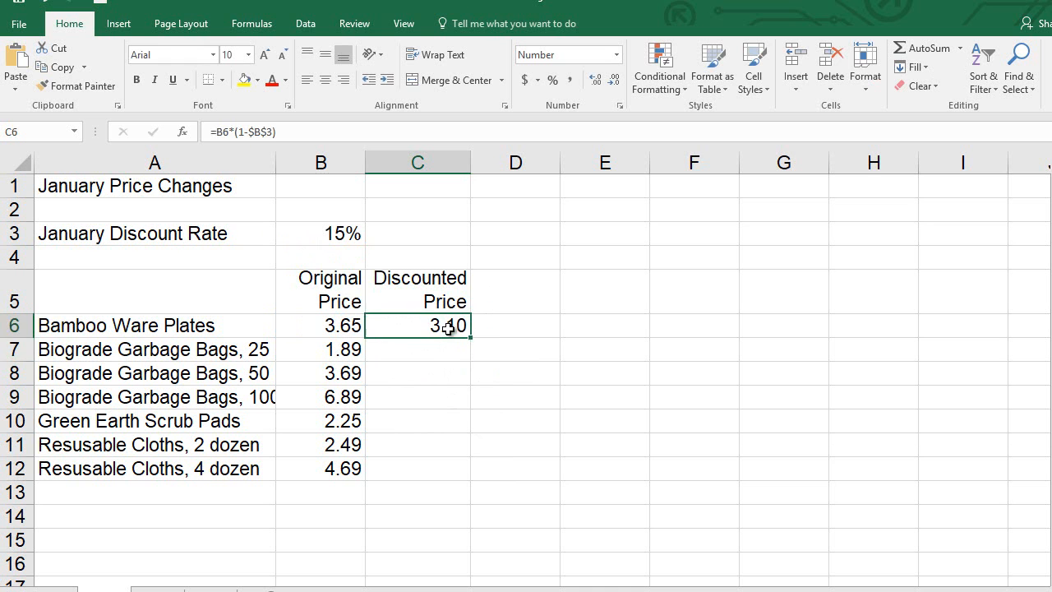
pyautogui.moveTo(472, 336); pyautogui.dragTo(471, 480)
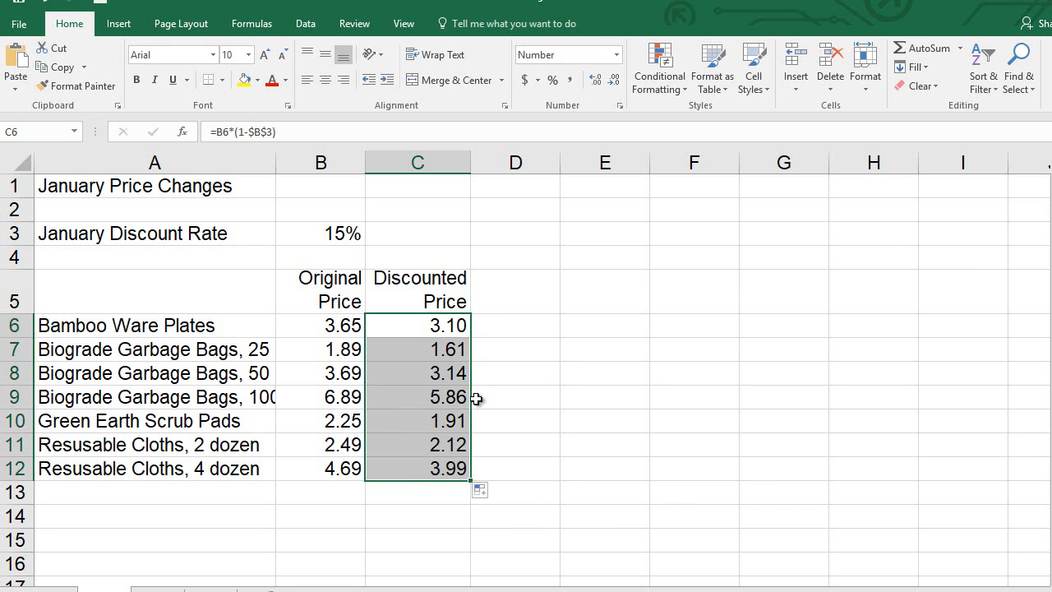
# Step: Try a January Discount Rate of 10% in cell B3 and undo the change
pyautogui.click(325, 229)
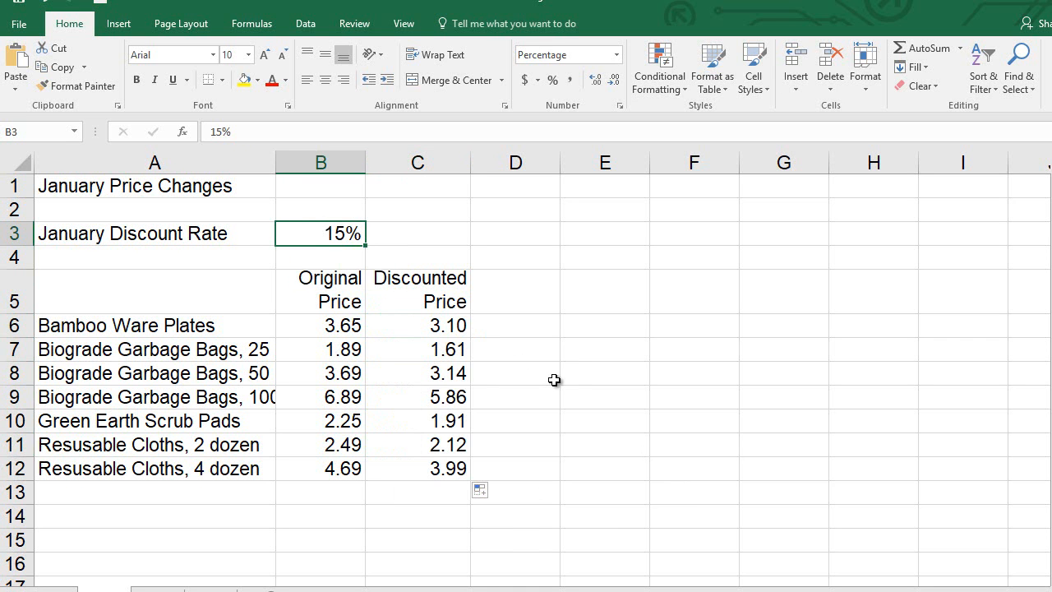
pyautogui.write('10')
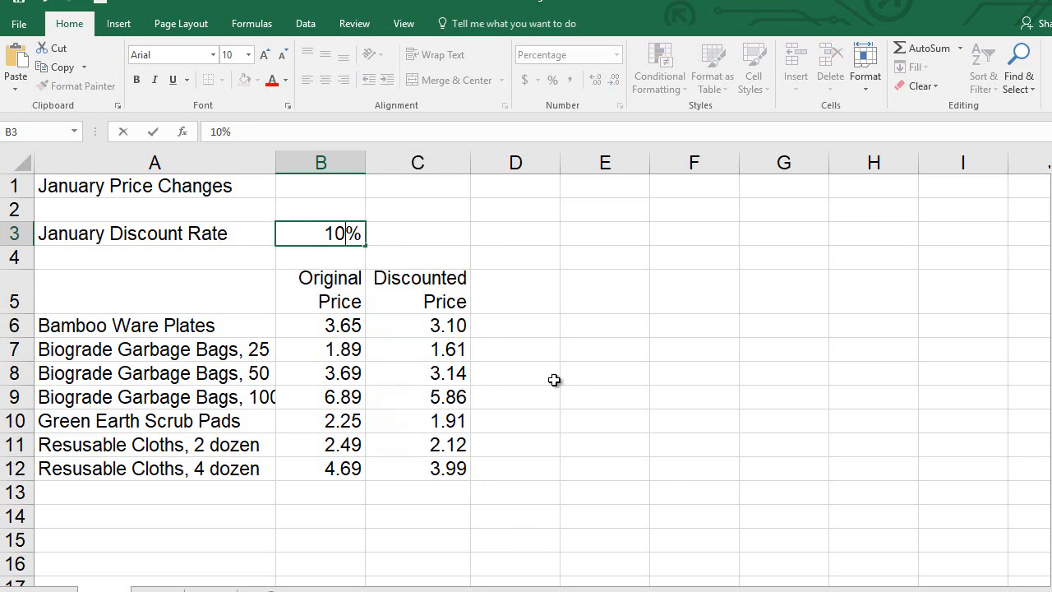
pyautogui.press('Return')
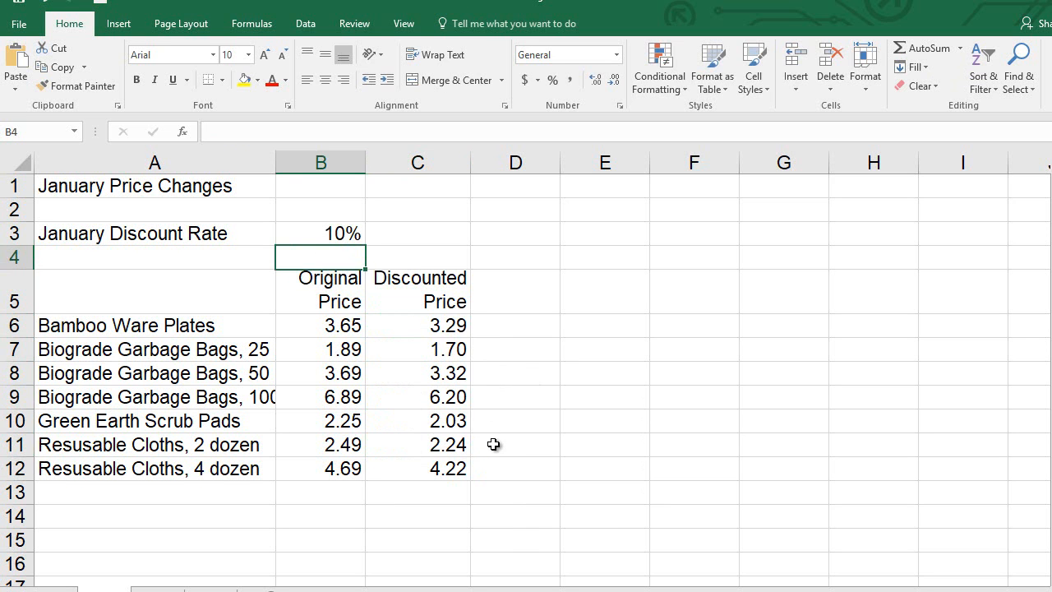
pyautogui.hotkey('ctrl', 'z')
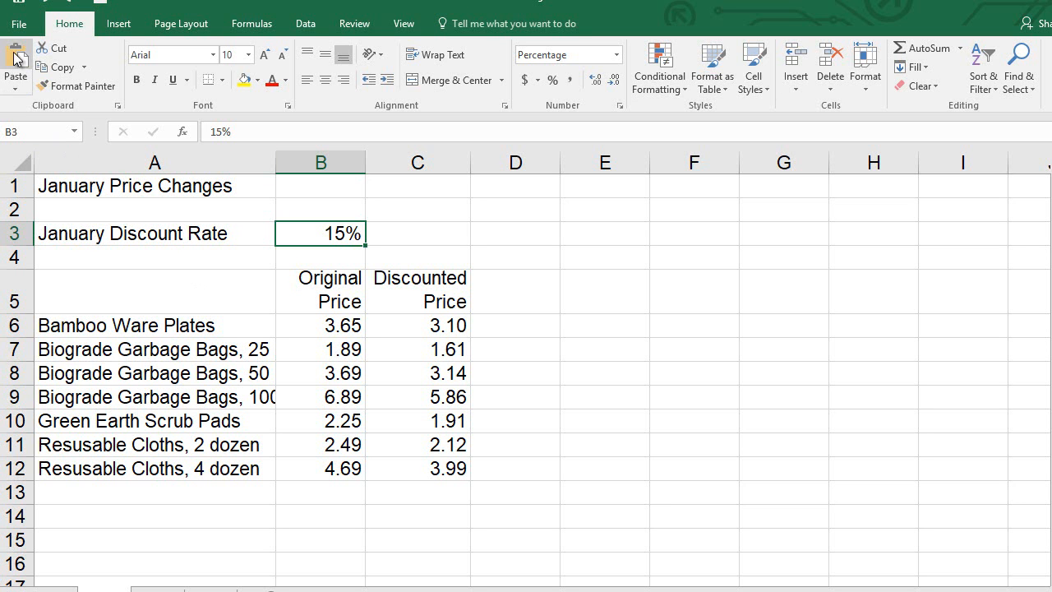
# Step: Close the January Price Changes workbook and open the recent file as-Projected Net Profit.xlsx
pyautogui.click(18, 23)
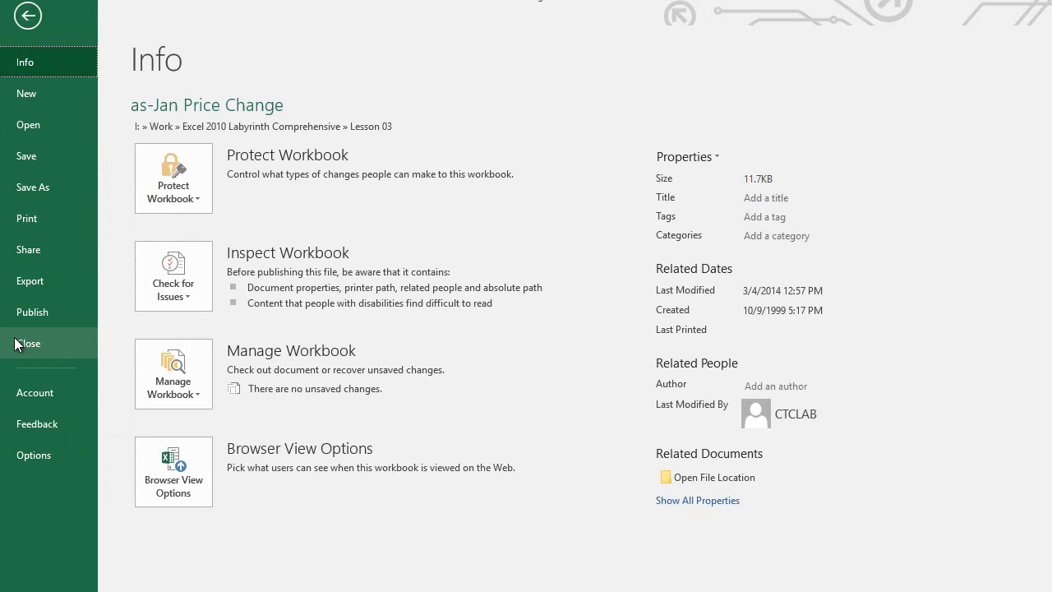
pyautogui.press('Escape')
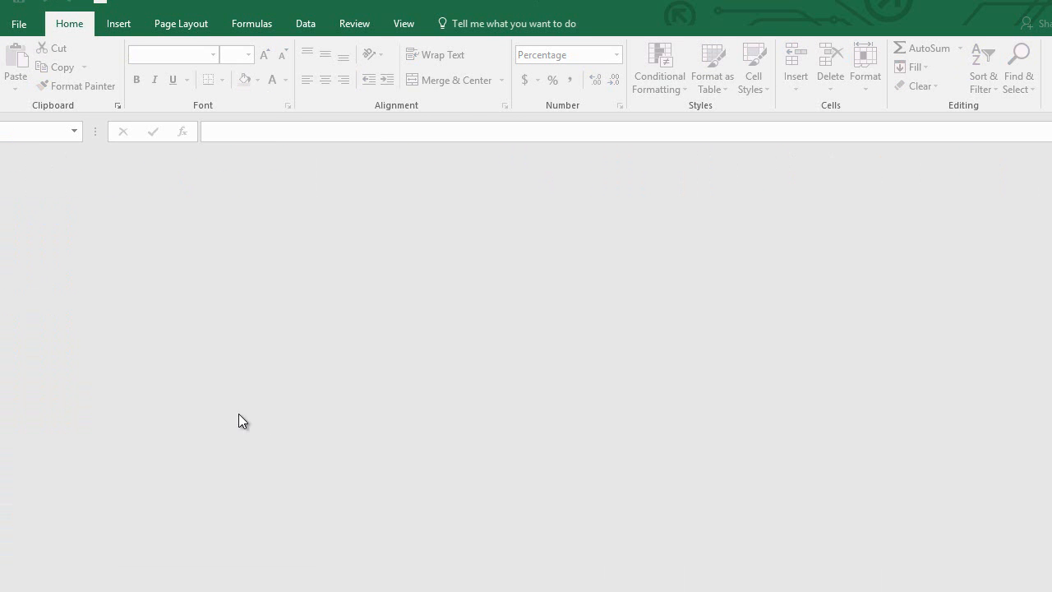
pyautogui.click(25, 26)
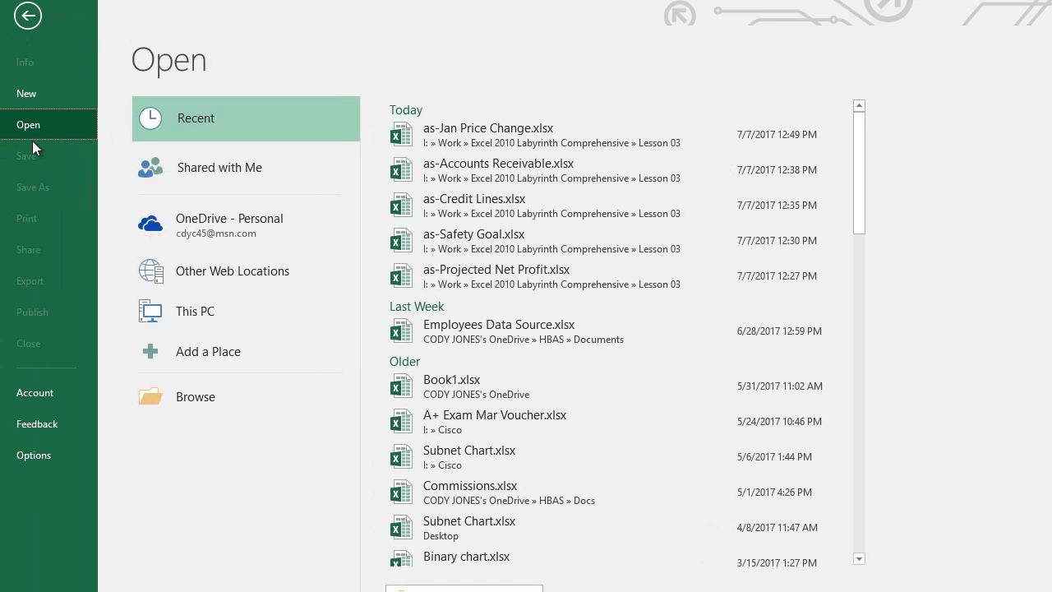
pyautogui.click(200, 411)
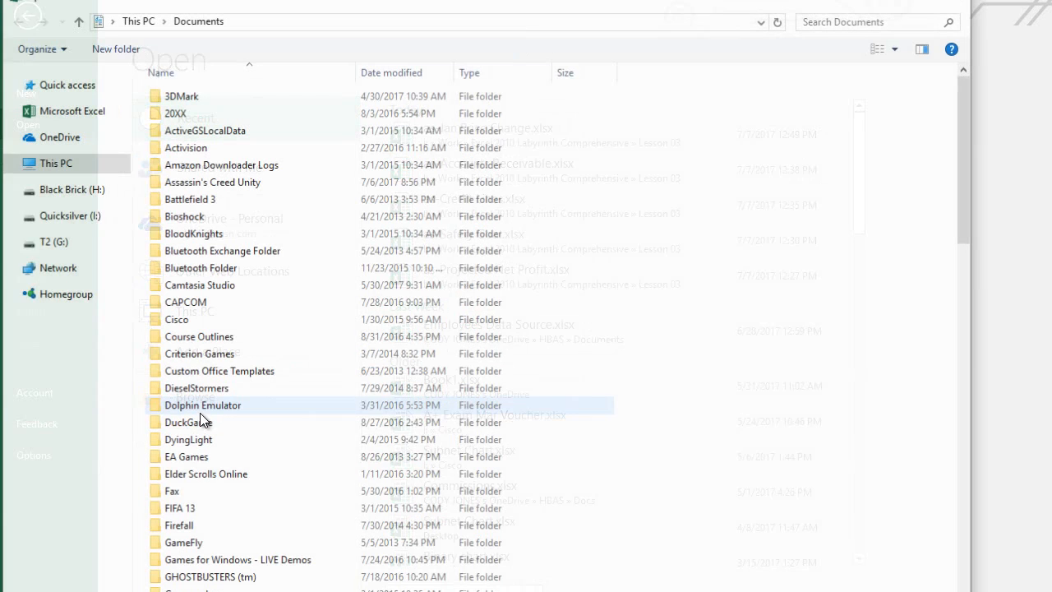
pyautogui.click(968, 3)
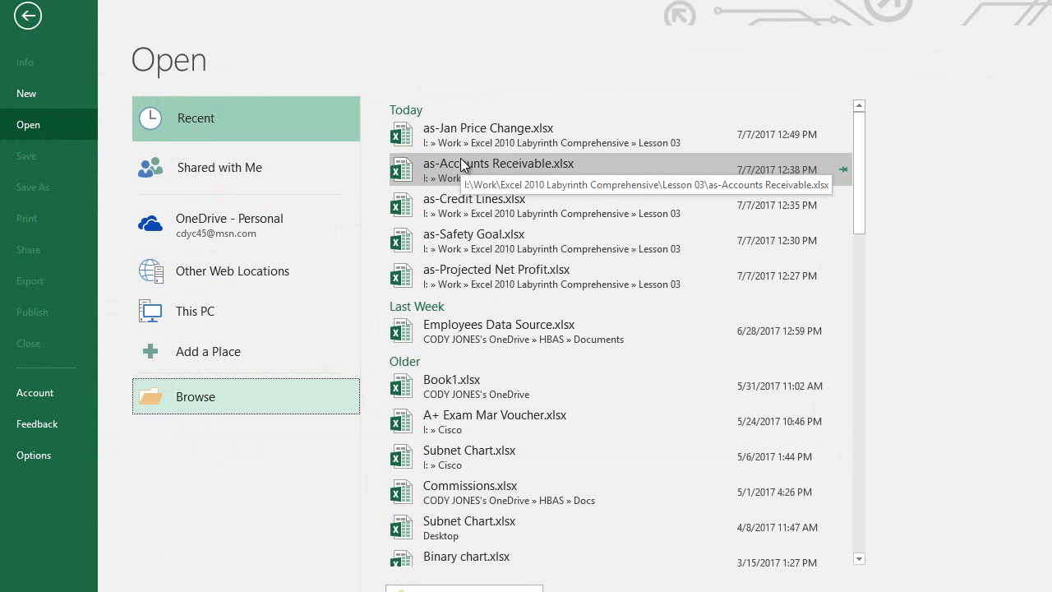
pyautogui.click(500, 268)
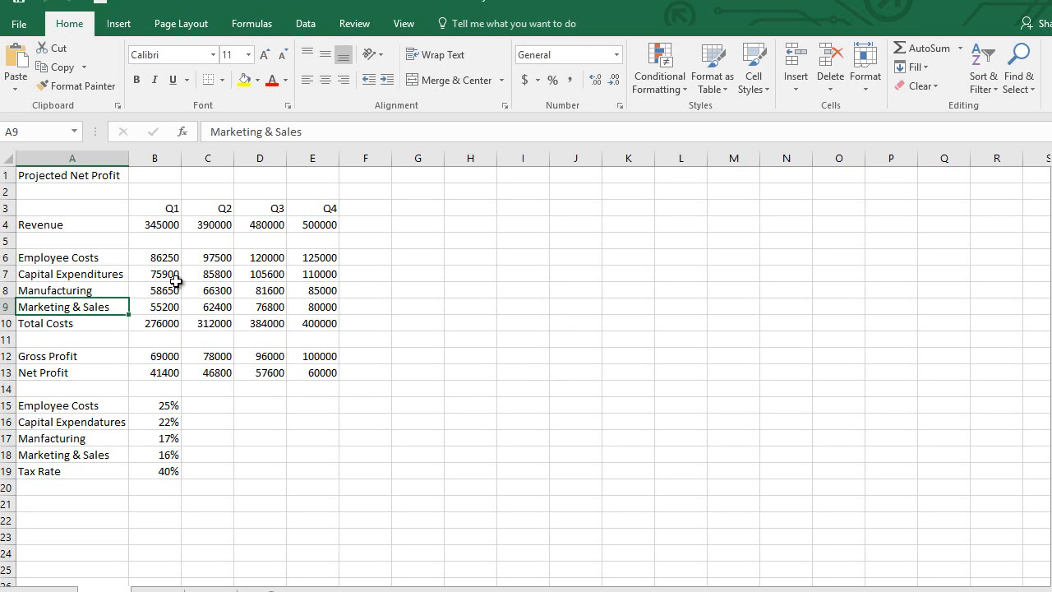
# Step: Clear the cost and profit figures in B6:E13 and select cell B6
pyautogui.moveTo(168, 255); pyautogui.dragTo(338, 381)
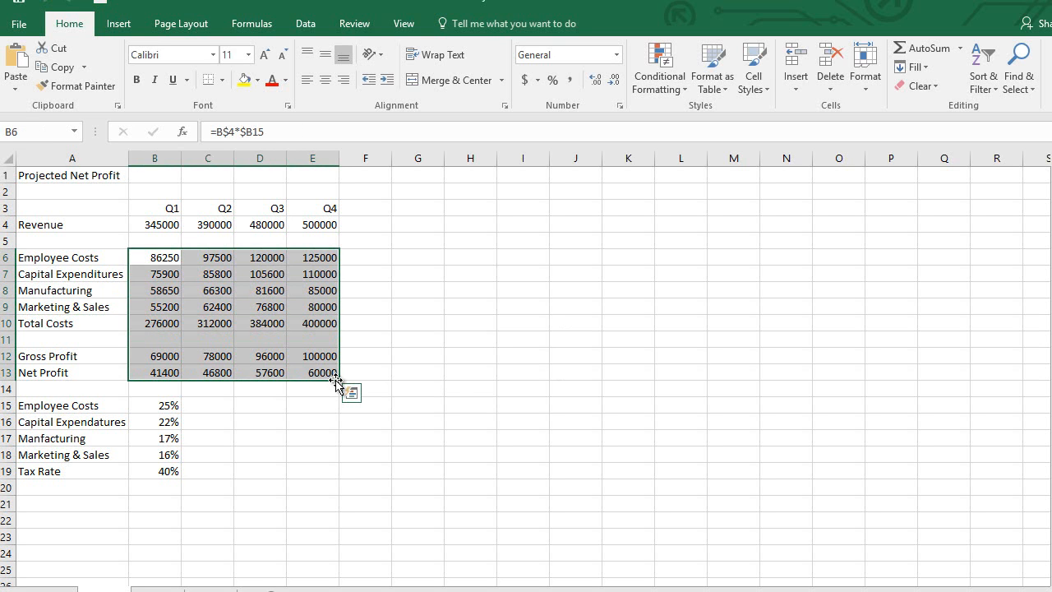
pyautogui.press('Delete')
pyautogui.click(153, 256)
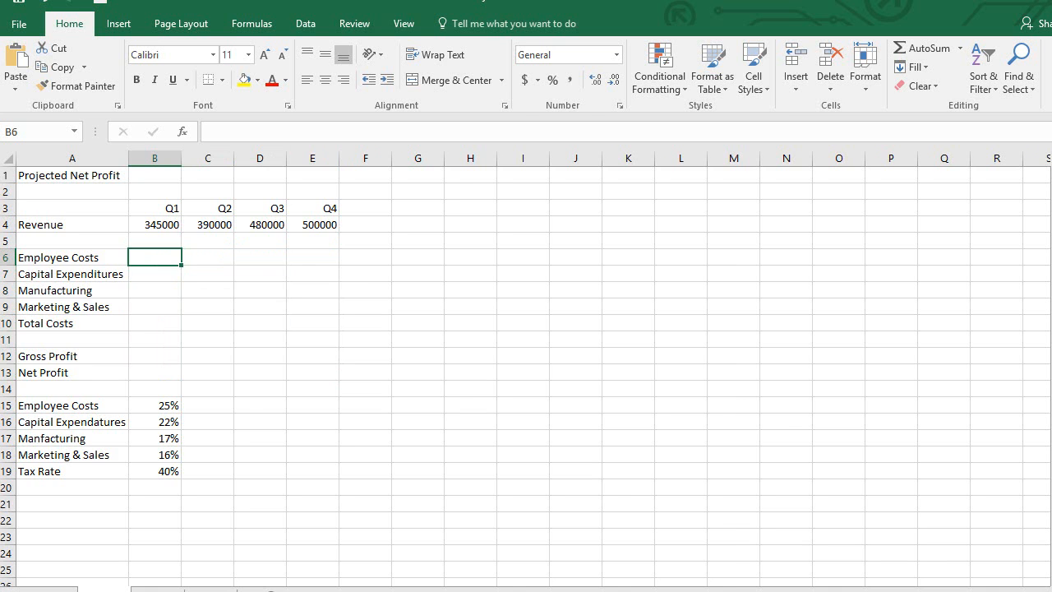
# Step: Start the Q1 Employee Costs formula in B6 as revenue times the employee cost rate, =B4*B15
pyautogui.scroll(4, 526, 368)
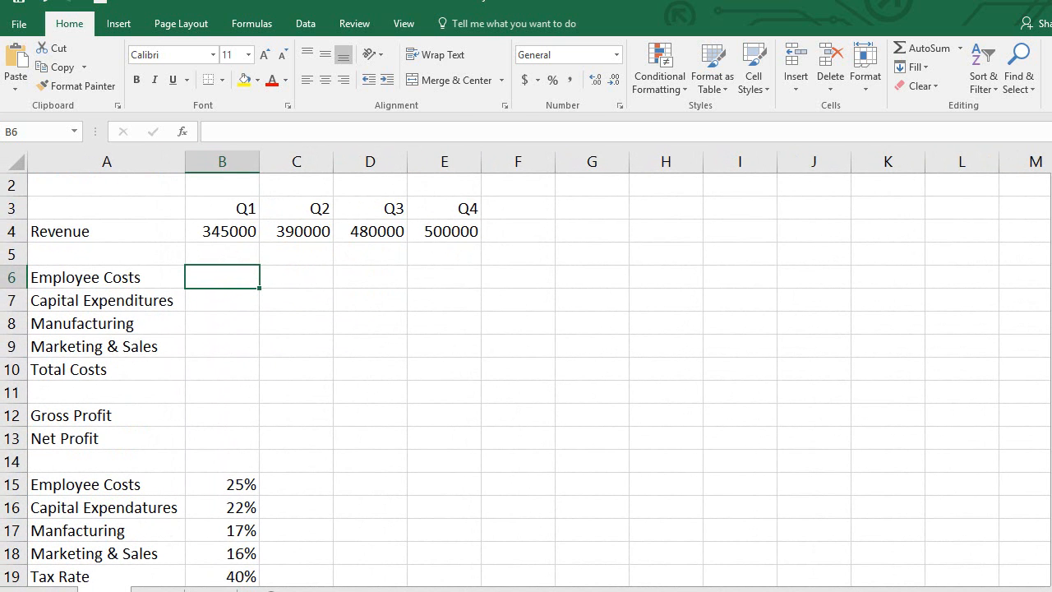
pyautogui.scroll(-1, 526, 380)
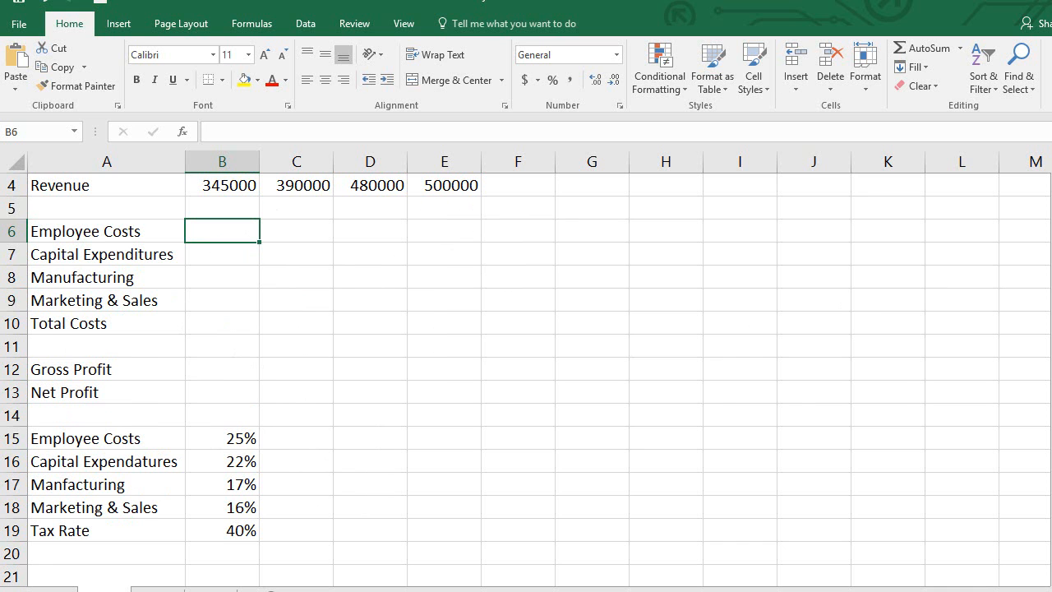
pyautogui.scroll(1, 434, 265)
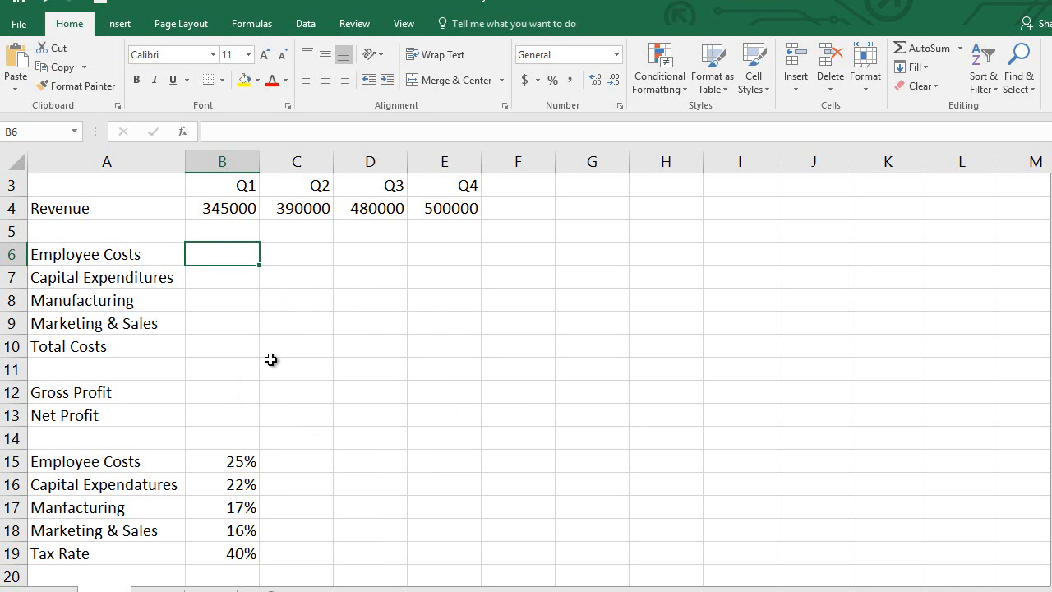
pyautogui.write('=')
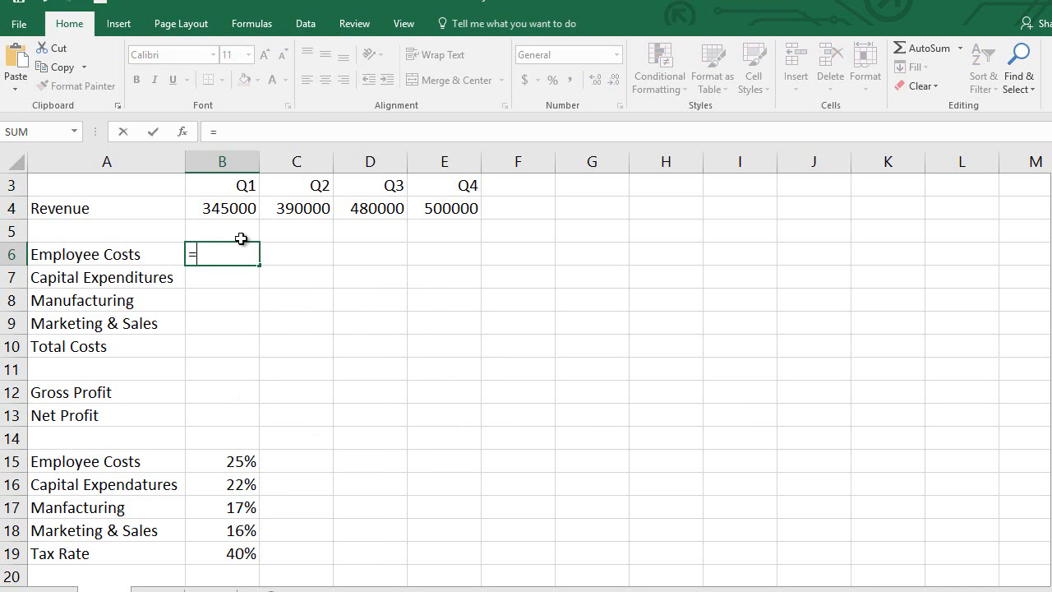
pyautogui.click(236, 207)
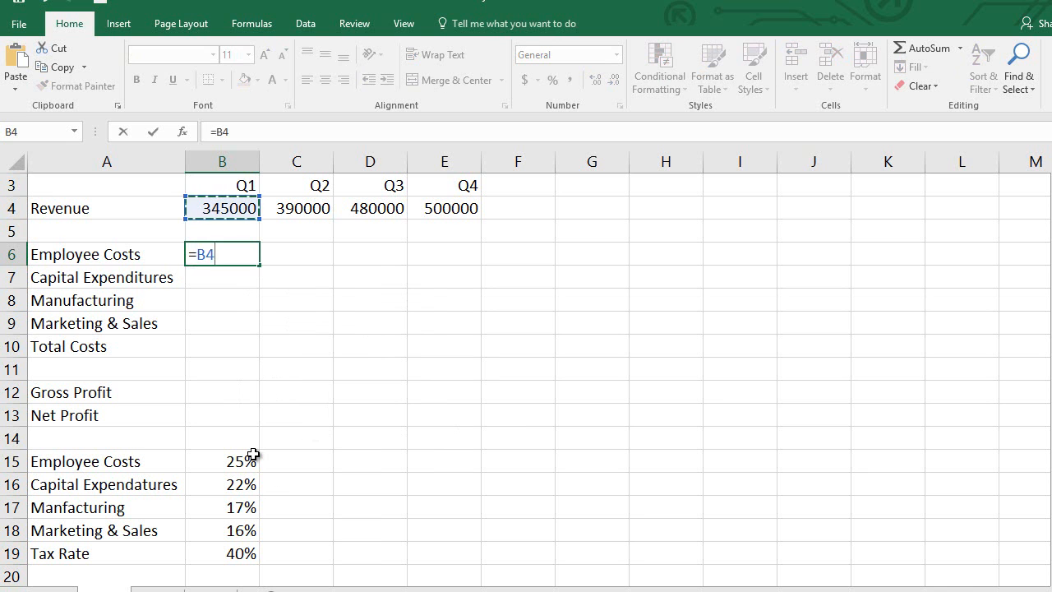
pyautogui.write('*')
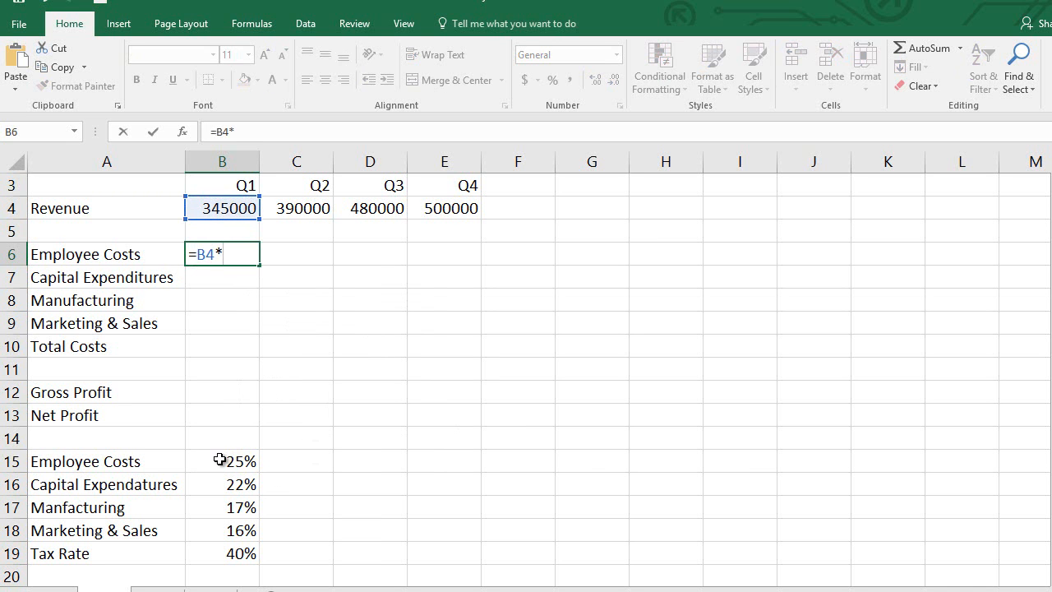
pyautogui.click(218, 460)
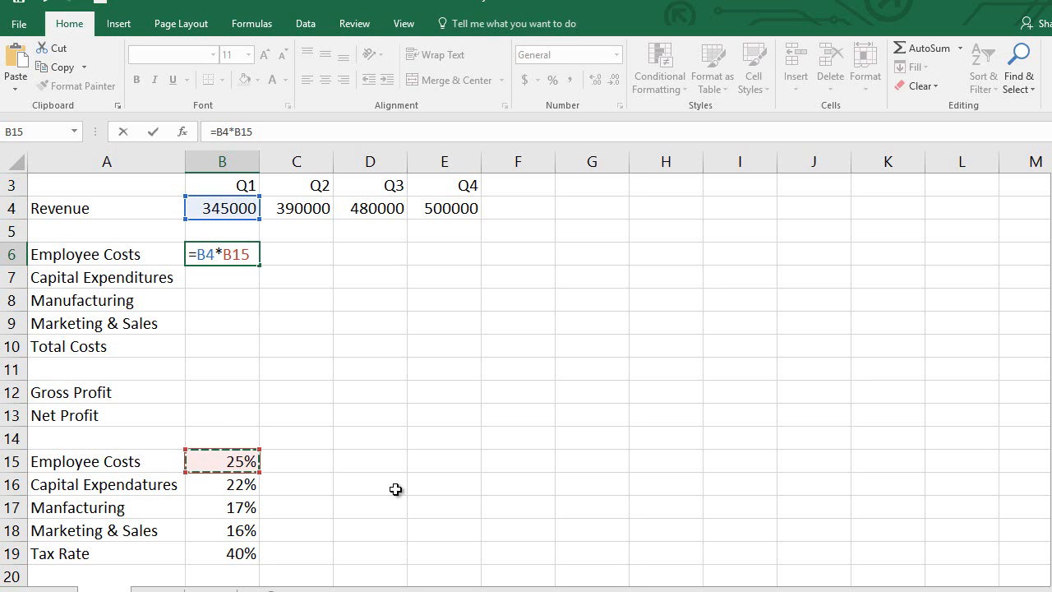
# Step: Convert the B6 formula to mixed references, =B$4*$B15, and enter it
pyautogui.press('Left')
pyautogui.press('Right')
pyautogui.click(217, 254)
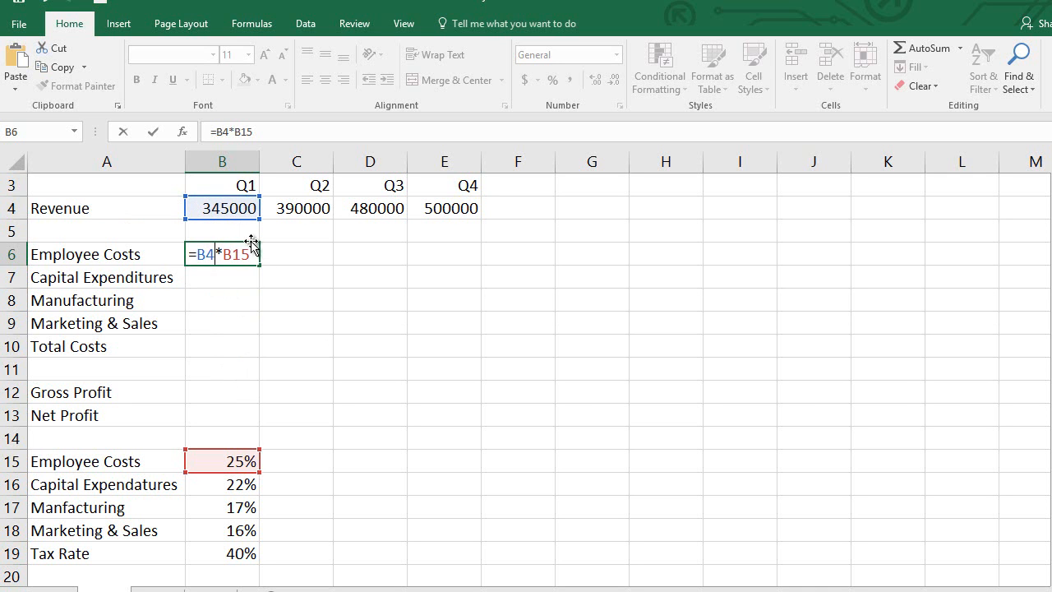
pyautogui.click(207, 255)
pyautogui.write('$')
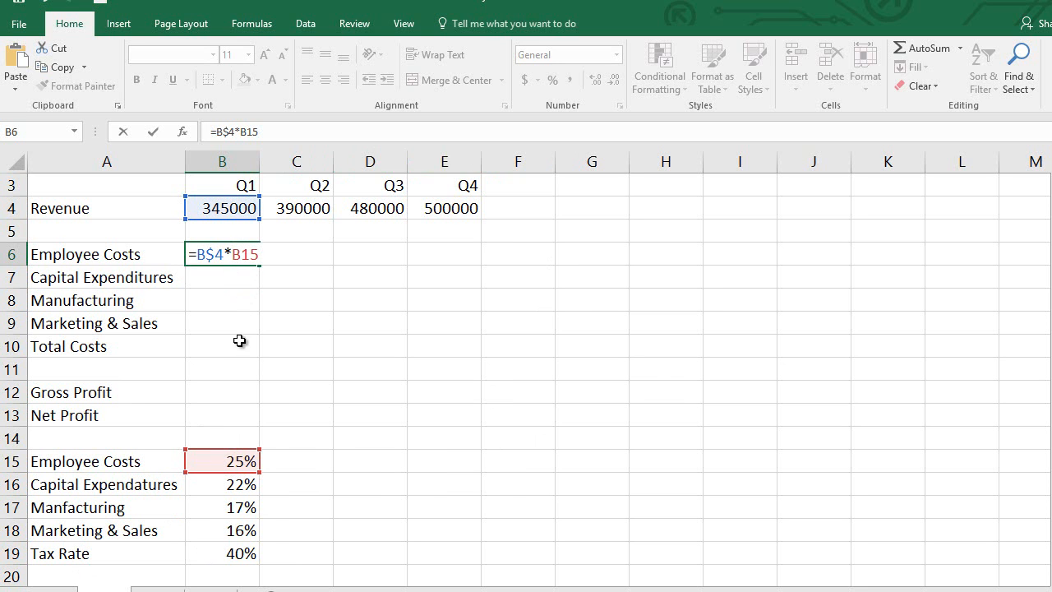
pyautogui.write('$')
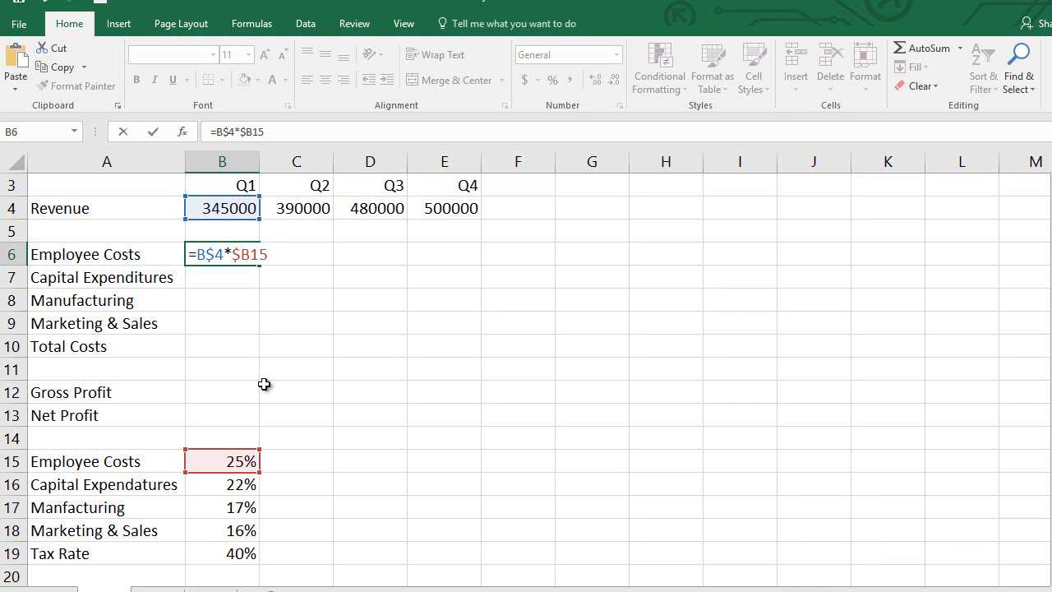
pyautogui.press('Right')
pyautogui.press('Right')
pyautogui.press('Right')
pyautogui.press('Return')
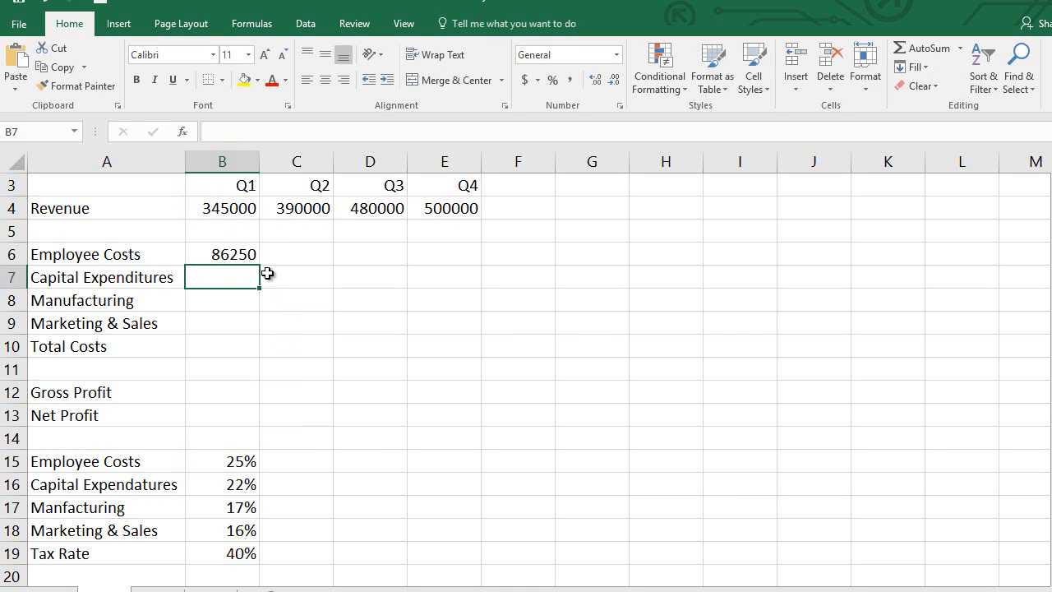
# Step: Fill the B6 formula across to E6 and down through row 9, and check the copied formula in C8
pyautogui.click(246, 257)
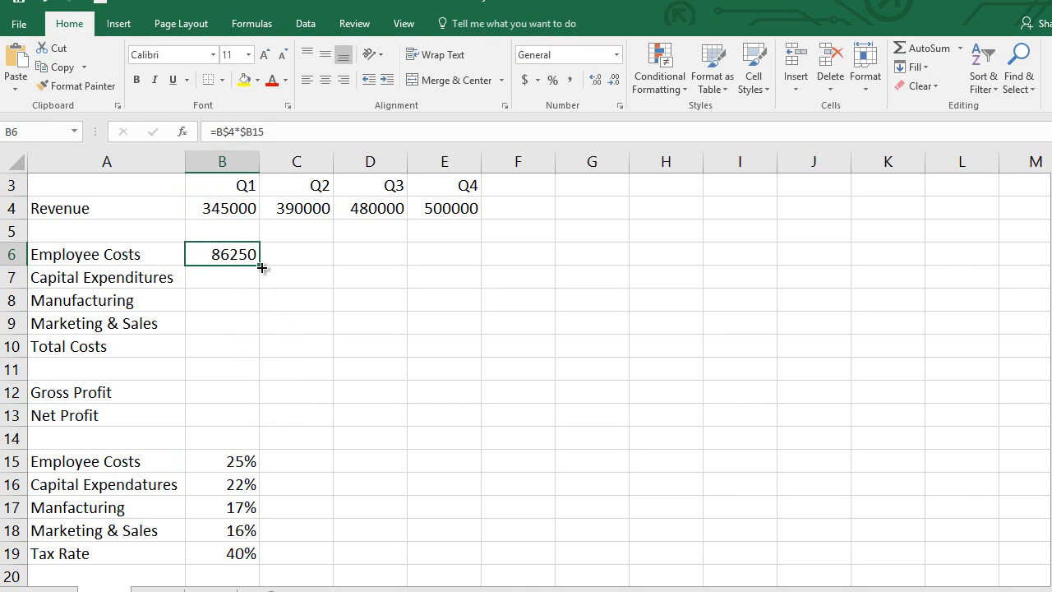
pyautogui.moveTo(260, 264); pyautogui.dragTo(481, 271)
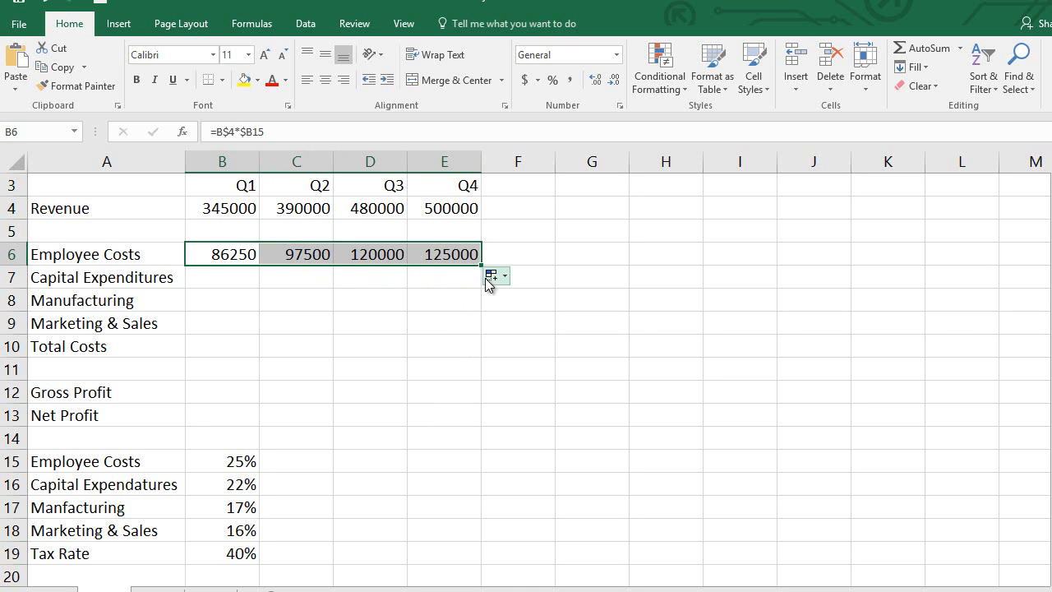
pyautogui.moveTo(482, 267); pyautogui.dragTo(475, 332)
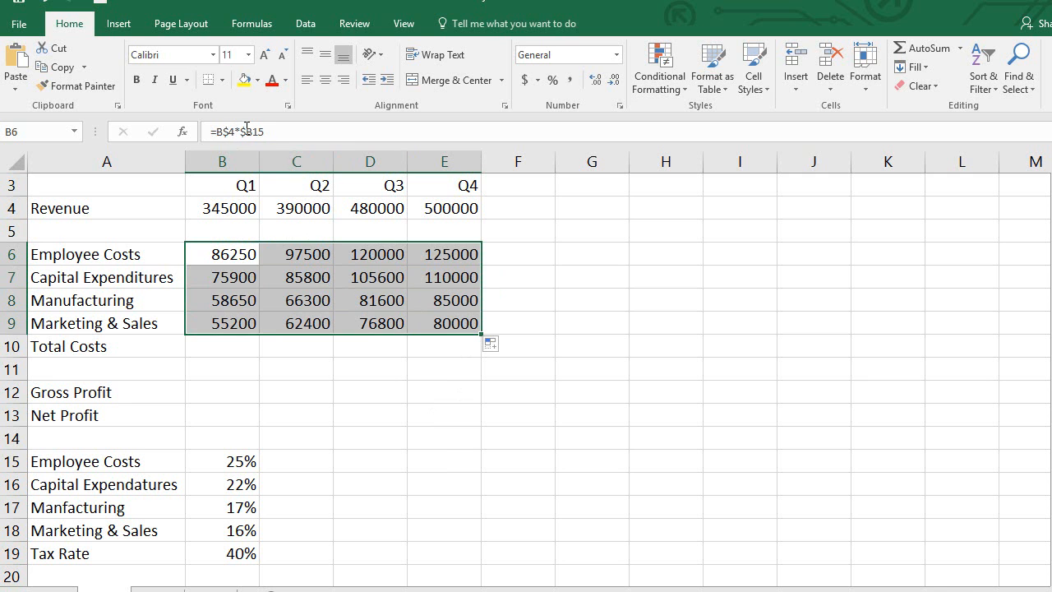
pyautogui.click(279, 298)
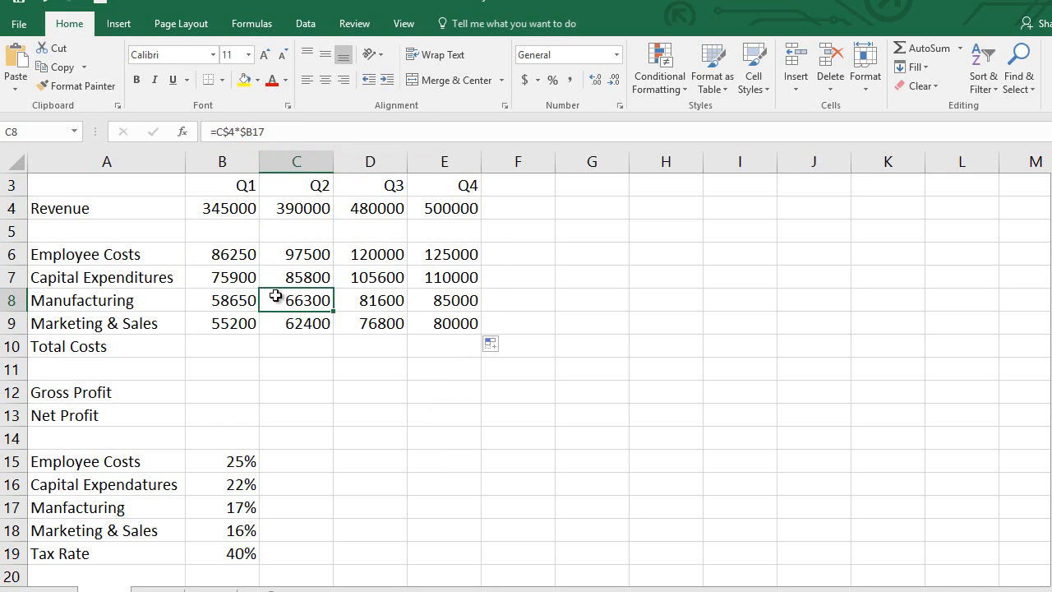
pyautogui.click(214, 392)
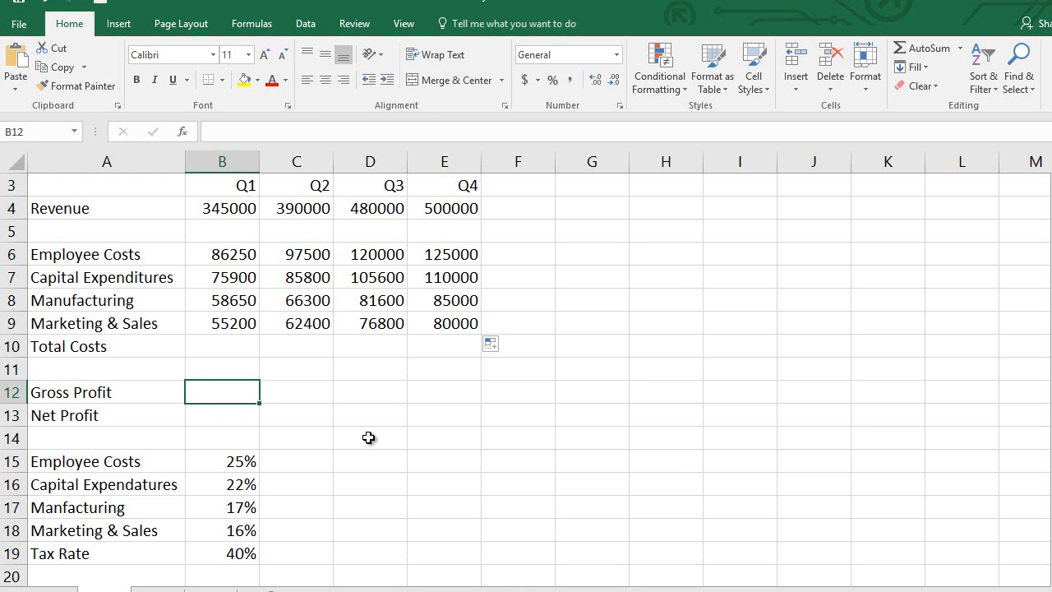
pyautogui.write('=')
pyautogui.click(248, 212)
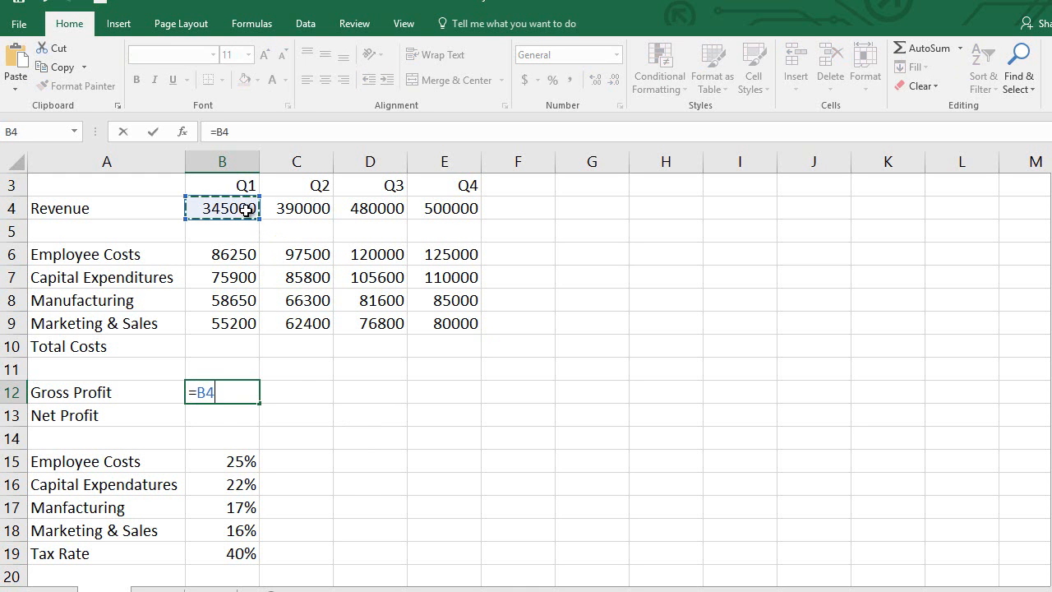
pyautogui.write('-')
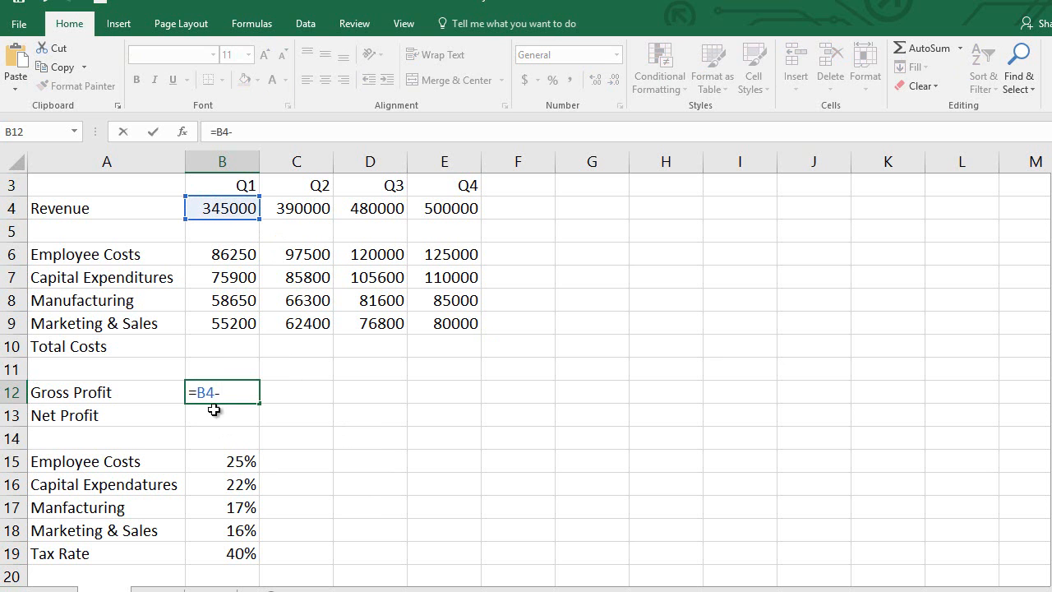
pyautogui.press('Escape')
# Step: Total the four cost rows for every quarter in B10:E10 with AutoSum
pyautogui.click(217, 347)
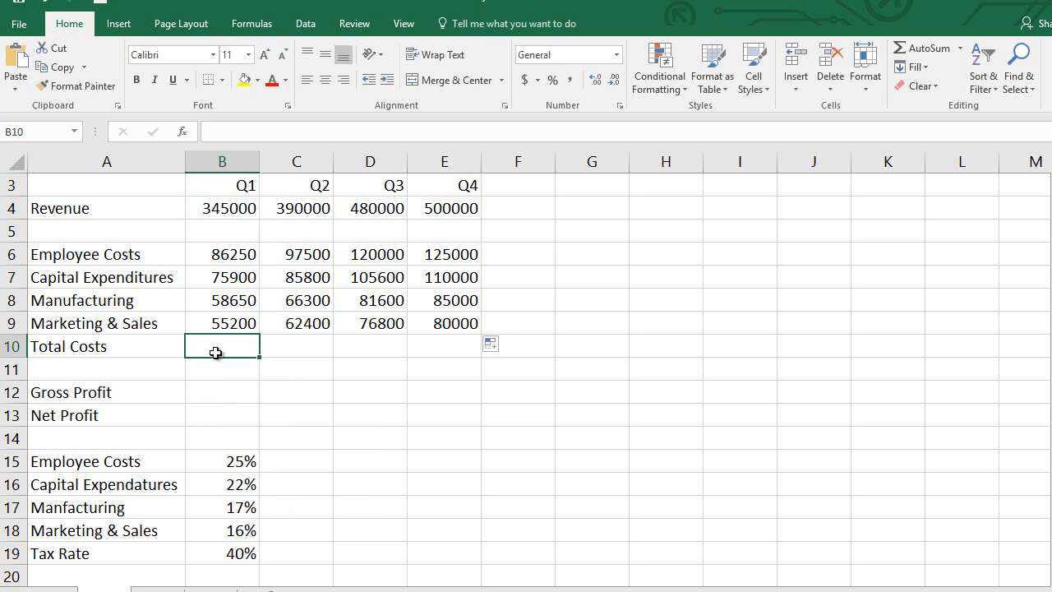
pyautogui.moveTo(206, 342); pyautogui.dragTo(443, 346)
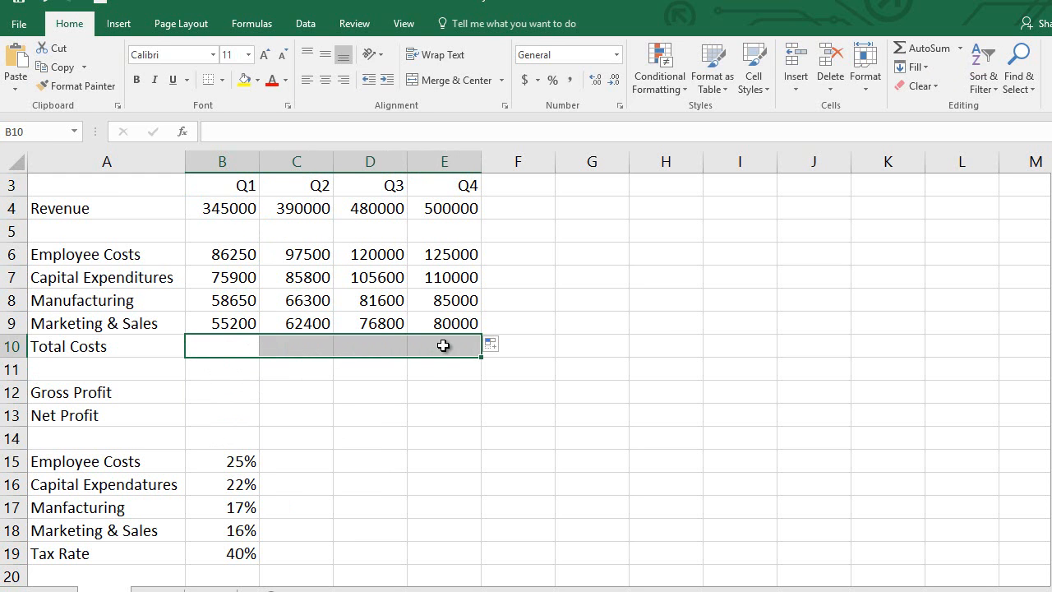
pyautogui.click(930, 49)
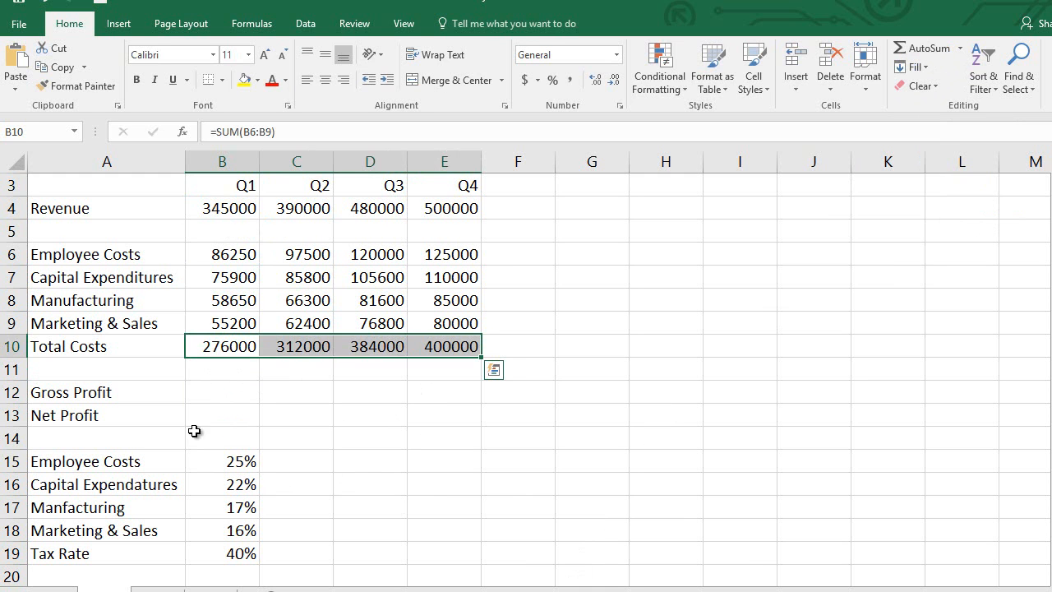
# Step: Calculate the Q1 Gross Profit in B12 as revenue minus total costs with =B4-B10
pyautogui.click(210, 393)
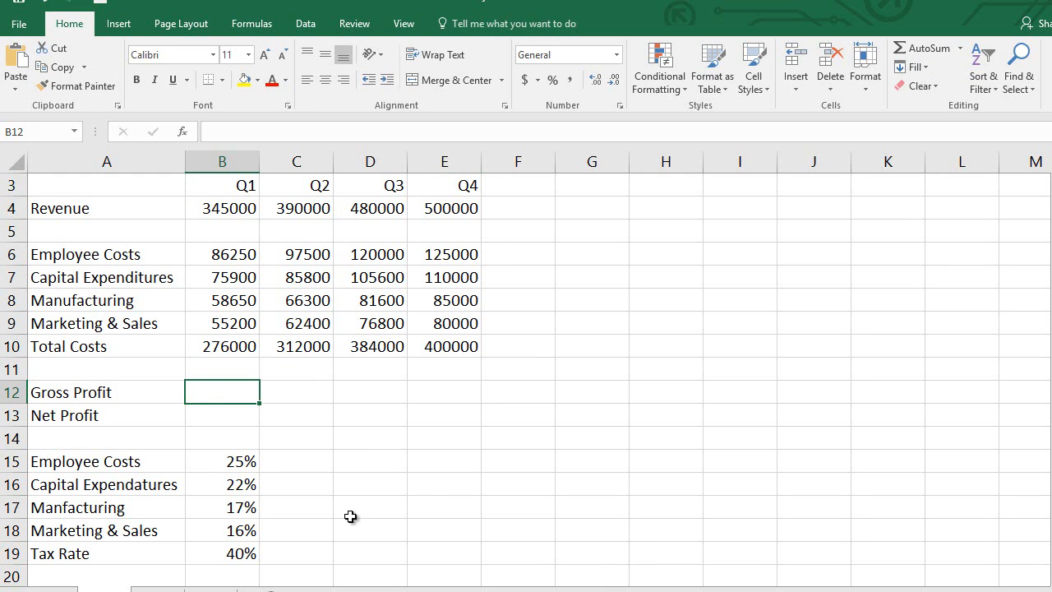
pyautogui.write('=')
pyautogui.click(239, 213)
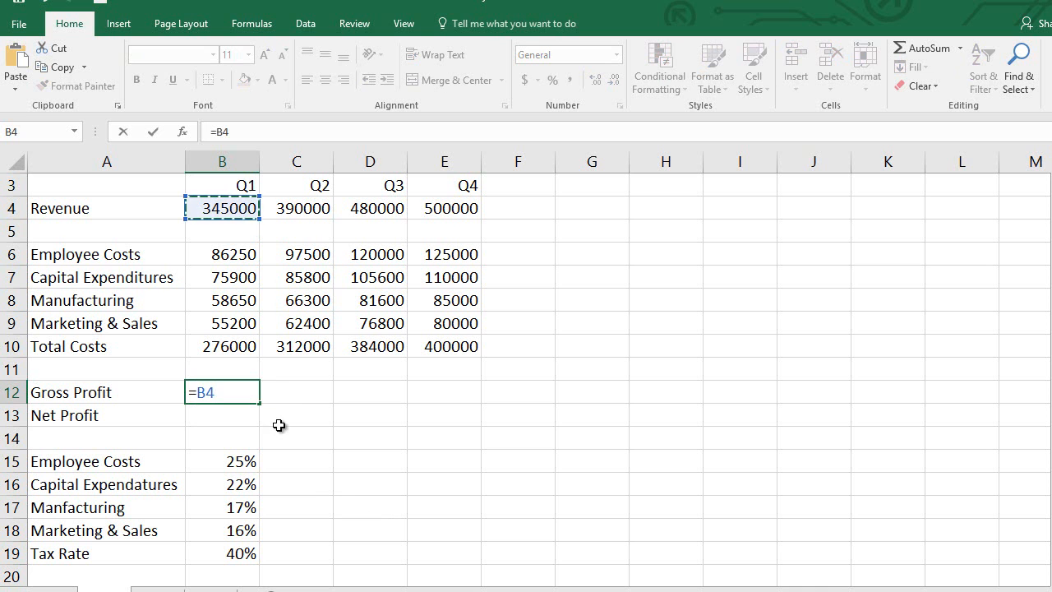
pyautogui.write('-')
pyautogui.click(227, 344)
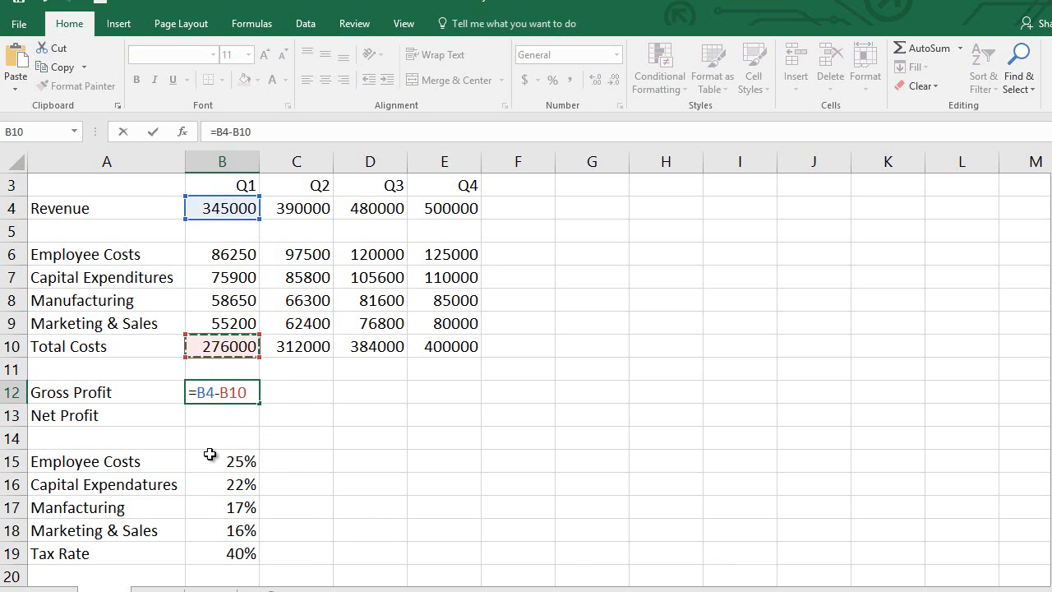
pyautogui.press('Return')
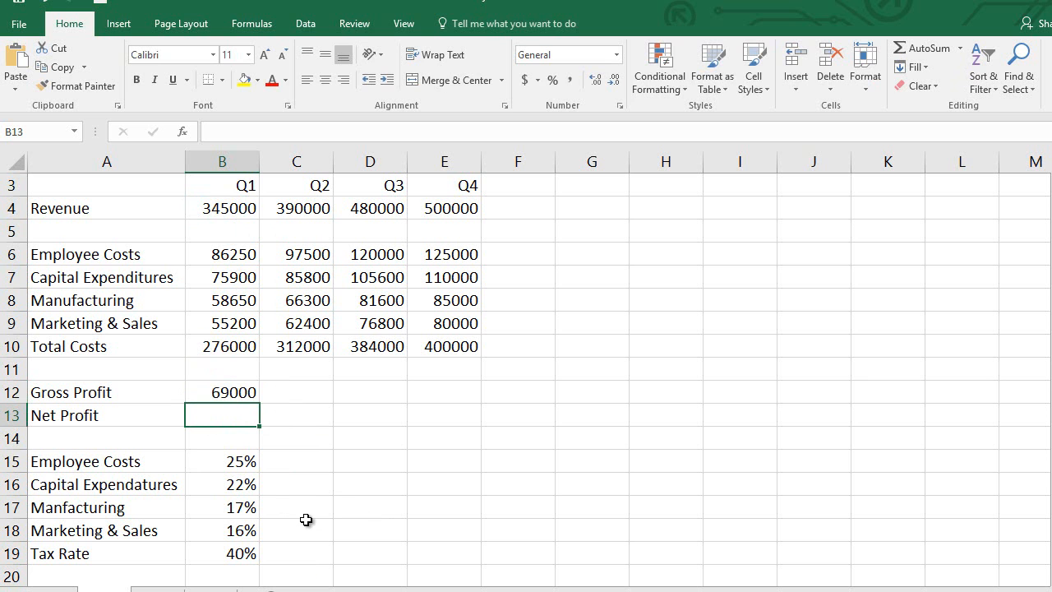
# Step: Calculate the Q1 Net Profit in B13 with an absolute tax rate reference, =B12*(1-$B$19)
pyautogui.write('=')
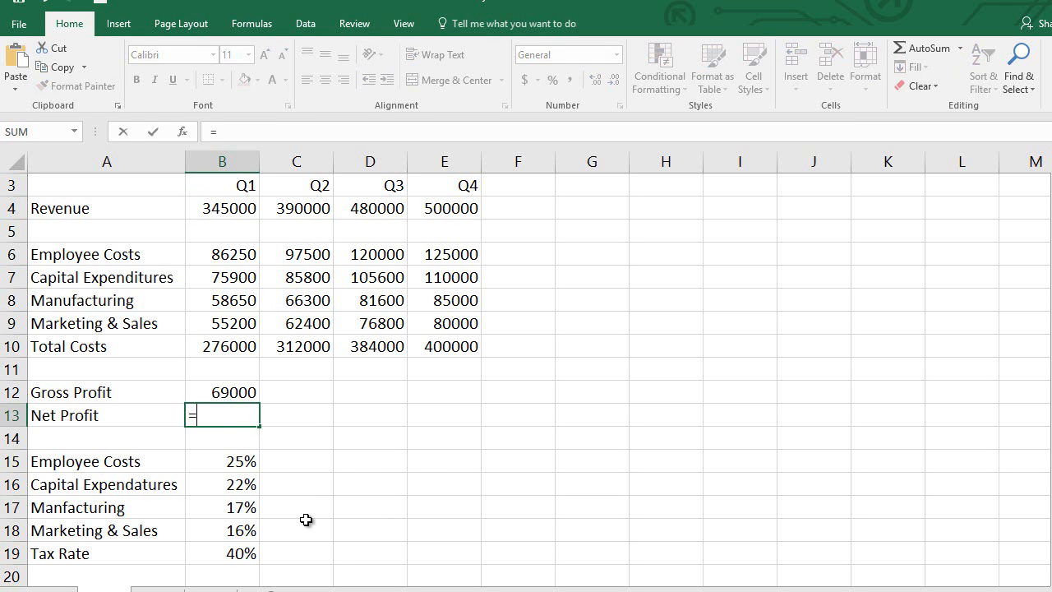
pyautogui.click(239, 389)
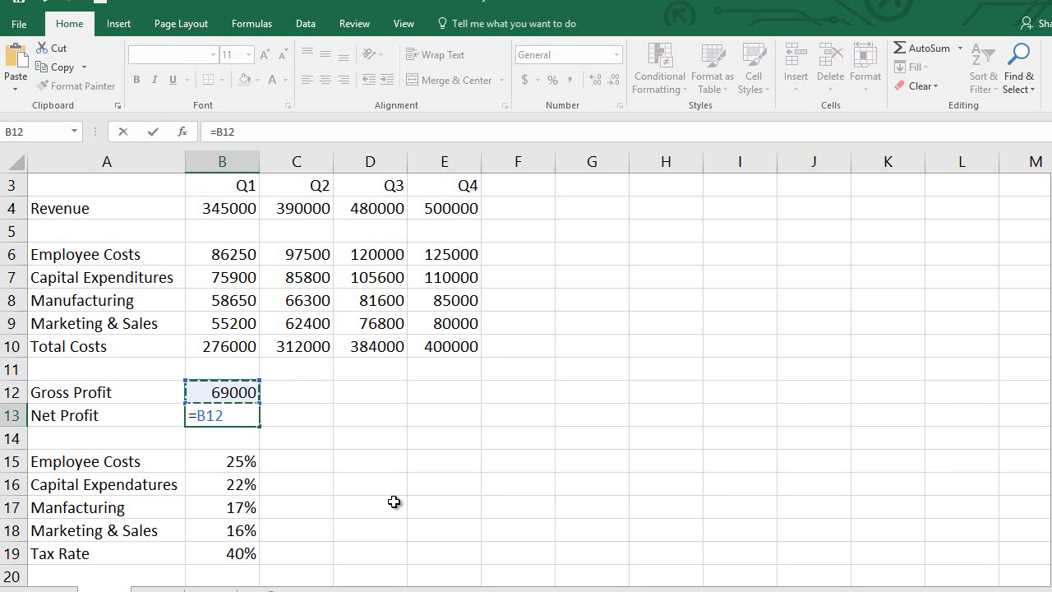
pyautogui.write('*(1-')
pyautogui.click(250, 551)
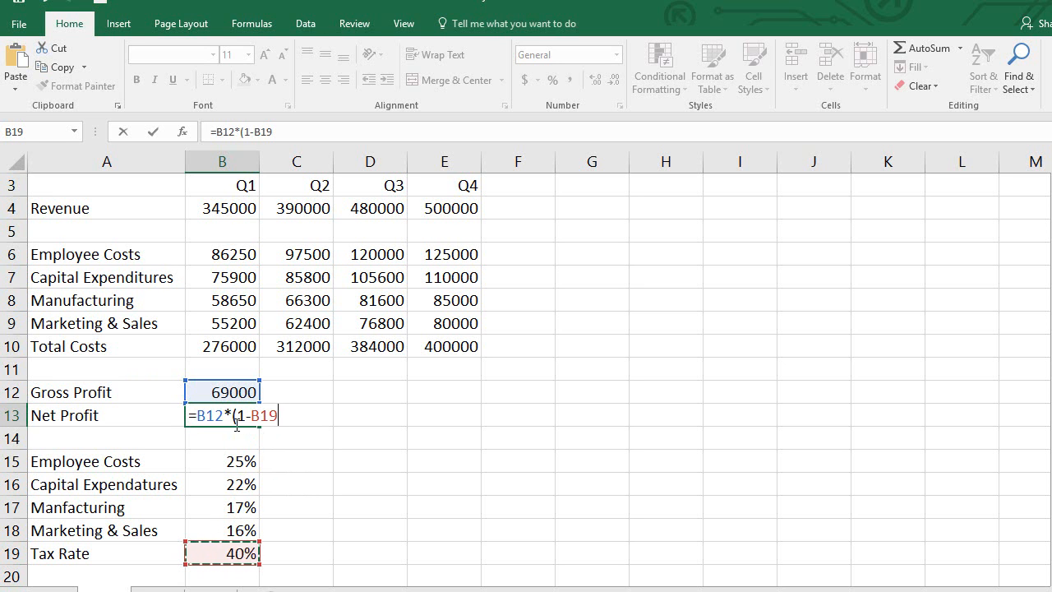
pyautogui.press('F4')
pyautogui.write(')')
pyautogui.press('Return')
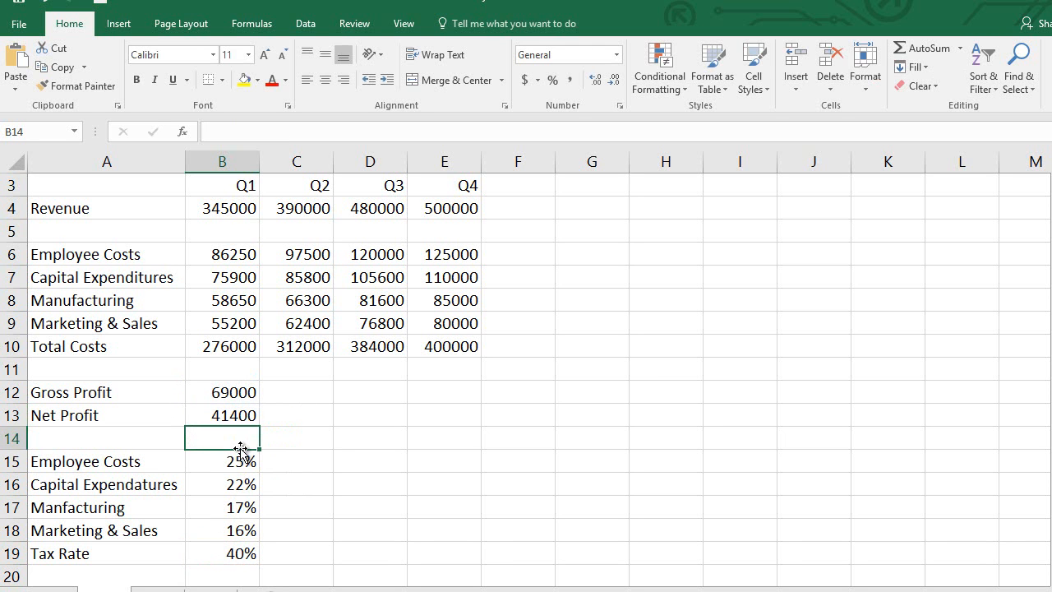
# Step: Fill the B12:B13 profit formulas across to column E, and set the Employee Costs rate in B15 to 18%
pyautogui.click(241, 394)
pyautogui.moveTo(240, 395)
pyautogui.mouseDown()
pyautogui.moveTo(247, 417)
pyautogui.moveTo(470, 434)
pyautogui.mouseUp()
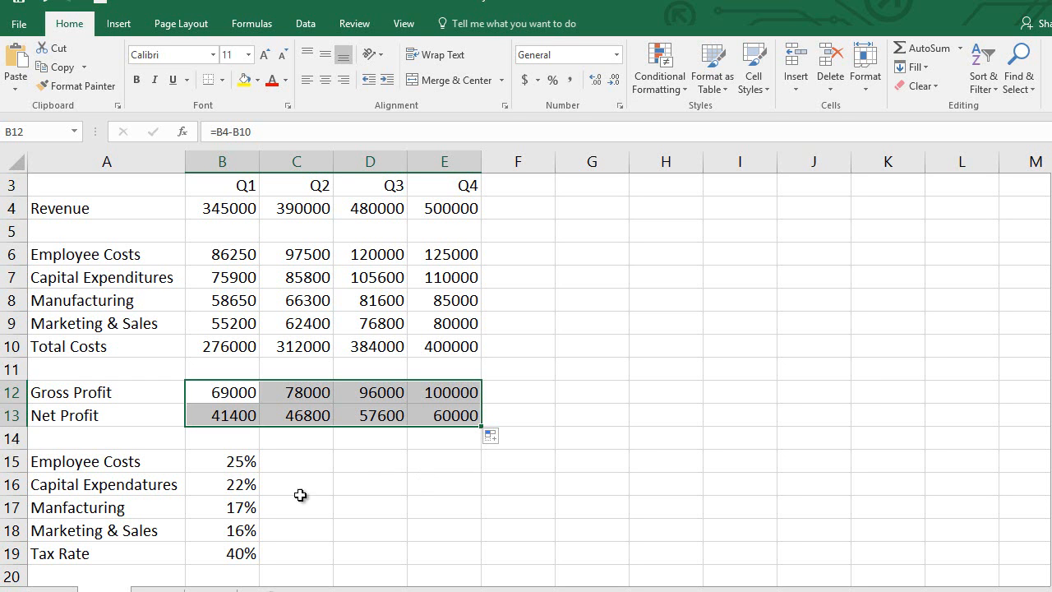
pyautogui.click(228, 462)
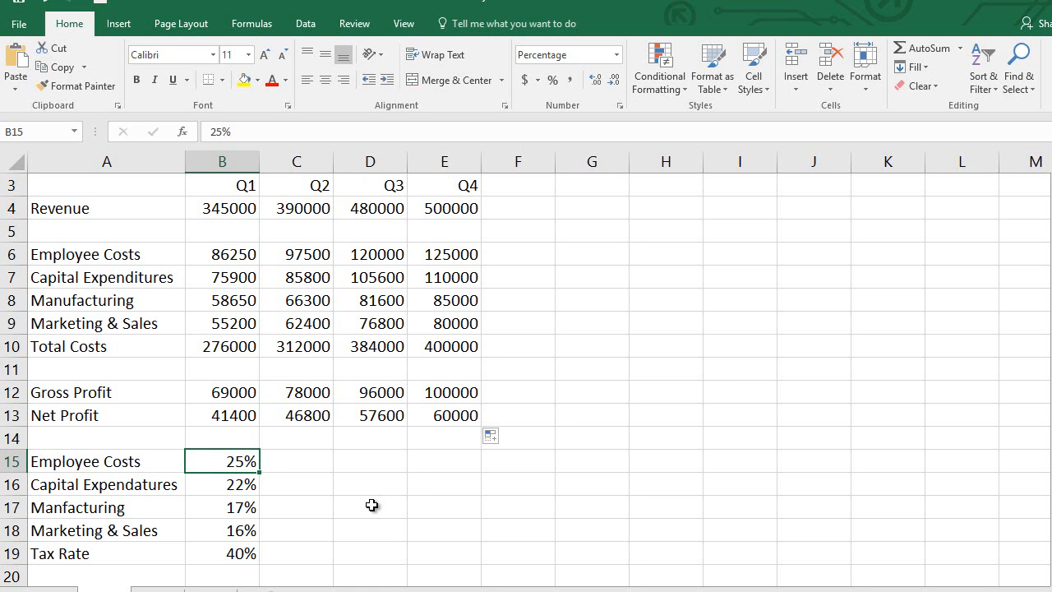
pyautogui.write('18')
pyautogui.press('Return')
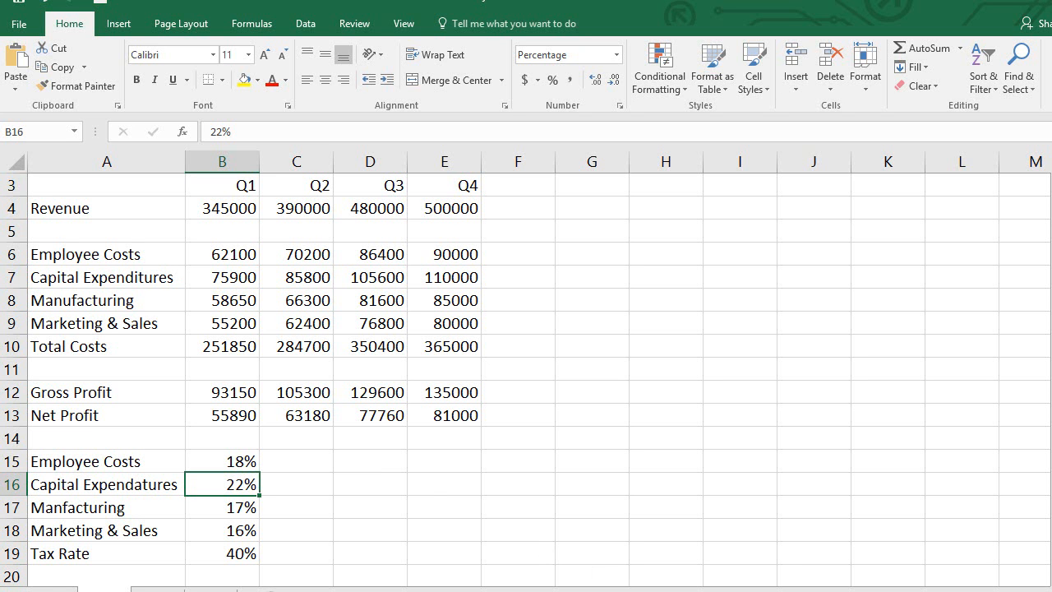
# Step: Review the sheet's formulas in Page Layout view, and return to cell values in Normal view
pyautogui.hotkey('alt', 'w')
pyautogui.press('p')
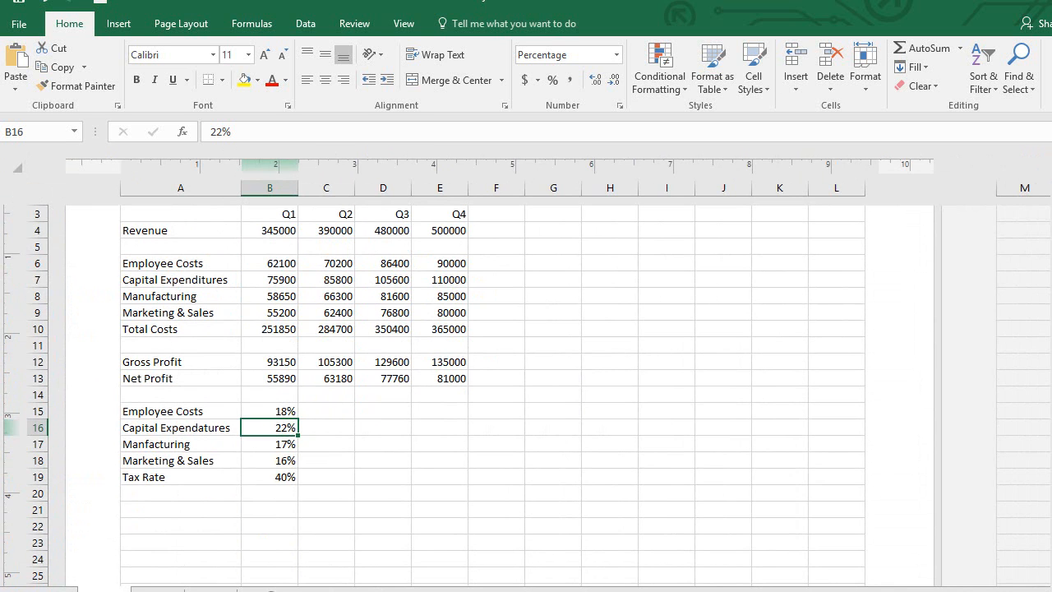
pyautogui.hotkey('ctrl', '`')
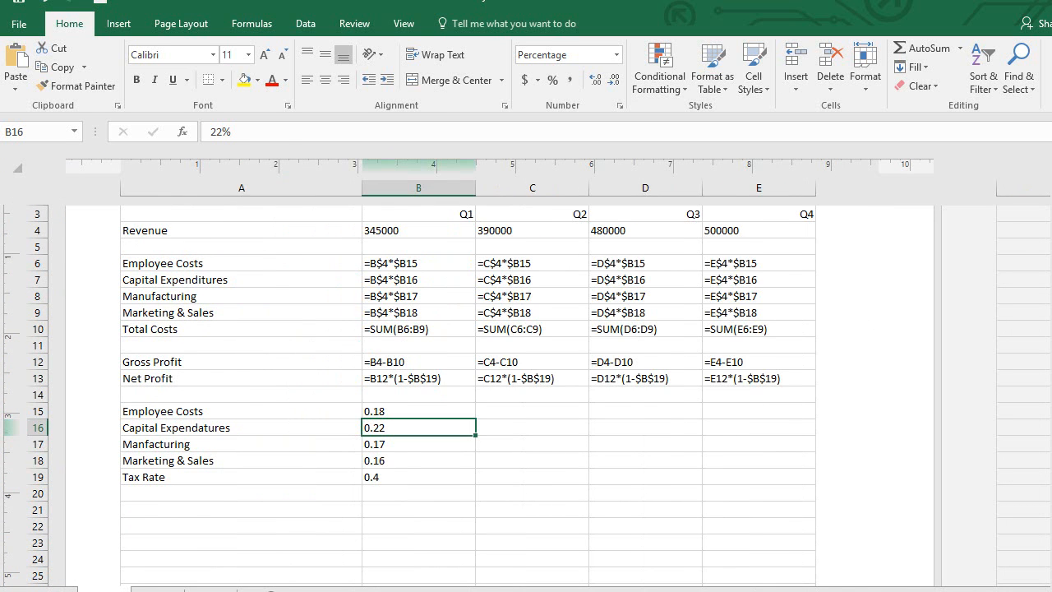
pyautogui.hotkey('ctrl', '`')
pyautogui.hotkey('alt', 'w')
pyautogui.press('l')
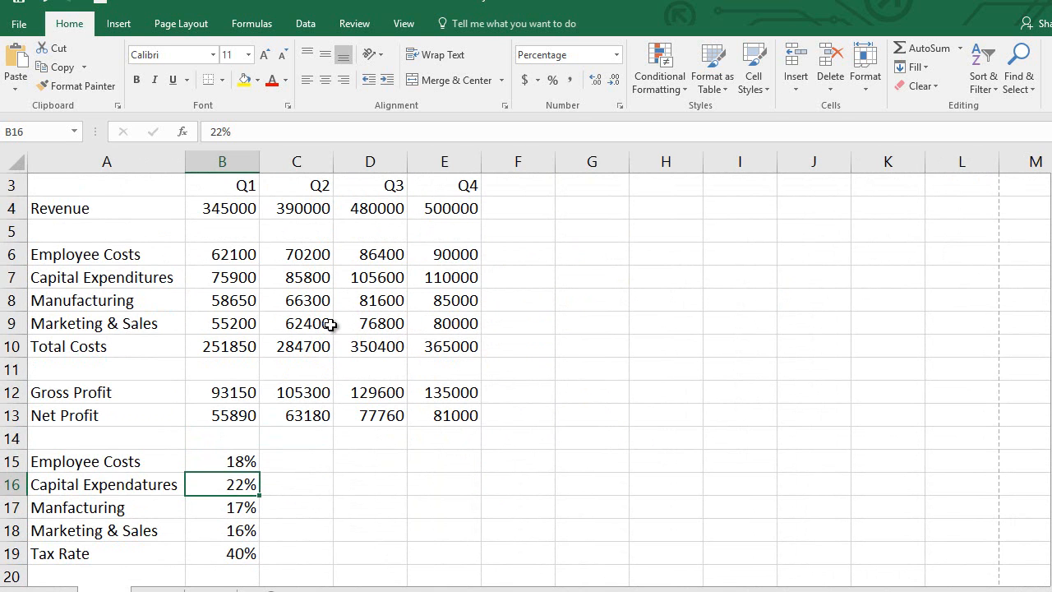
# Step: Close the Projected Net Profit workbook and open the recent as-Safety workbook from the Lesson 03 folder
pyautogui.click(29, 30)
pyautogui.press('Escape')
pyautogui.hotkey('ctrl', 'w')
pyautogui.click(25, 24)
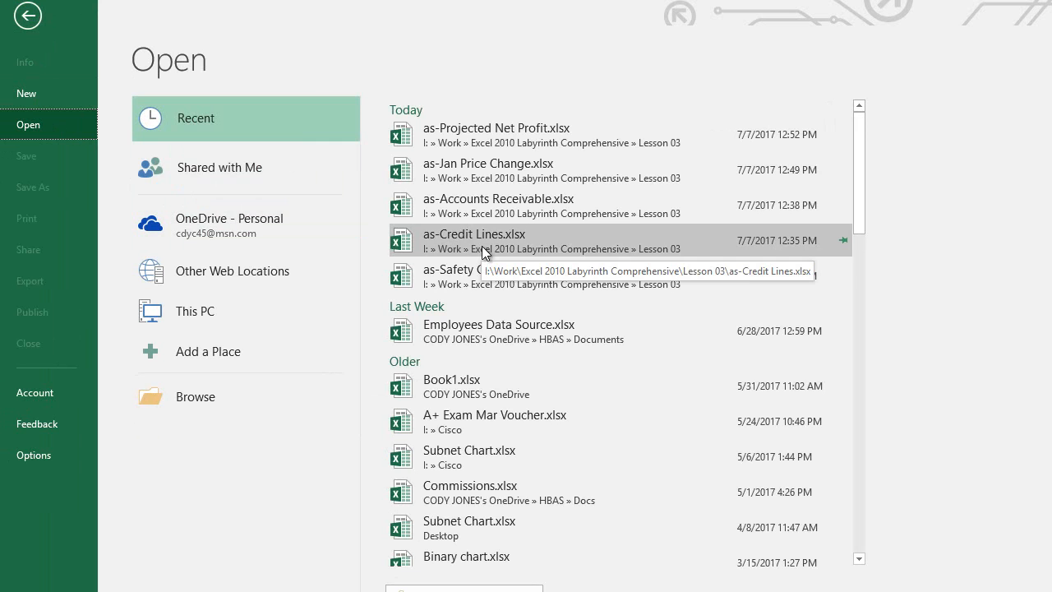
pyautogui.click(501, 288)
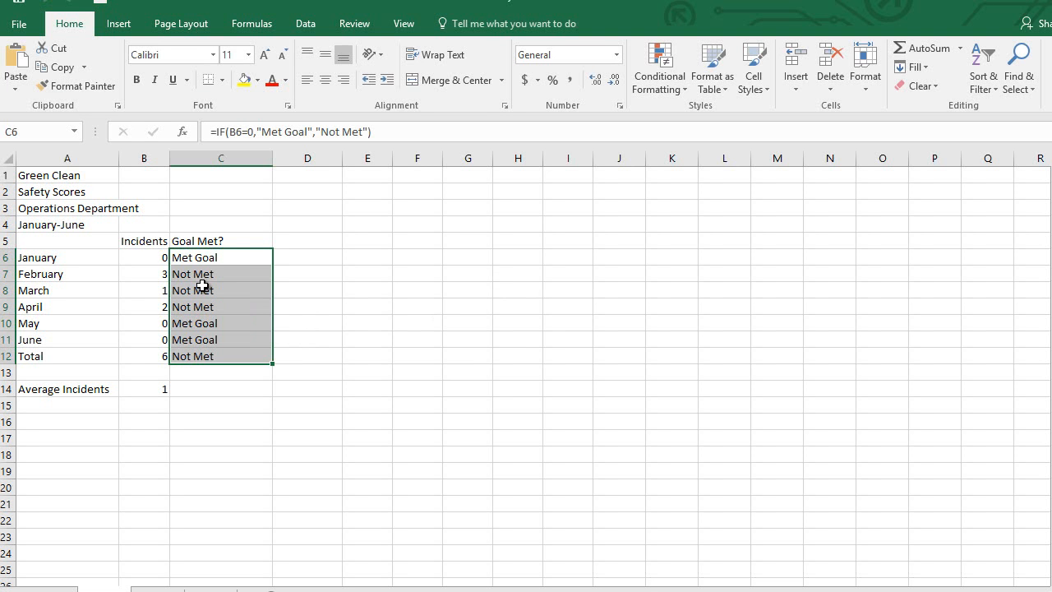
# Step: Clear the Goal Met? formulas in C6:C12, the Average Incidents formula in B14 and the Total in B12
pyautogui.press('Delete')
pyautogui.click(156, 387)
pyautogui.press('Delete')
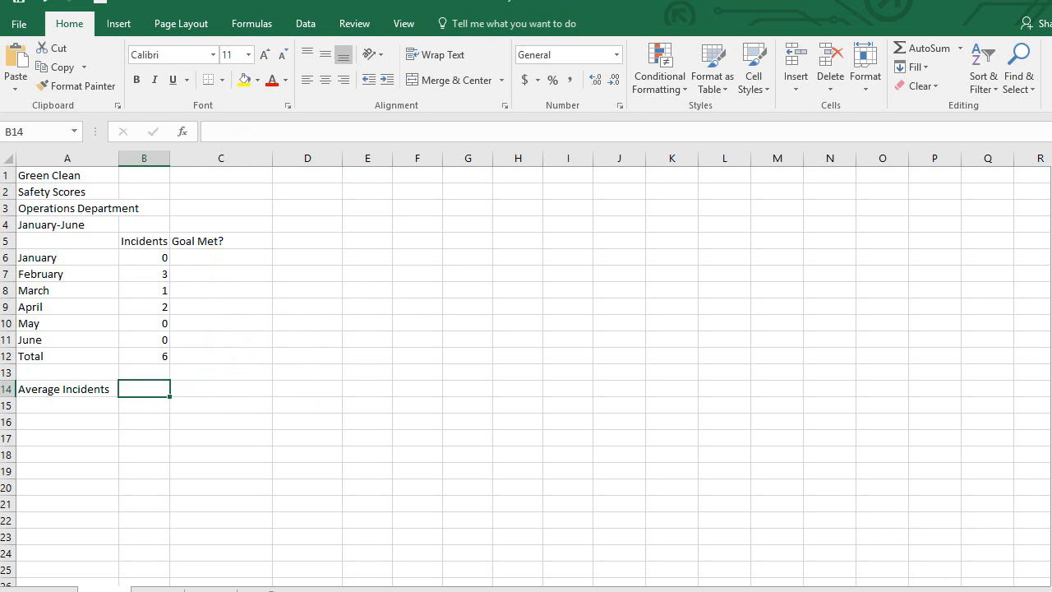
pyautogui.scroll(4, 362, 527)
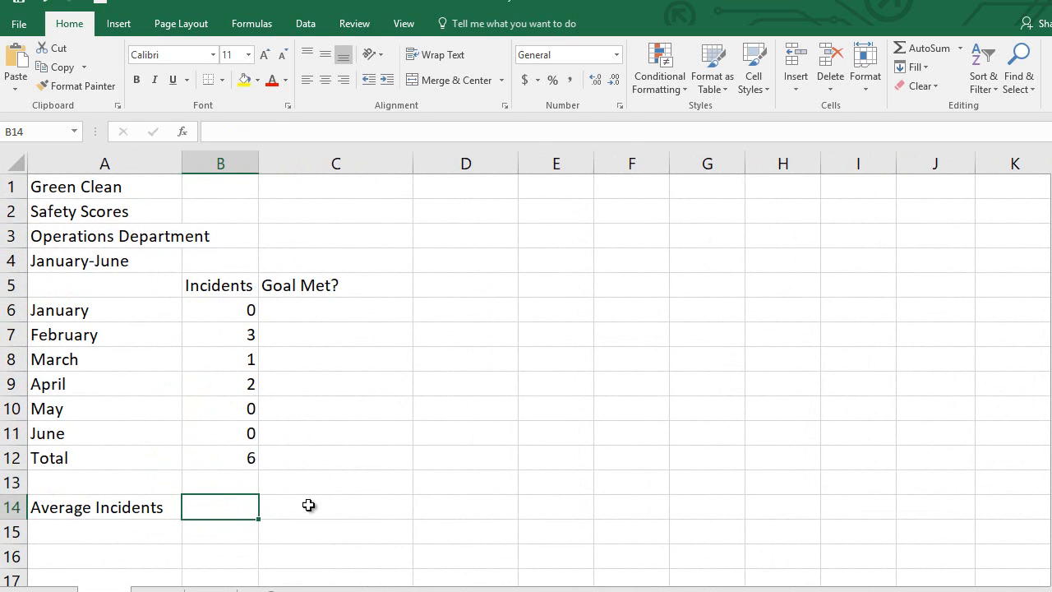
pyautogui.click(239, 462)
pyautogui.press('Delete')
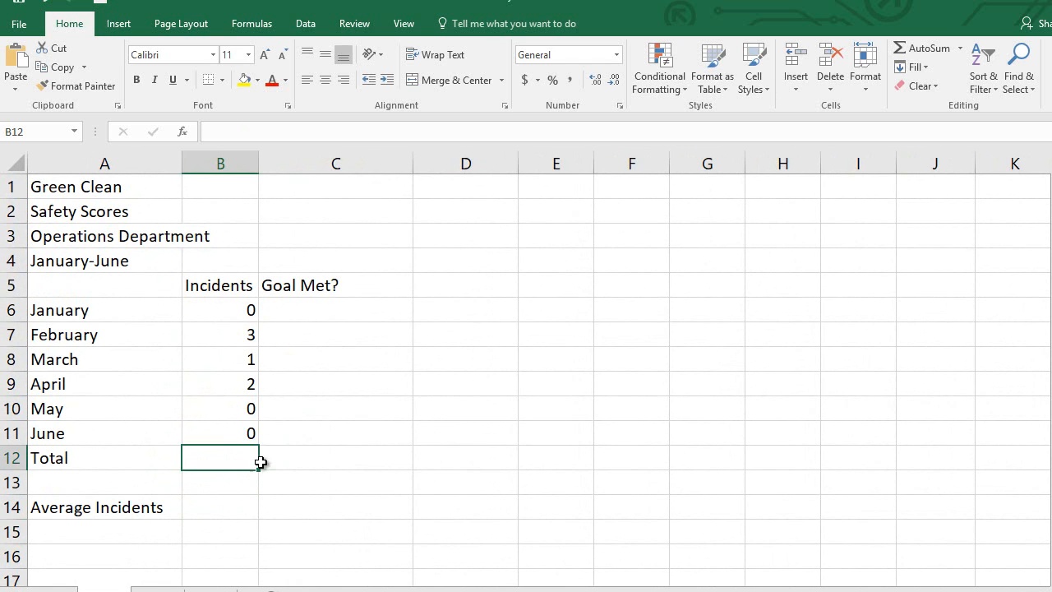
pyautogui.click(549, 362)
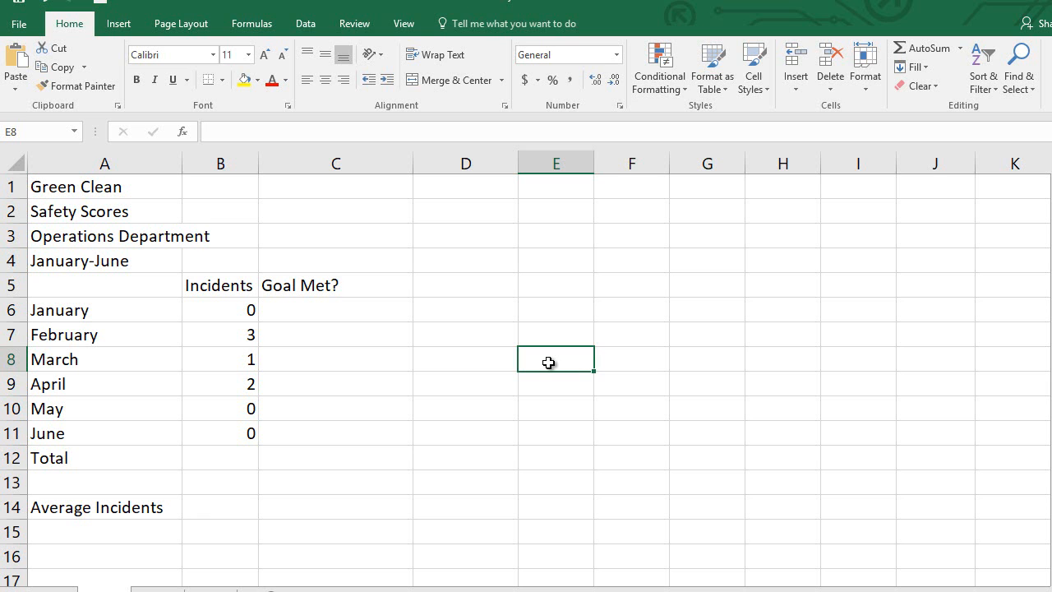
# Step: Total the January to June incidents in B12 with AutoSum, =SUM(B6:B11)
pyautogui.click(208, 470)
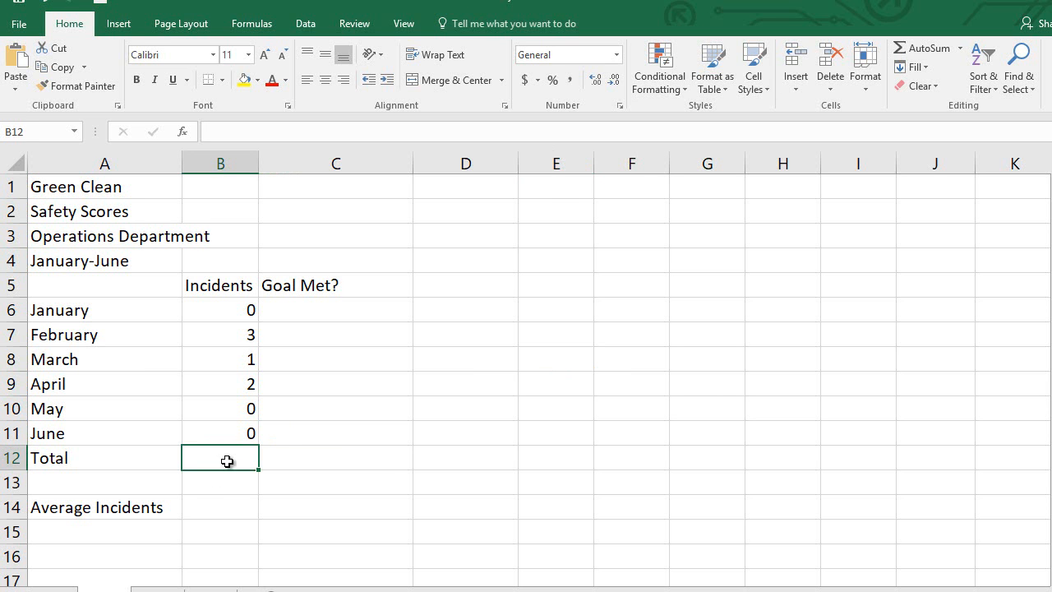
pyautogui.click(913, 49)
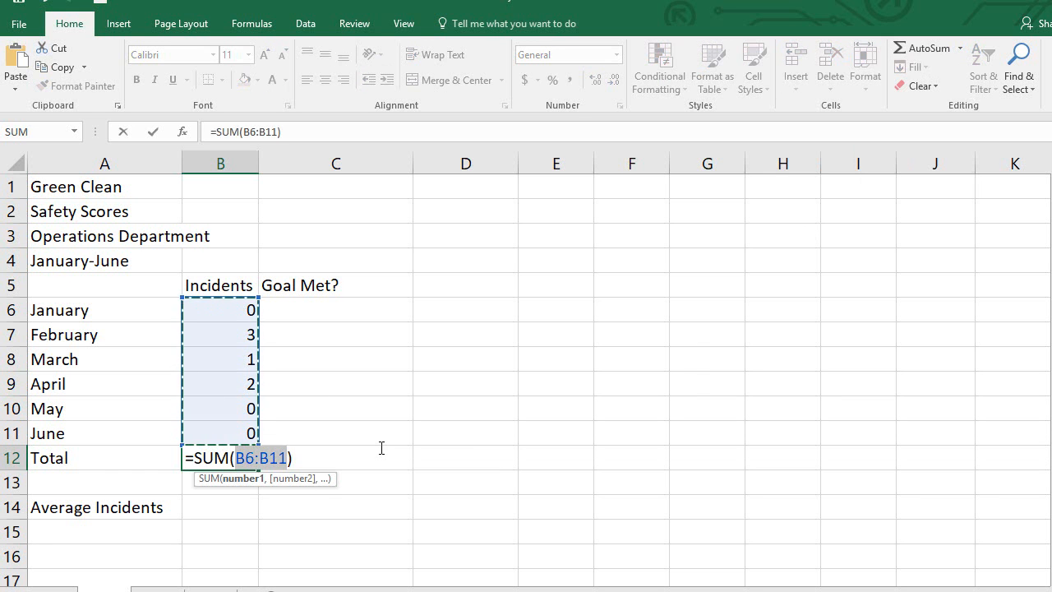
pyautogui.press('Return')
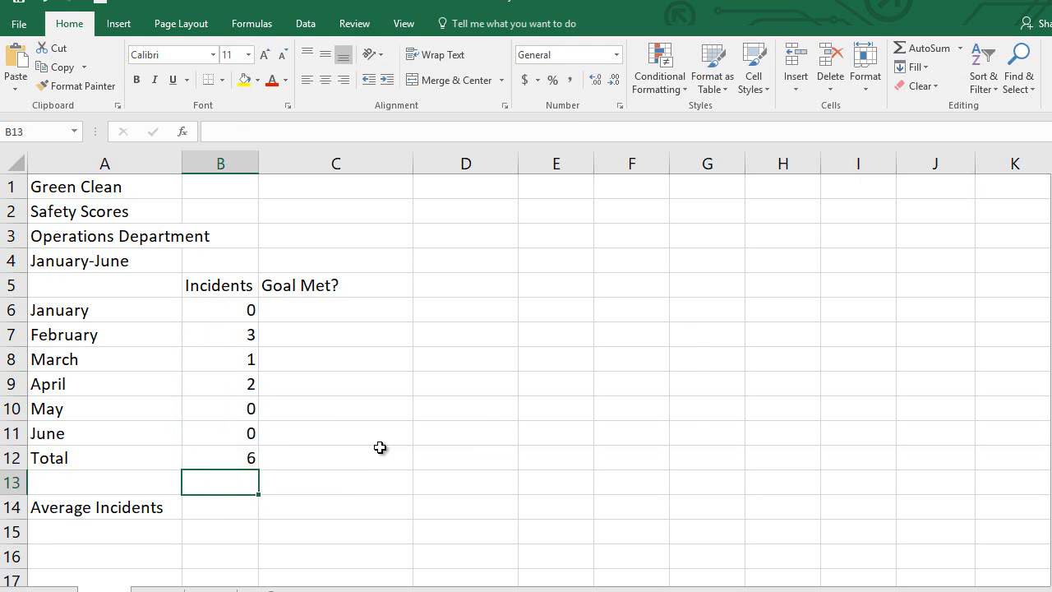
# Step: Calculate the Average Incidents in B14 with =AVERAGE(B6:B11), and check the entered formula
pyautogui.click(208, 508)
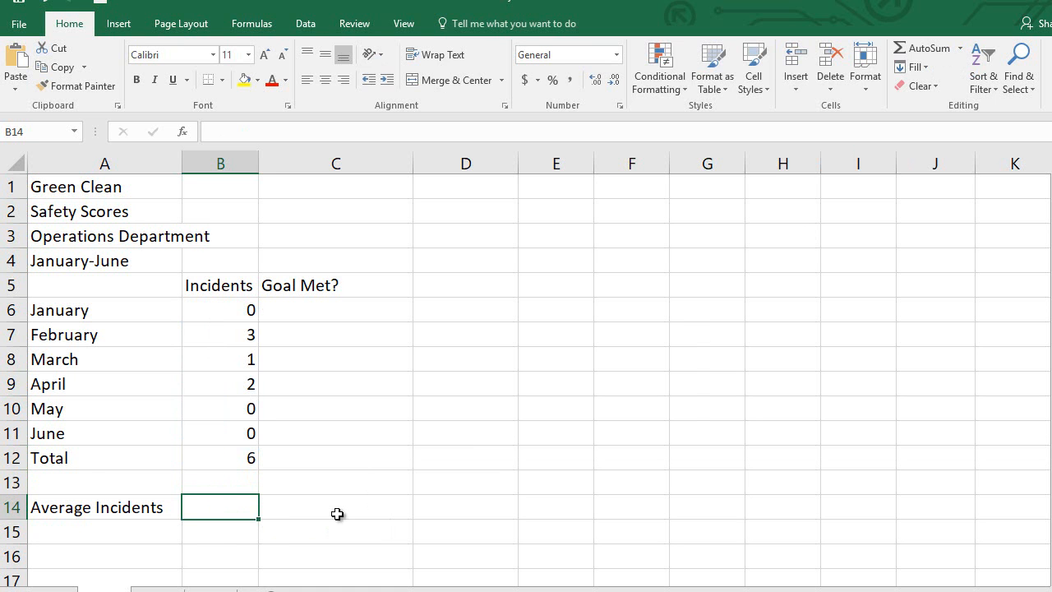
pyautogui.write('=aver')
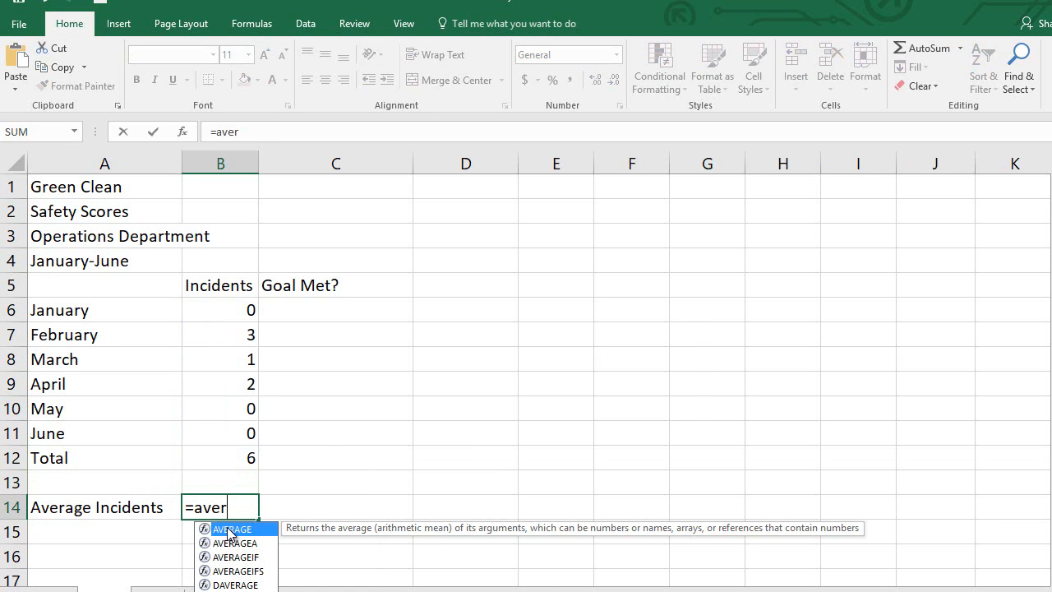
pyautogui.doubleClick(231, 530)
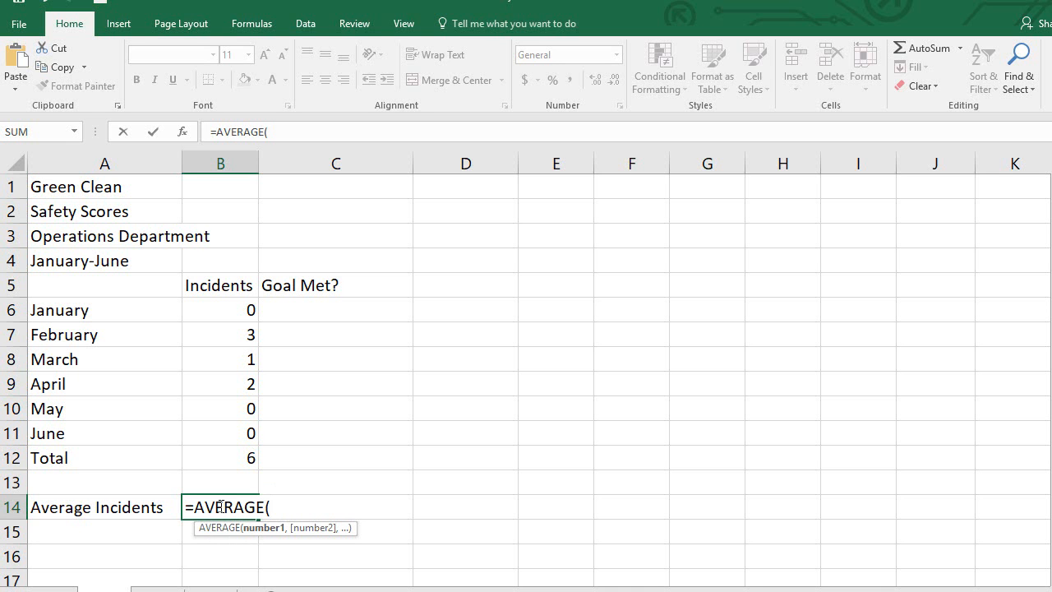
pyautogui.moveTo(239, 317); pyautogui.dragTo(228, 431)
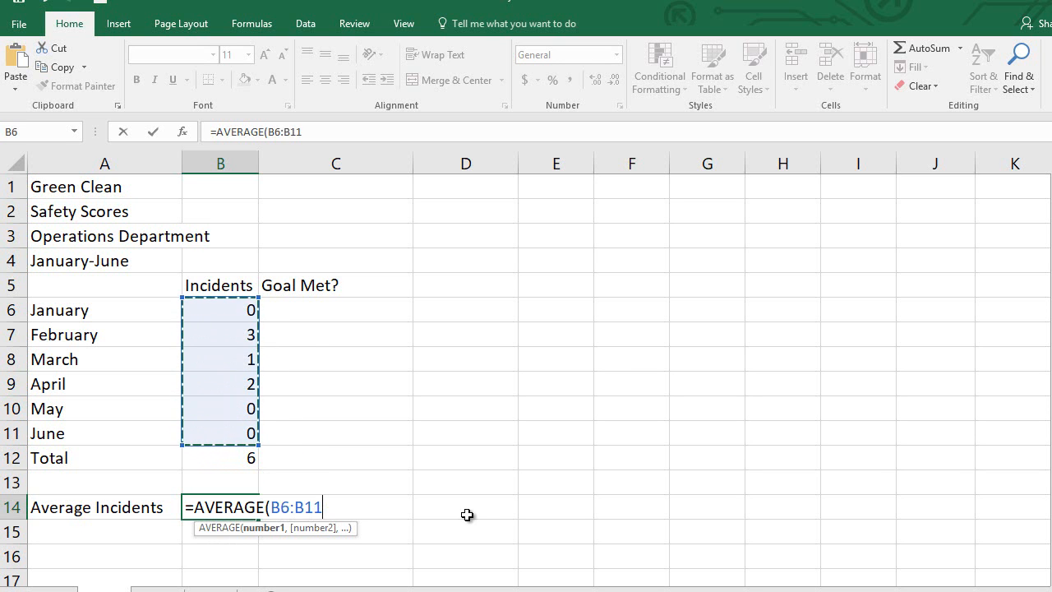
pyautogui.press('Return')
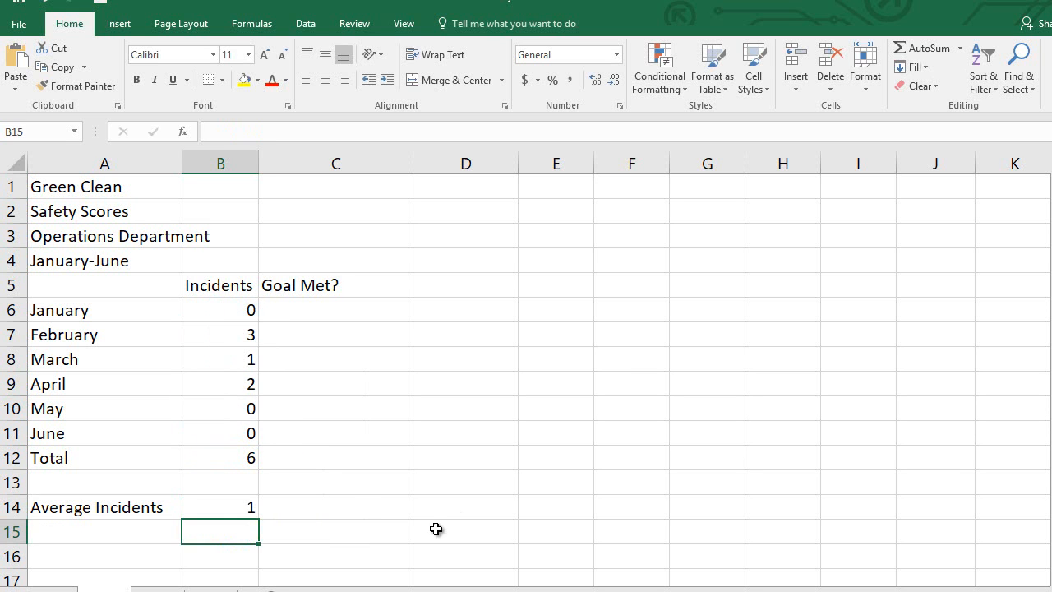
pyautogui.click(217, 513)
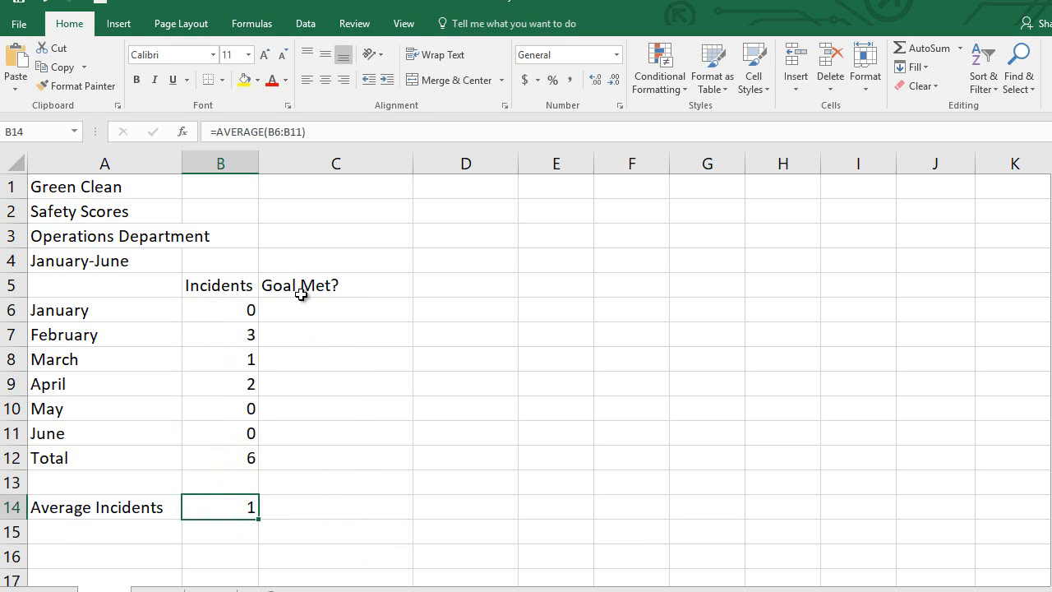
# Step: Insert the IF function in C6, January's Goal Met? cell, using Insert Function
pyautogui.click(321, 309)
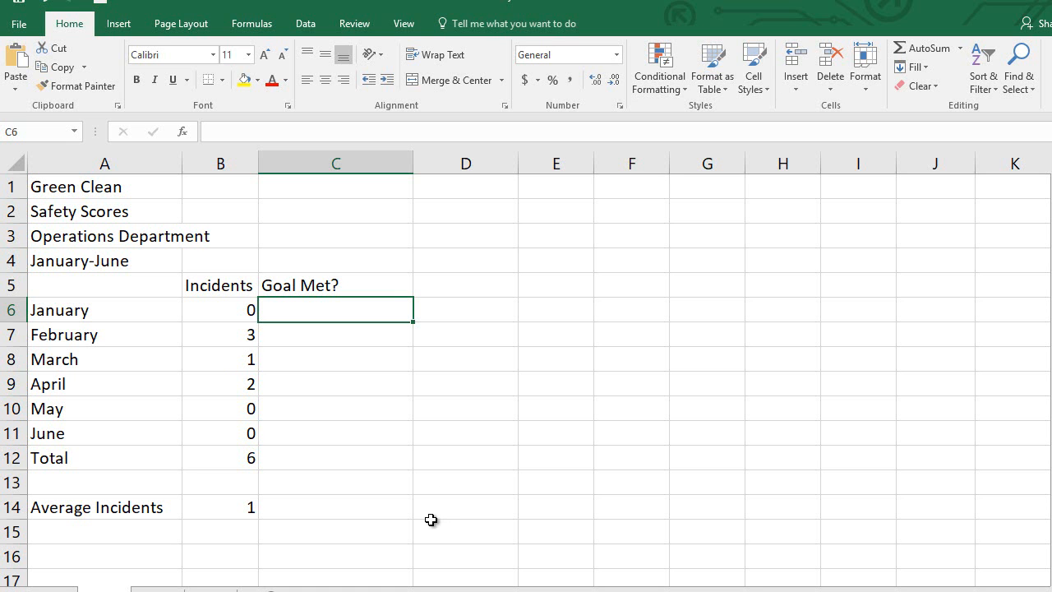
pyautogui.click(183, 134)
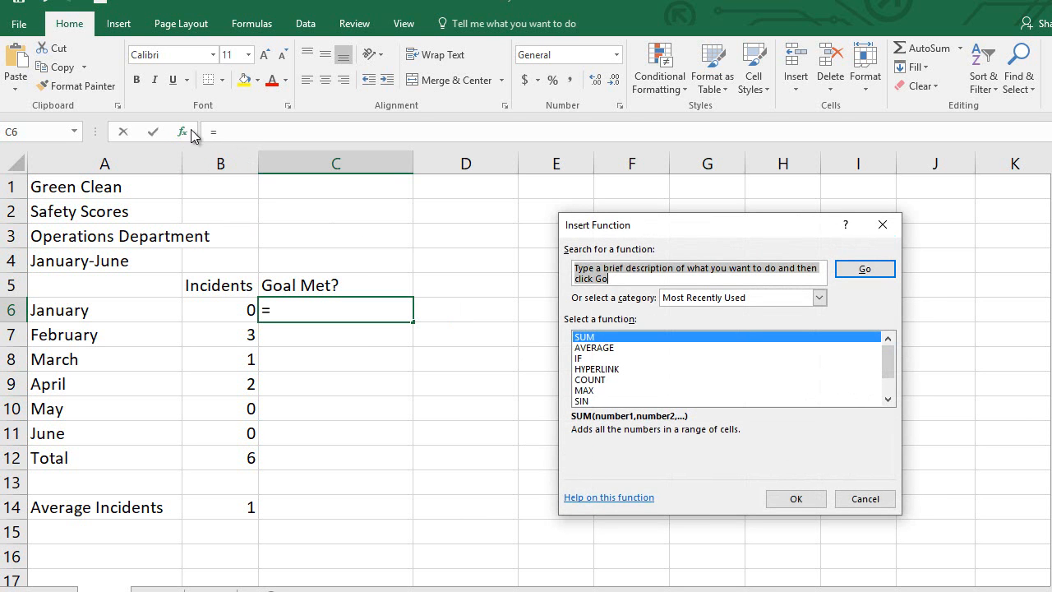
pyautogui.moveTo(665, 216); pyautogui.dragTo(451, 206)
pyautogui.click(387, 349)
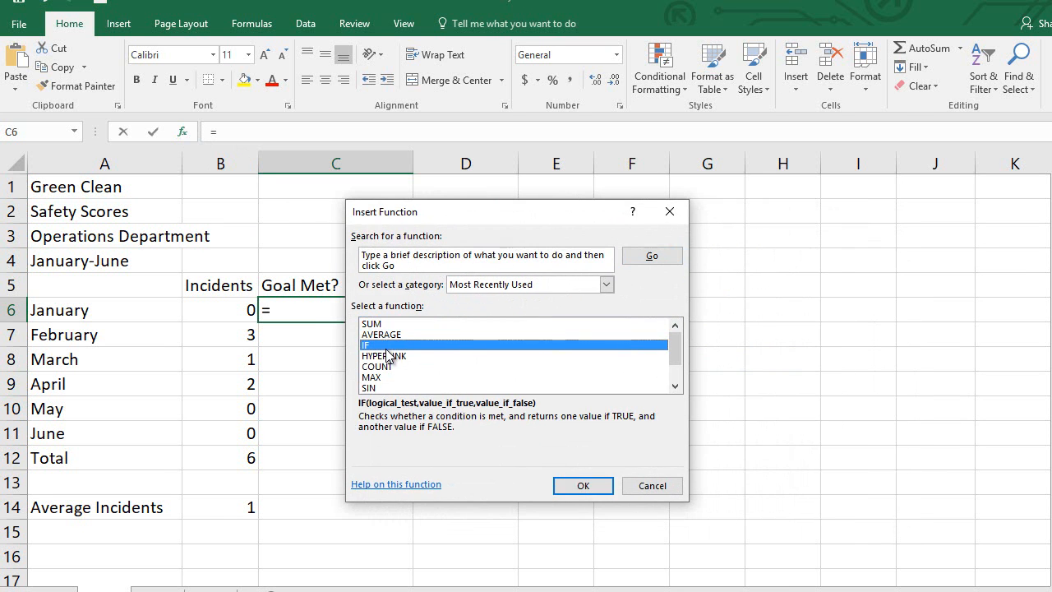
pyautogui.click(582, 486)
# Step: Complete January's Goal Met? formula in C6 as =IF(B6=0,"Met Goal","Not Met") and fill it down through C12
pyautogui.moveTo(485, 250); pyautogui.dragTo(669, 262)
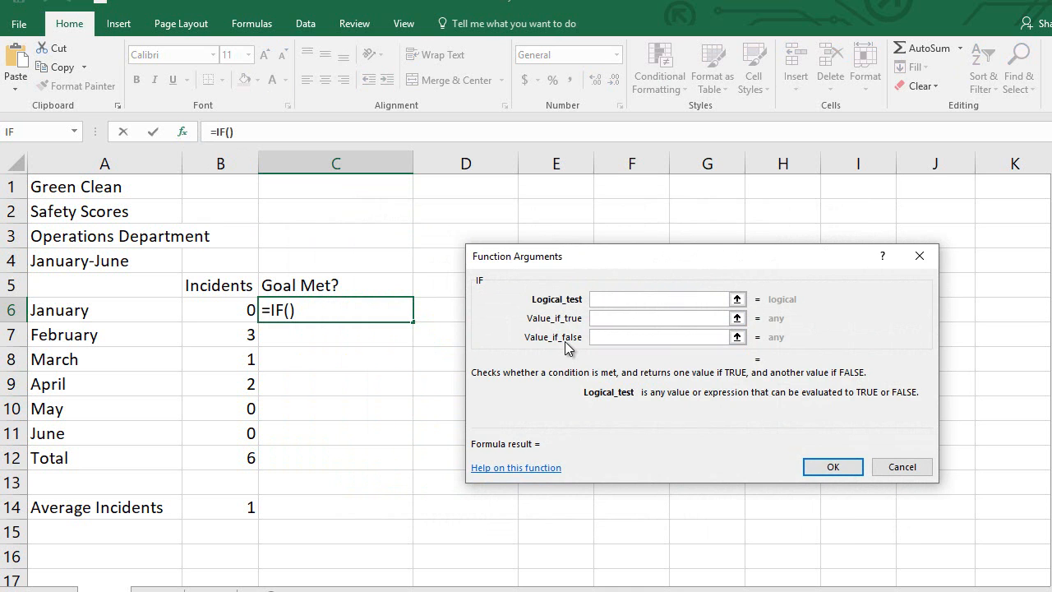
pyautogui.click(234, 310)
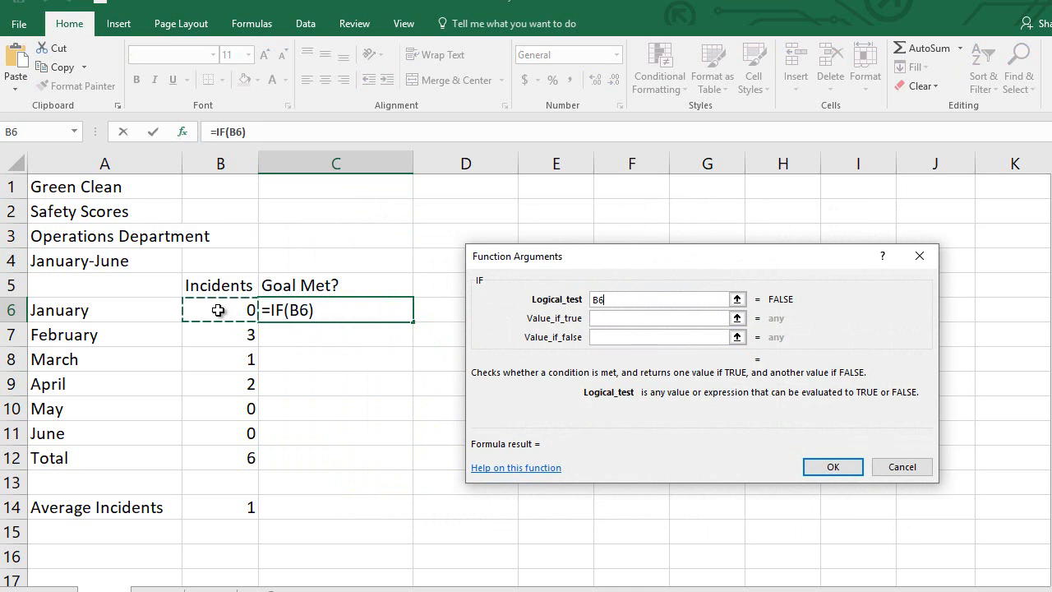
pyautogui.write('=0')
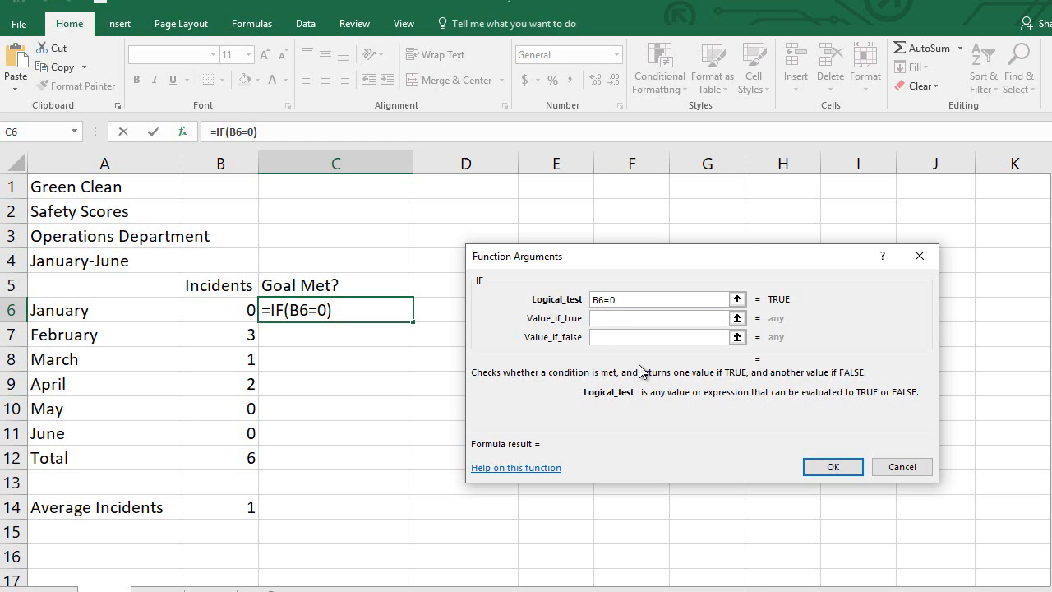
pyautogui.click(607, 320)
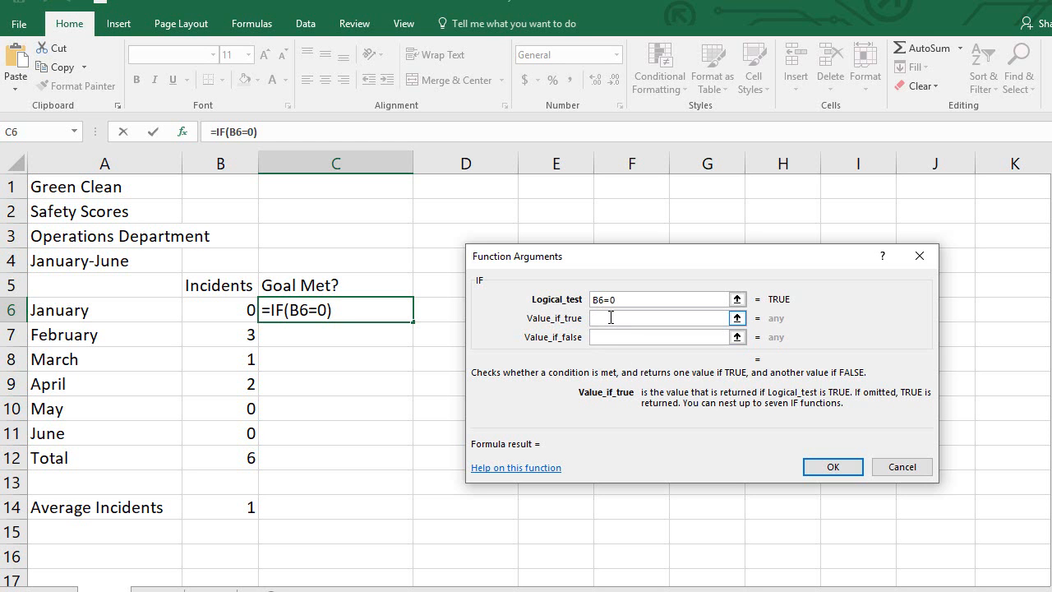
pyautogui.write('Met Goal')
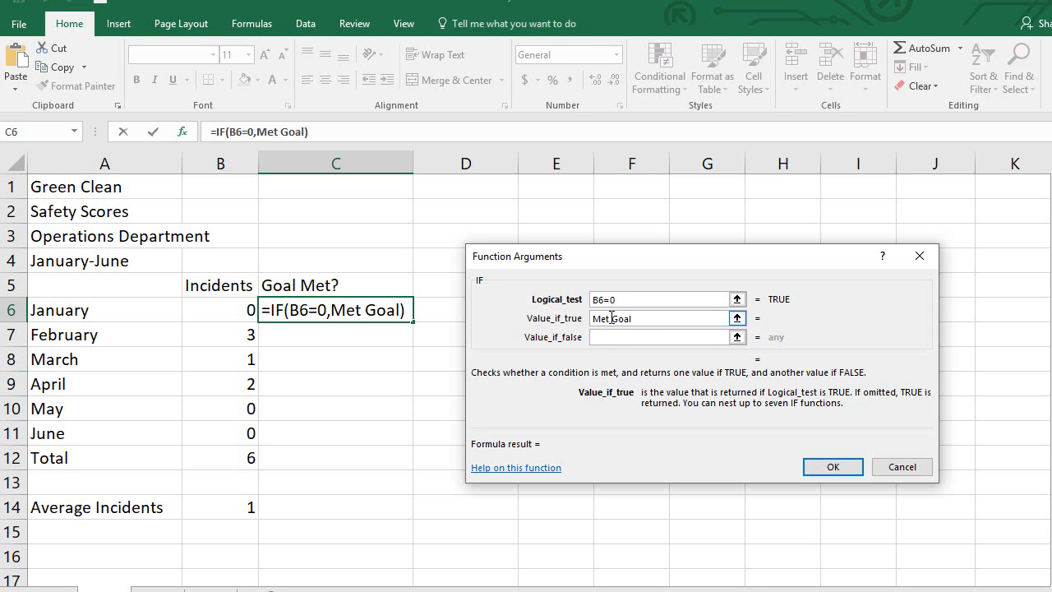
pyautogui.click(621, 337)
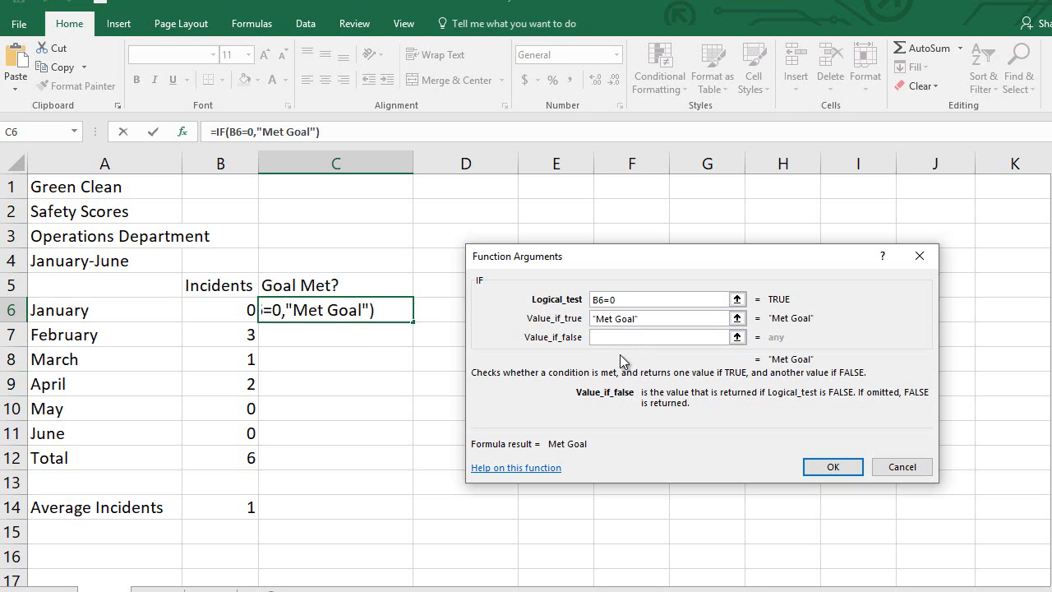
pyautogui.write('Not Met')
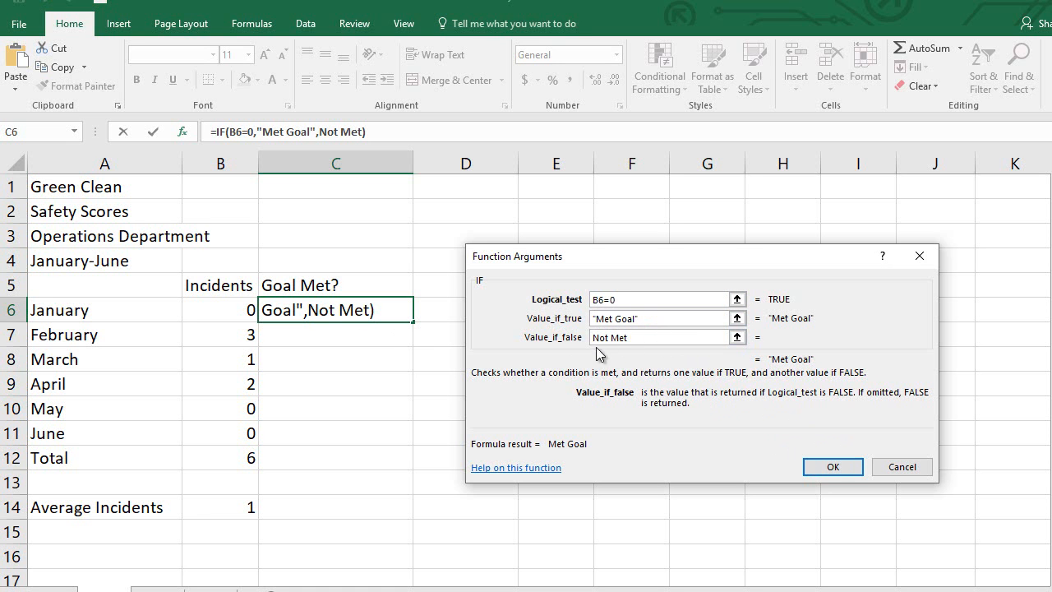
pyautogui.click(831, 464)
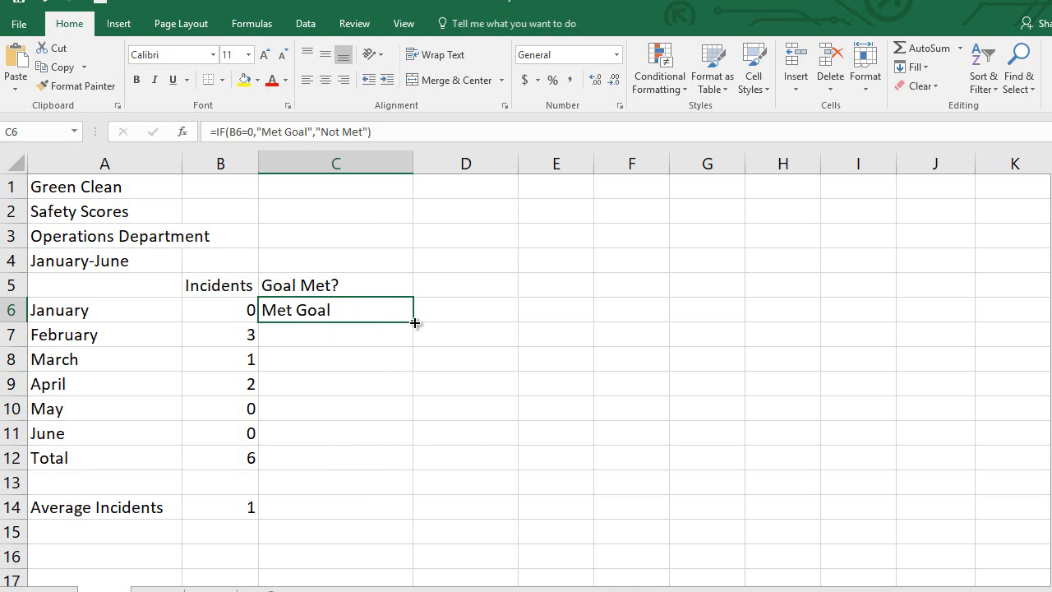
pyautogui.moveTo(415, 322); pyautogui.dragTo(403, 466)
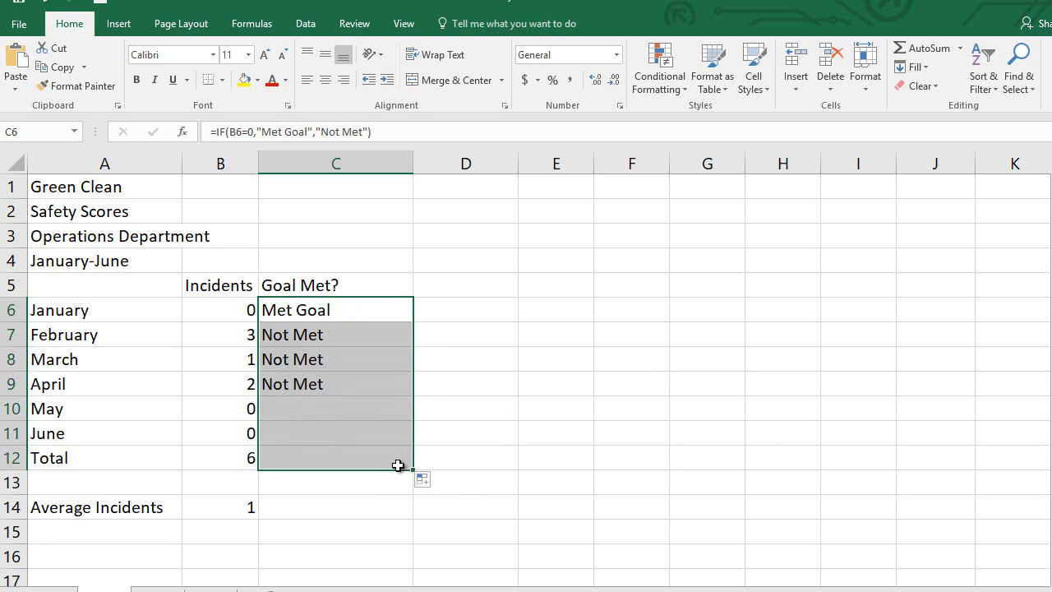